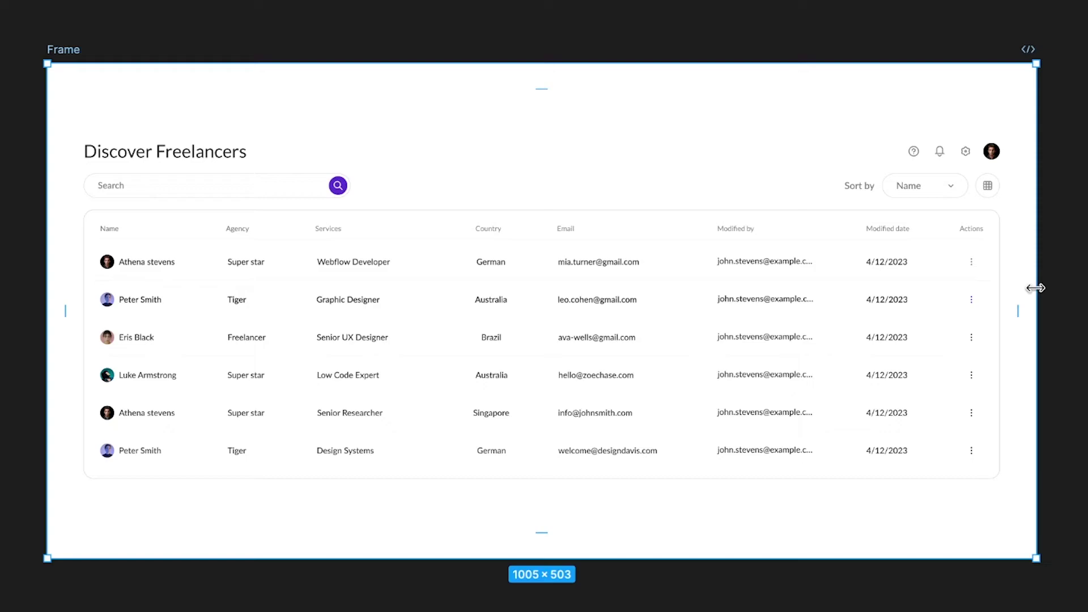
# - Narrow the Discover Freelancers frame from 1005 to 822 wide so its table reflows
pyautogui.moveTo(1036, 288); pyautogui.dragTo(1002, 306)
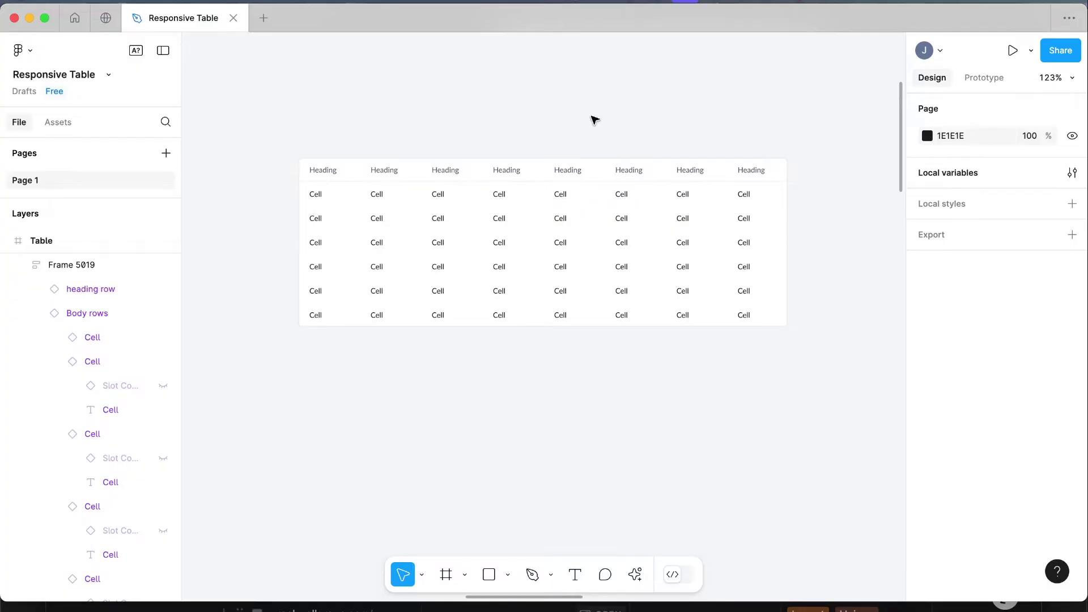
# - Widen Frame 5019 to about 534 px so its eight columns re-spread evenly
pyautogui.click(753, 195)
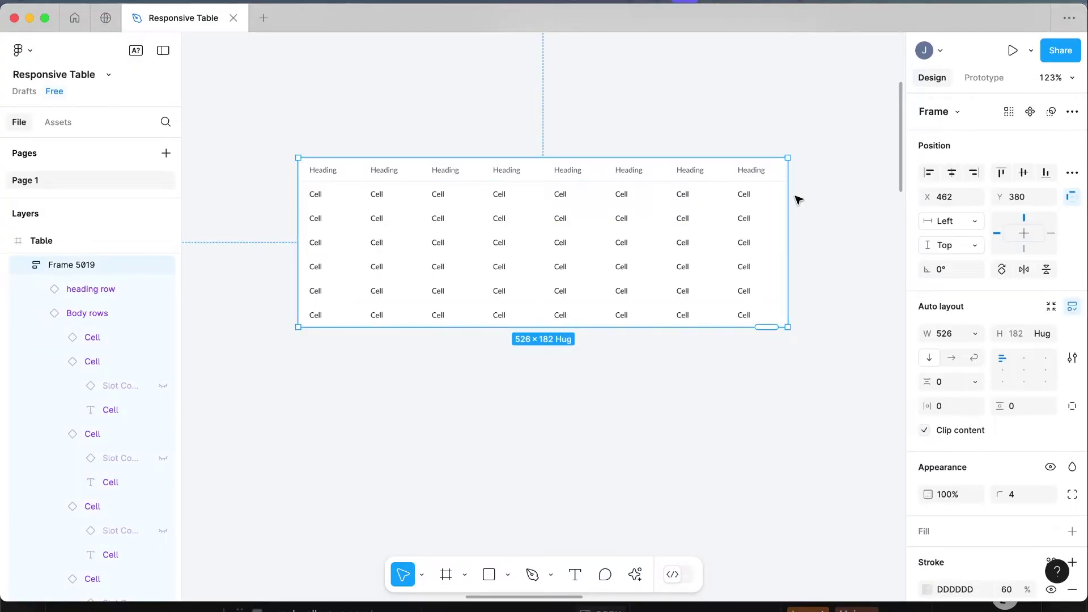
pyautogui.moveTo(789, 197); pyautogui.dragTo(793, 221)
pyautogui.click(684, 103)
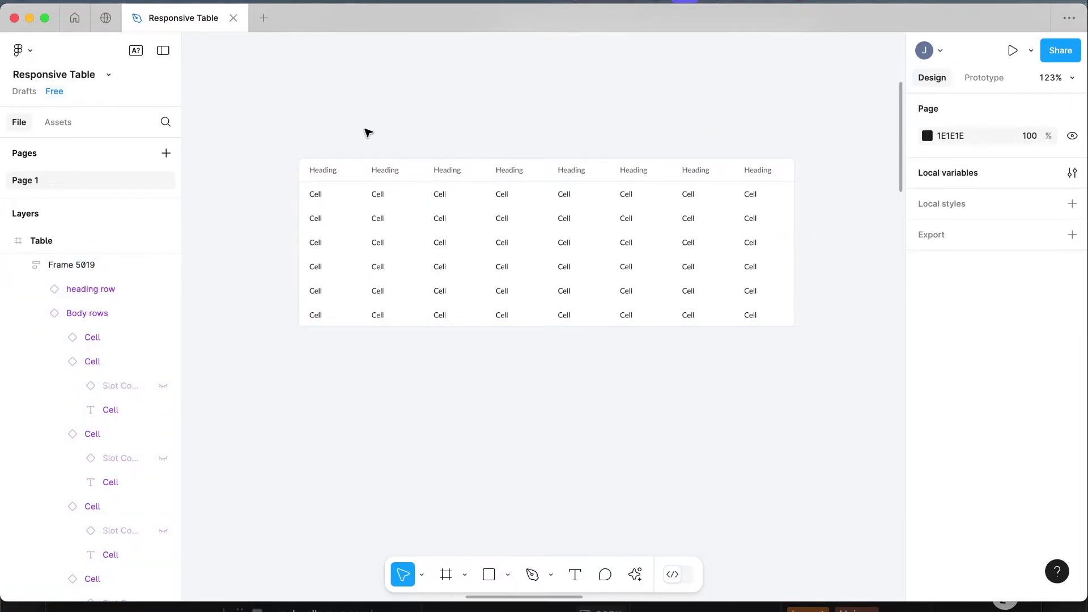
# - Inspect the table's structure by selecting the heading row and each Body rows instance
pyautogui.click(335, 172)
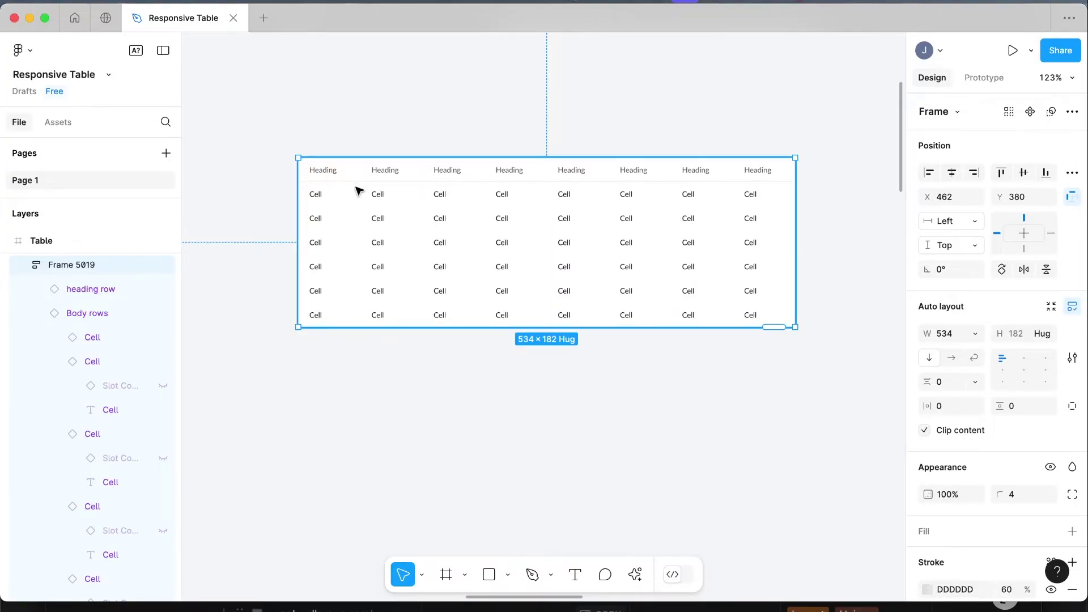
pyautogui.click(336, 198)
pyautogui.click(355, 218)
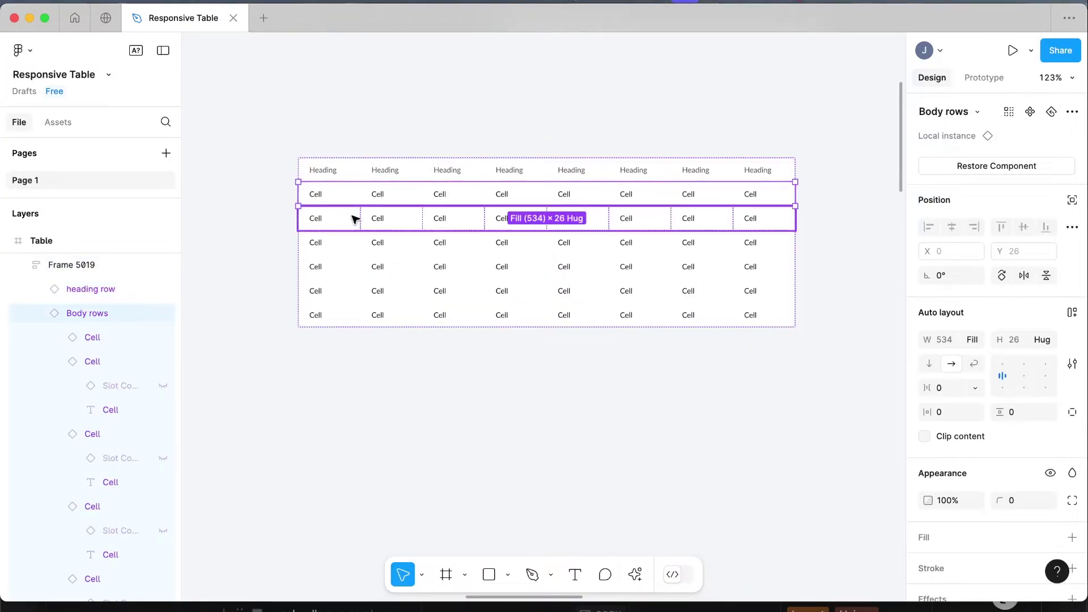
pyautogui.click(402, 243)
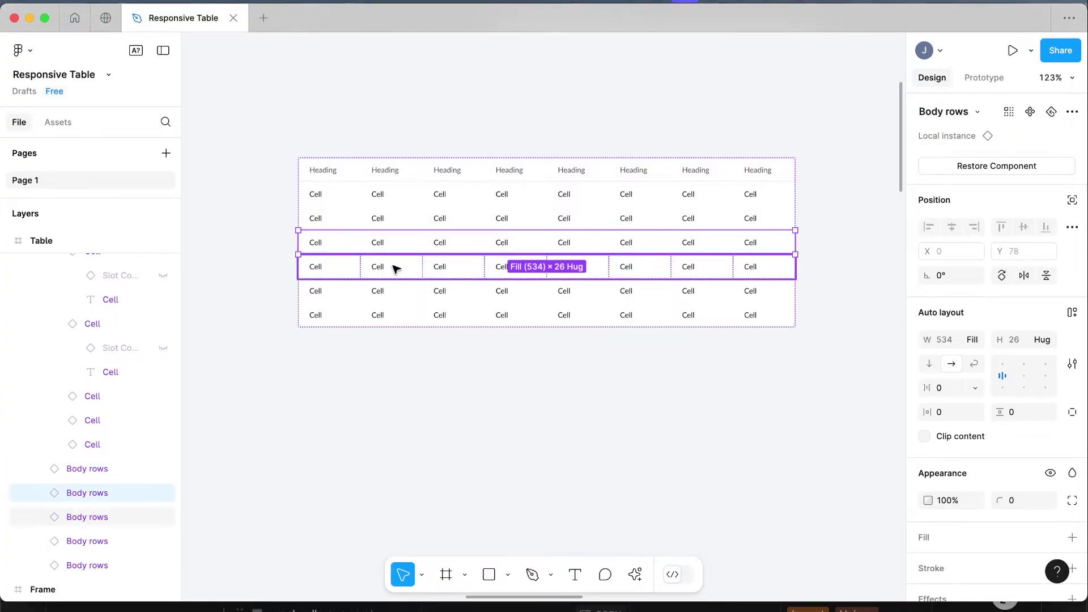
pyautogui.click(432, 112)
pyautogui.click(451, 174)
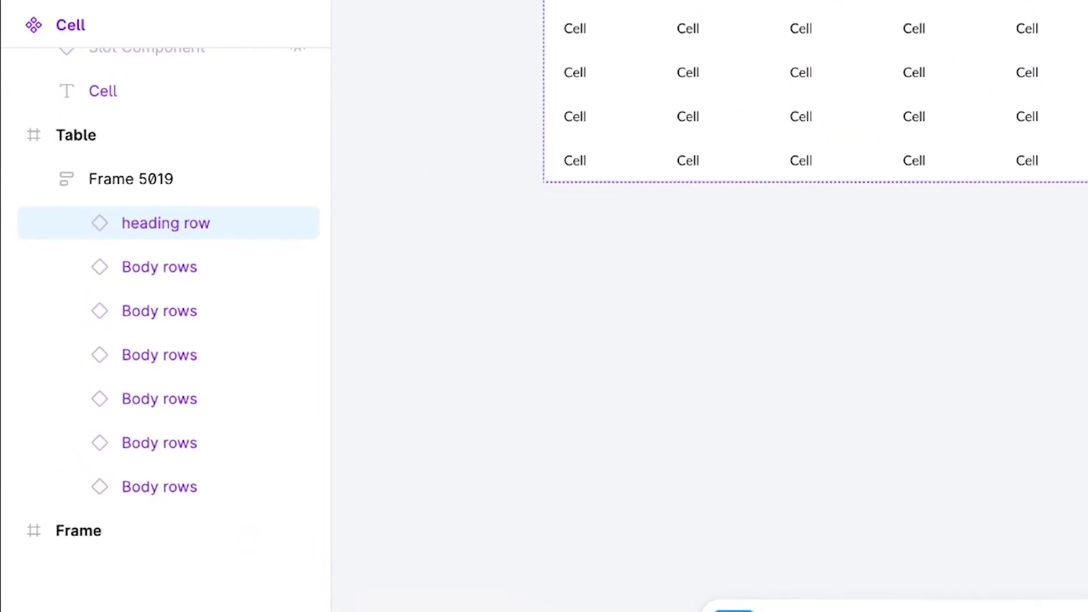
pyautogui.click(161, 267)
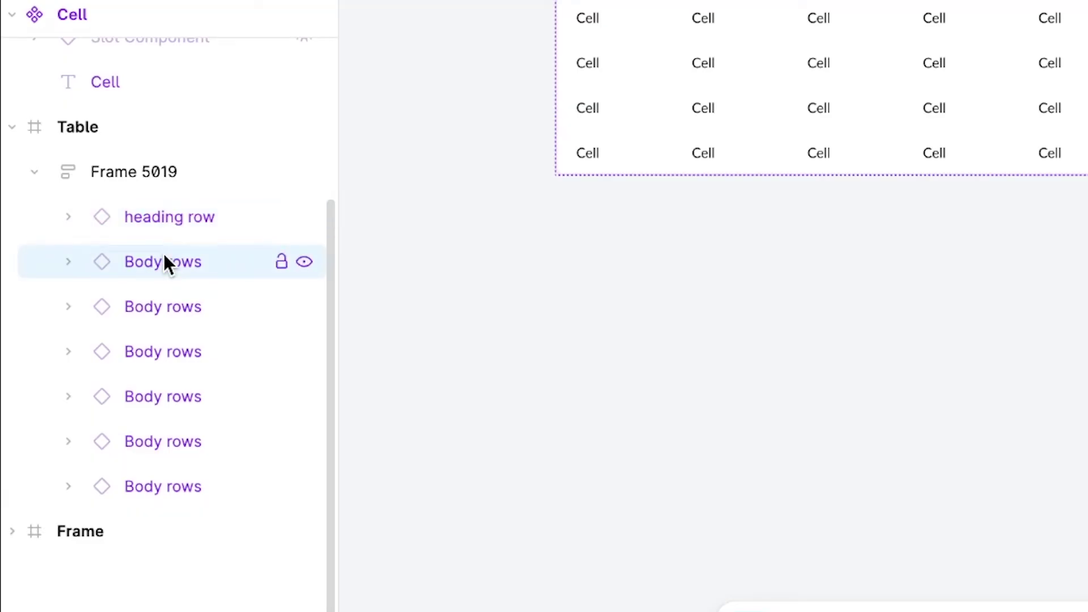
pyautogui.click(175, 303)
pyautogui.click(165, 357)
pyautogui.click(491, 192)
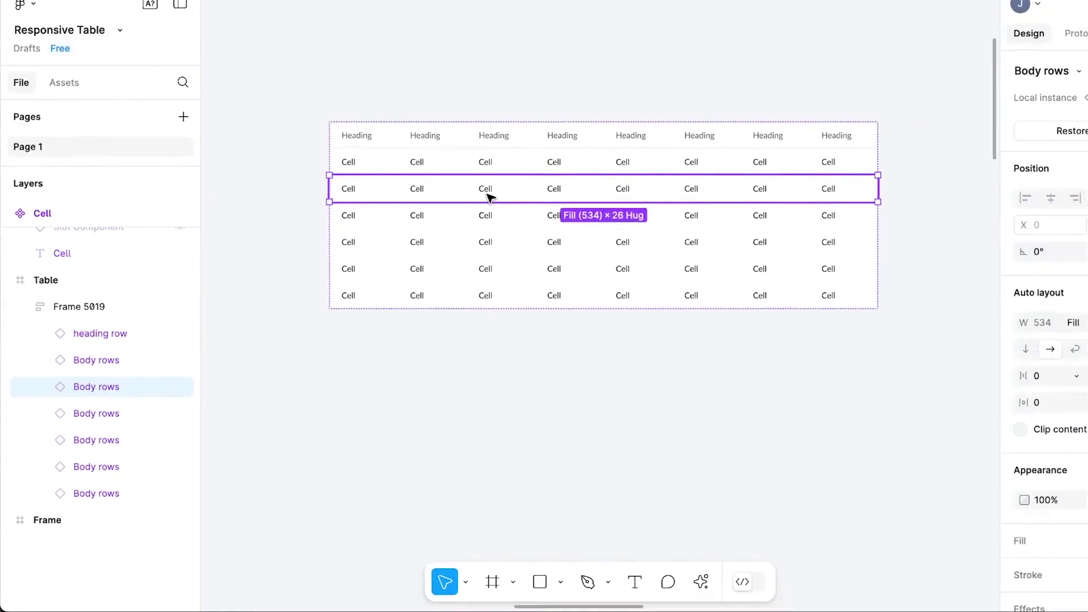
pyautogui.click(562, 95)
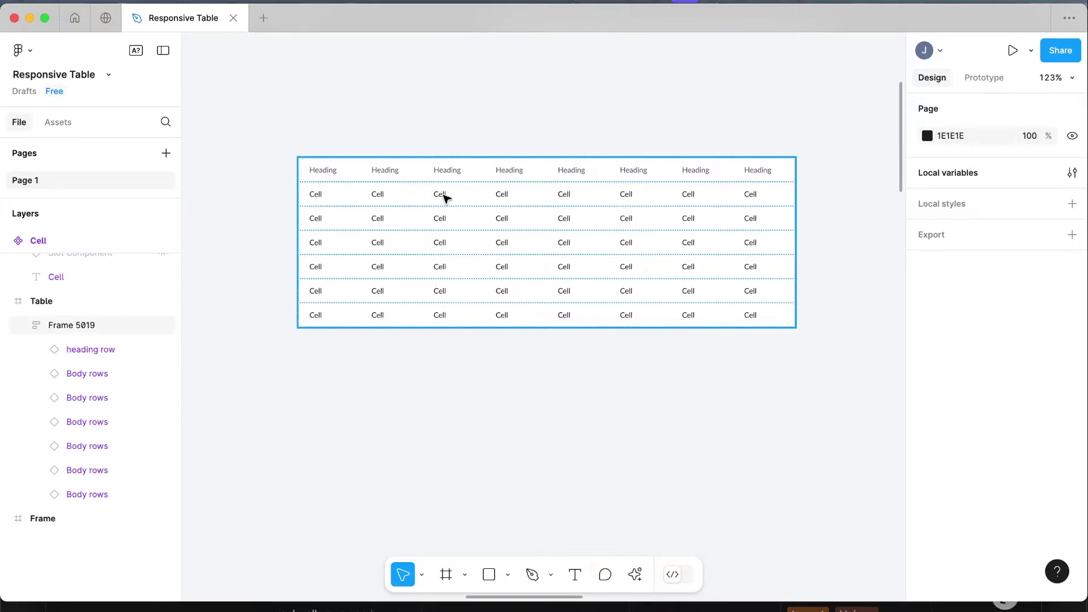
# - Expand the first Body rows instance and jump from its first Cell to the main component
pyautogui.doubleClick(444, 196)
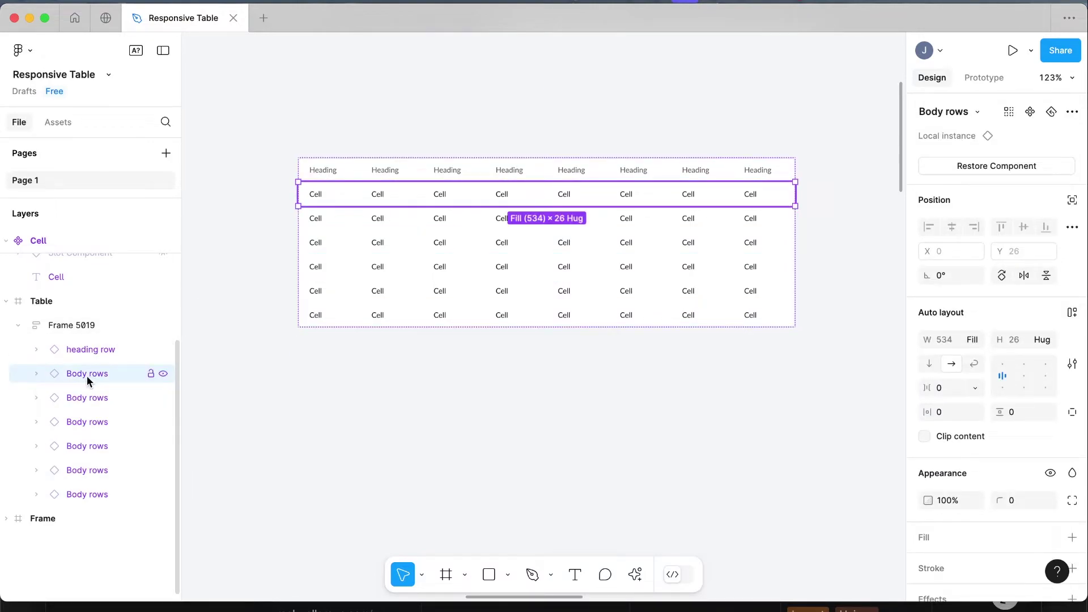
pyautogui.click(92, 354)
pyautogui.click(450, 199)
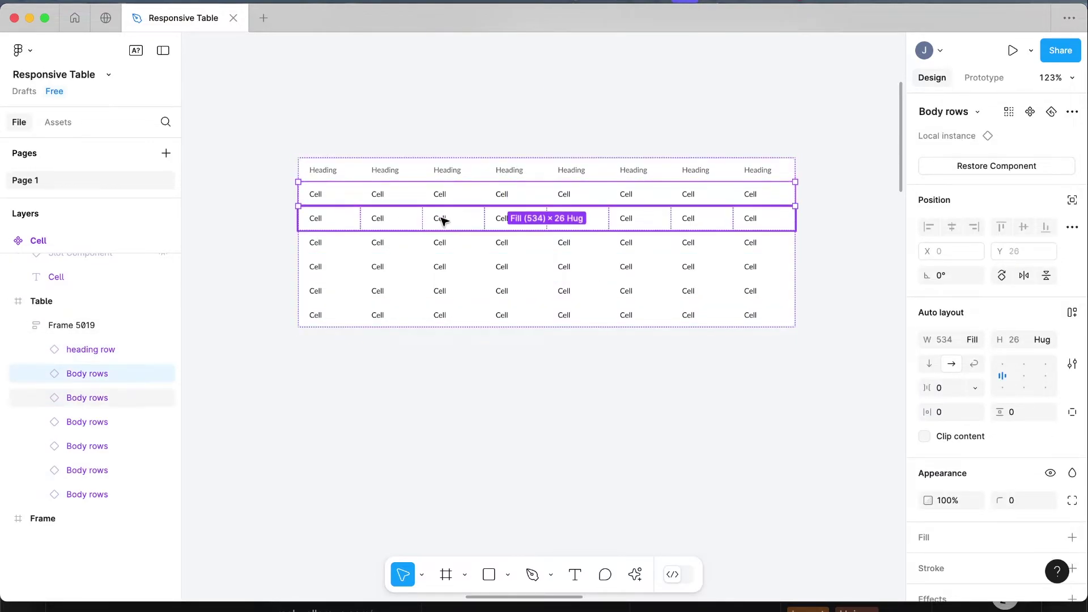
pyautogui.click(444, 220)
pyautogui.click(83, 374)
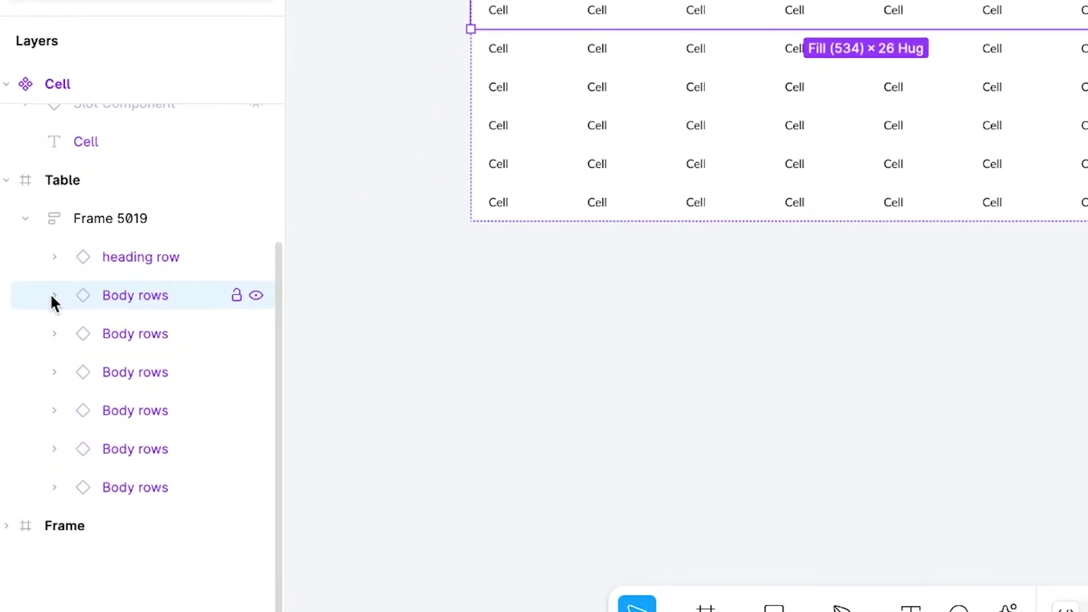
pyautogui.click(52, 295)
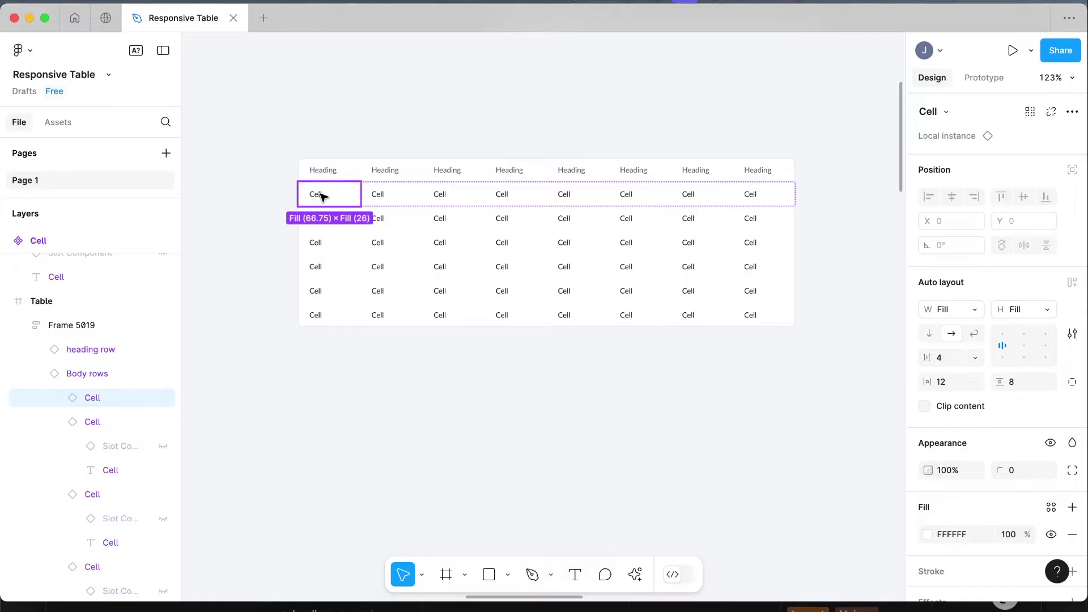
pyautogui.click(944, 133)
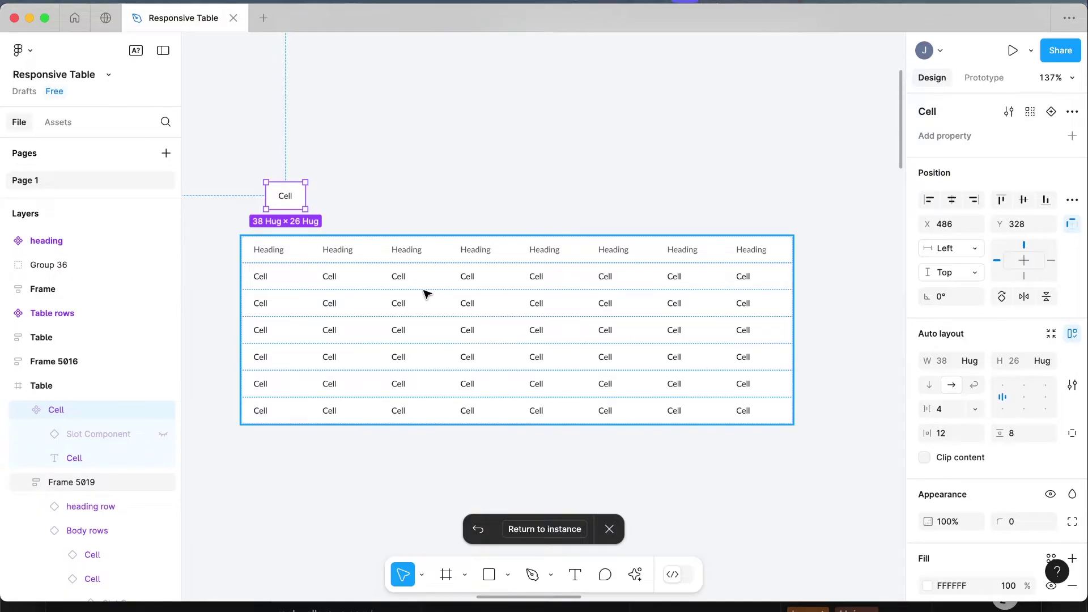
# - Return to the table and select all eight cells of body row 1
pyautogui.click(274, 280)
pyautogui.click(272, 279)
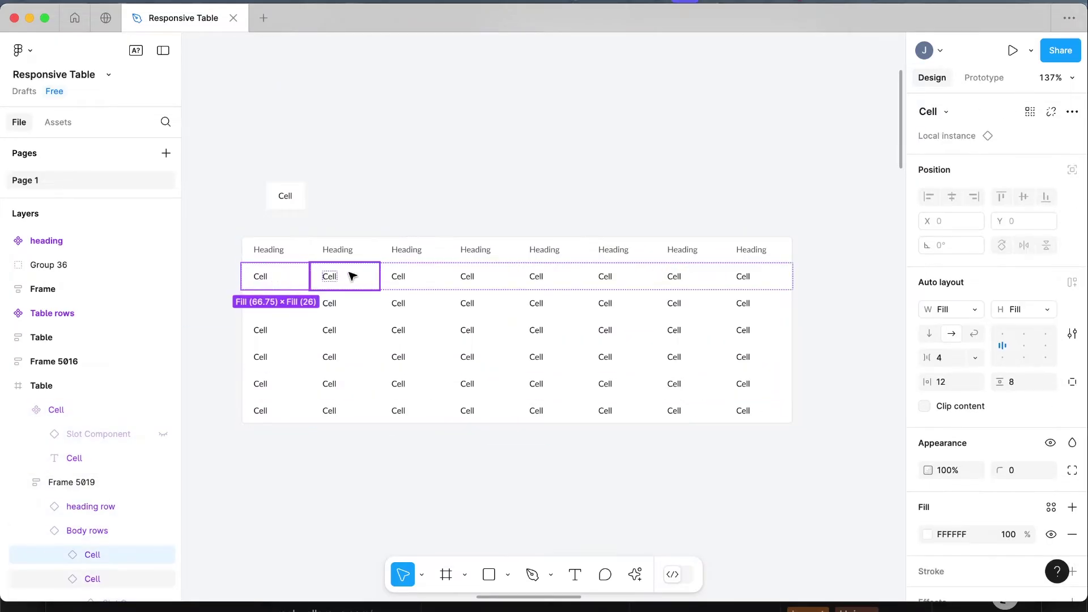
pyautogui.keyDown('shift'); pyautogui.click(353, 275); pyautogui.keyUp('shift')
pyautogui.keyDown('shift'); pyautogui.click(417, 276); pyautogui.keyUp('shift')
pyautogui.keyDown('shift'); pyautogui.click(476, 276); pyautogui.keyUp('shift')
pyautogui.keyDown('shift'); pyautogui.click(544, 276); pyautogui.keyUp('shift')
pyautogui.keyDown('shift'); pyautogui.click(612, 276); pyautogui.keyUp('shift')
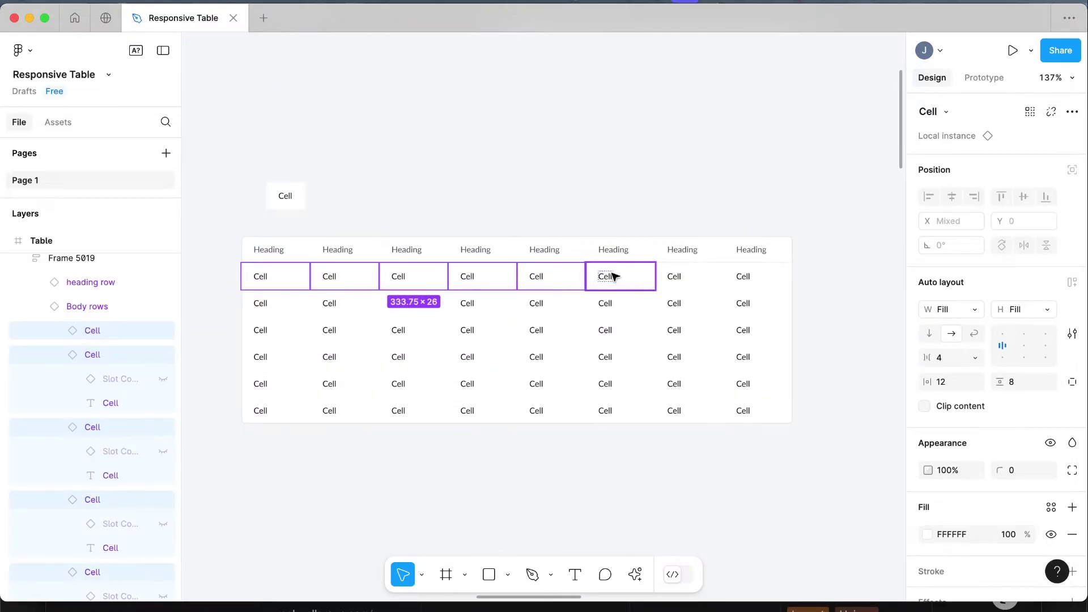
pyautogui.keyDown('shift'); pyautogui.click(679, 276); pyautogui.keyUp('shift')
pyautogui.keyDown('shift'); pyautogui.click(751, 278); pyautogui.keyUp('shift')
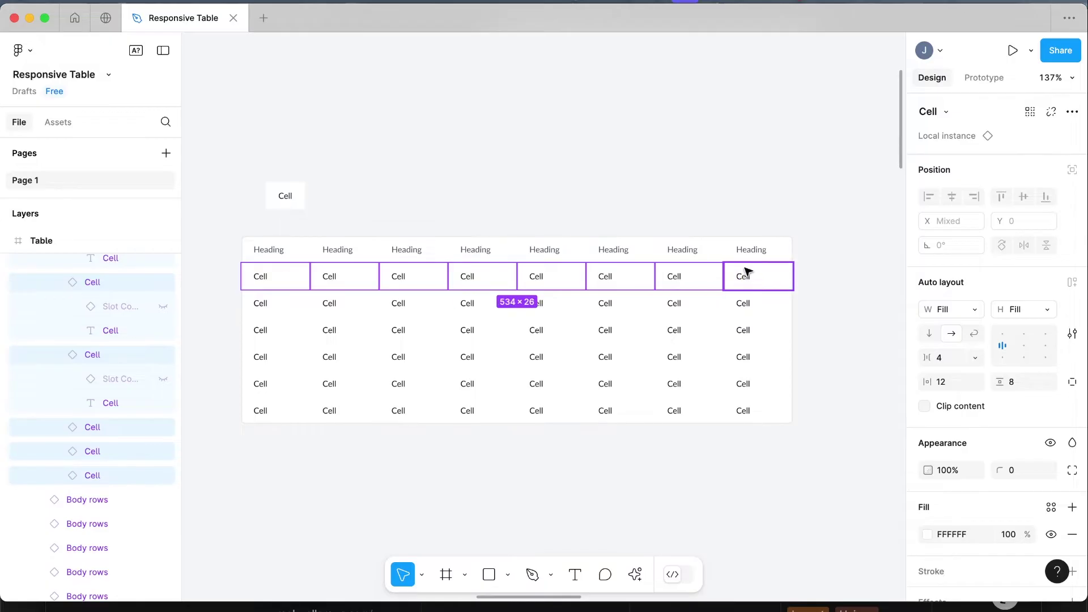
pyautogui.click(345, 191)
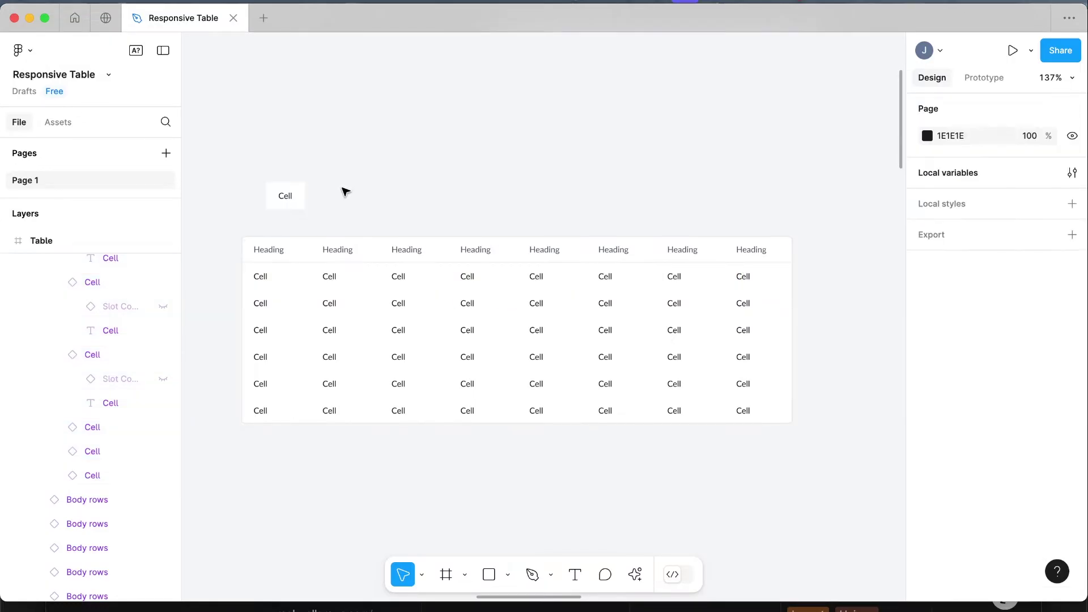
# - Set the main Cell component's text weight to Bold
pyautogui.click(286, 194)
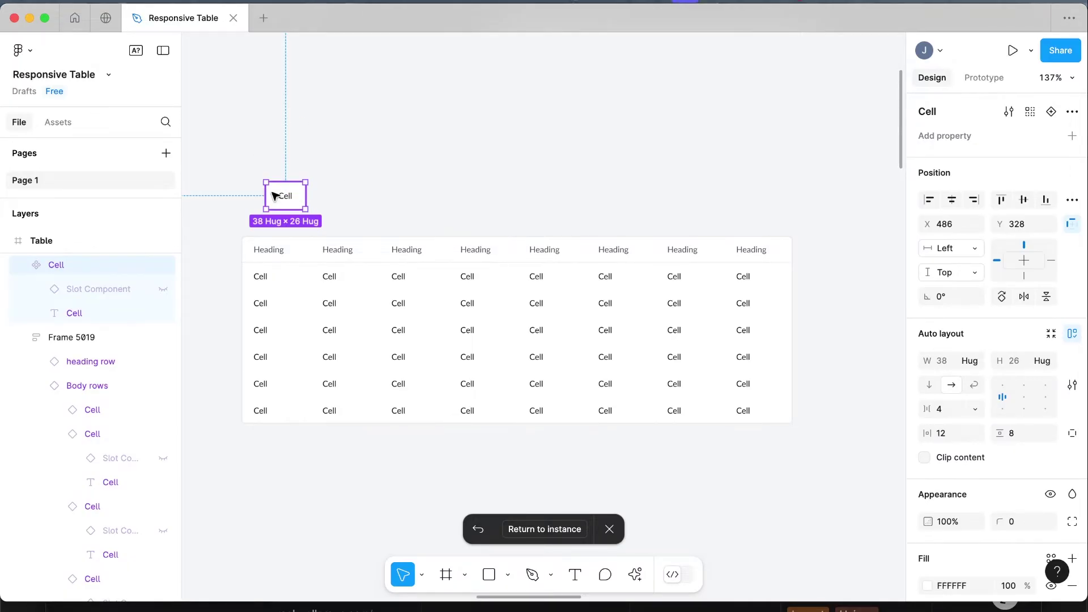
pyautogui.scroll(3, 403, 221)
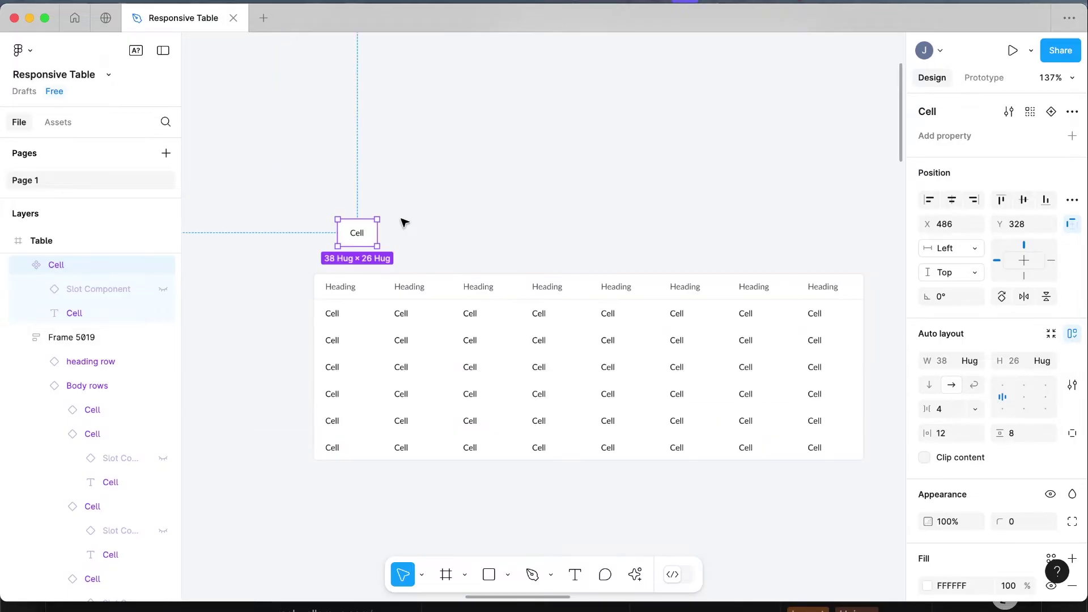
pyautogui.hscroll(2, 403, 221)
pyautogui.click(299, 189)
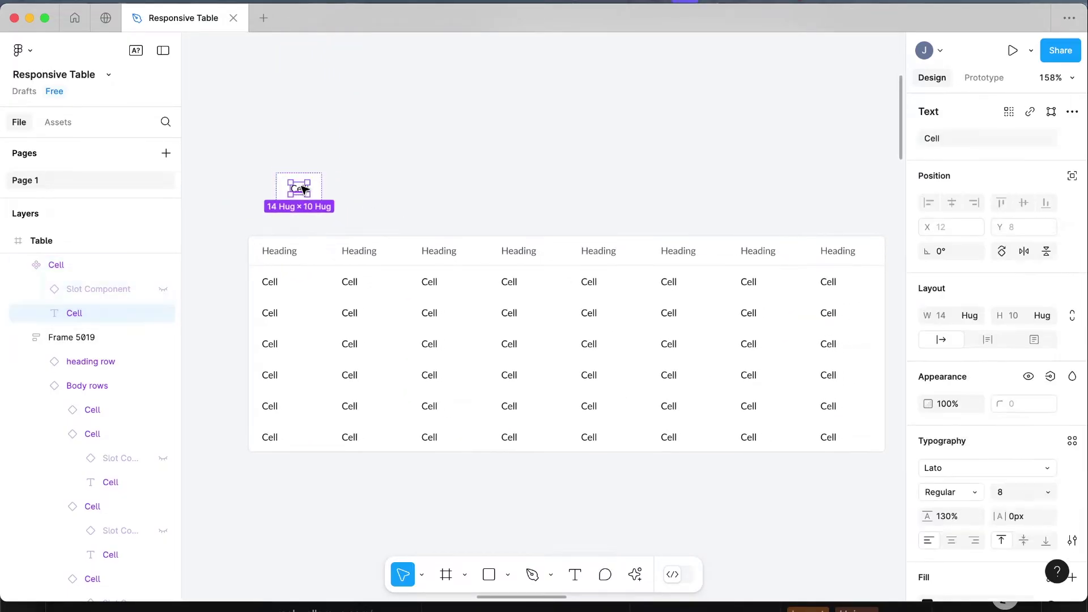
pyautogui.scroll(-3, 963, 456)
pyautogui.click(975, 426)
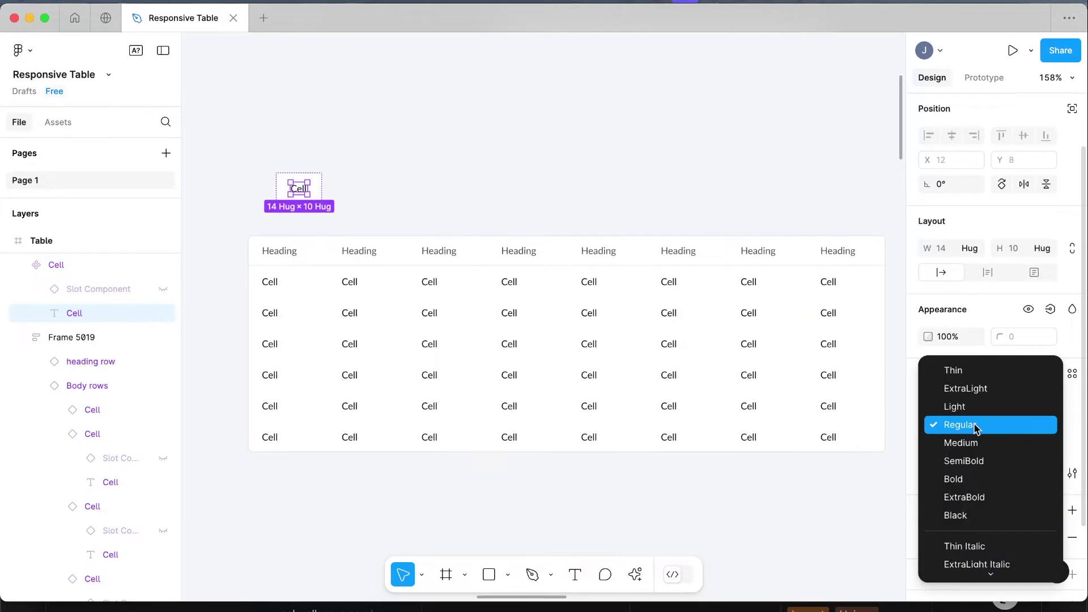
pyautogui.click(971, 489)
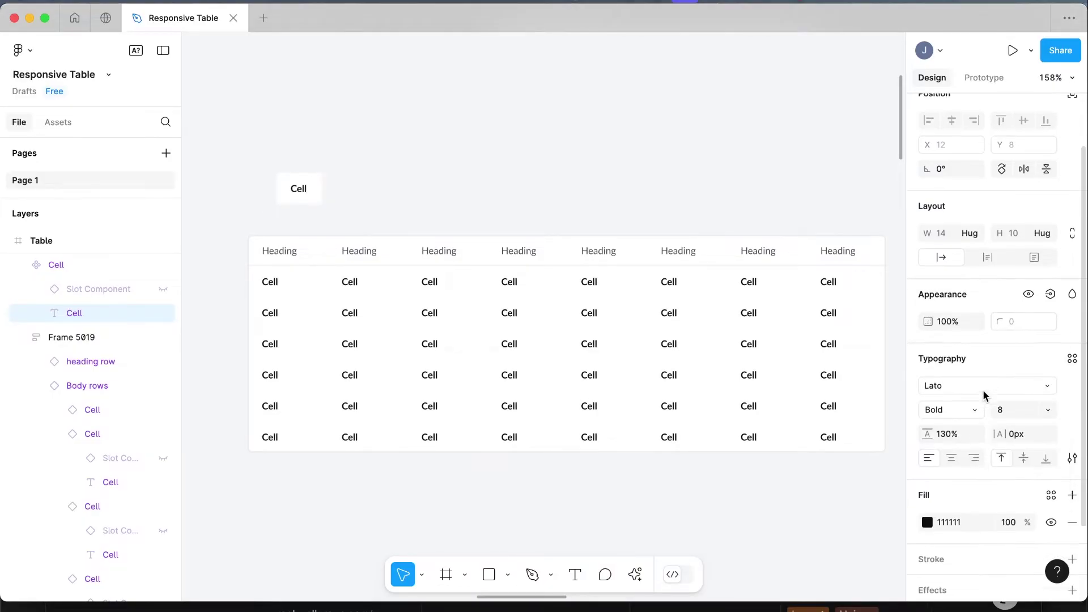
# - Try a light grey EEEEEE fill on the Cell component, then undo it back to white
pyautogui.scroll(-2, 984, 394)
pyautogui.press('Escape')
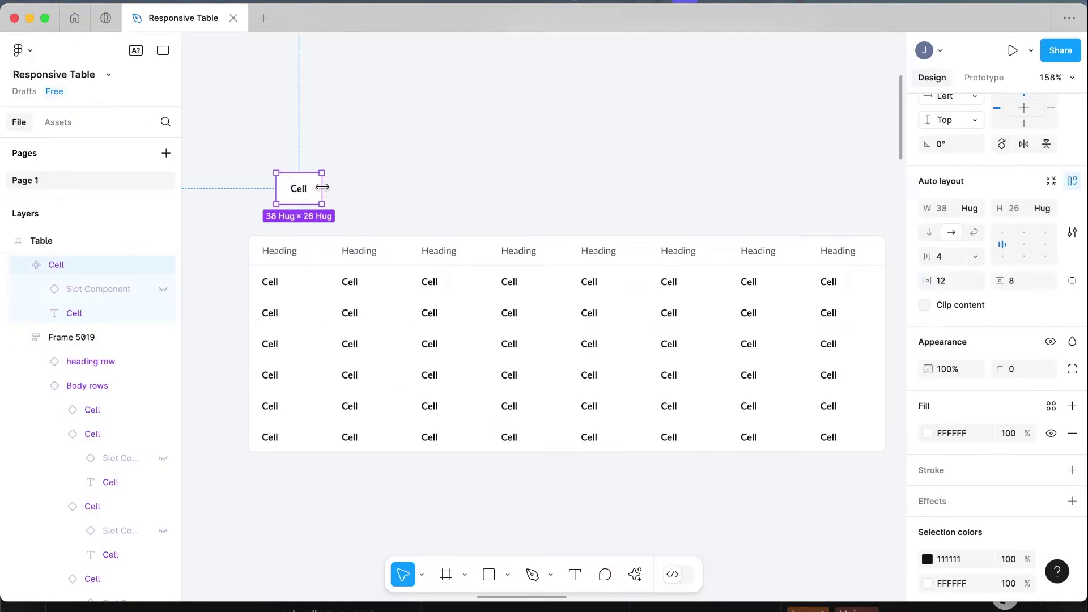
pyautogui.click(926, 432)
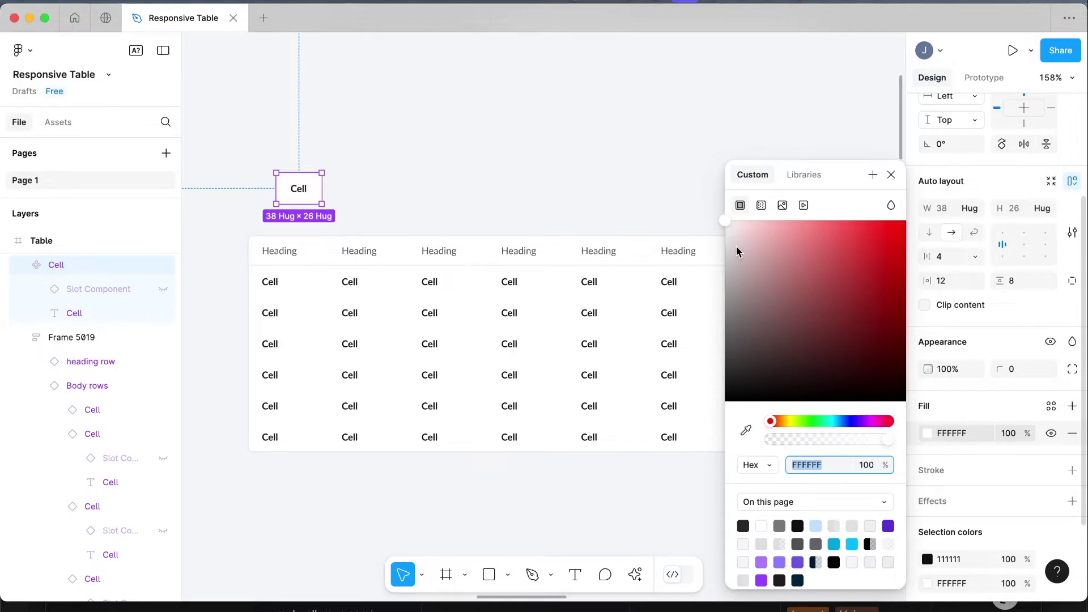
pyautogui.moveTo(736, 245); pyautogui.dragTo(705, 234)
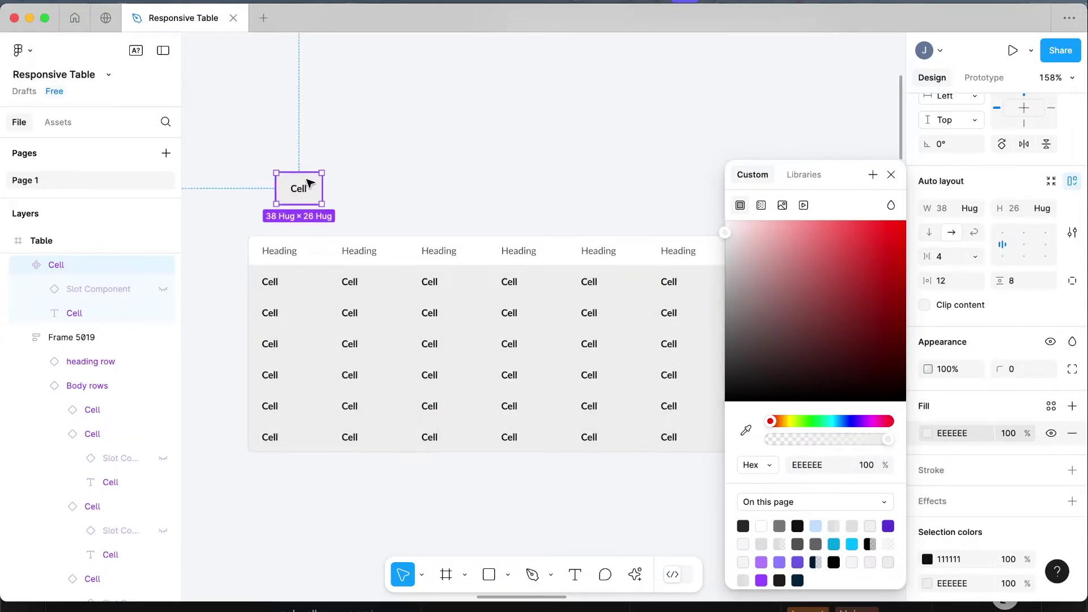
pyautogui.scroll(-5, 381, 138)
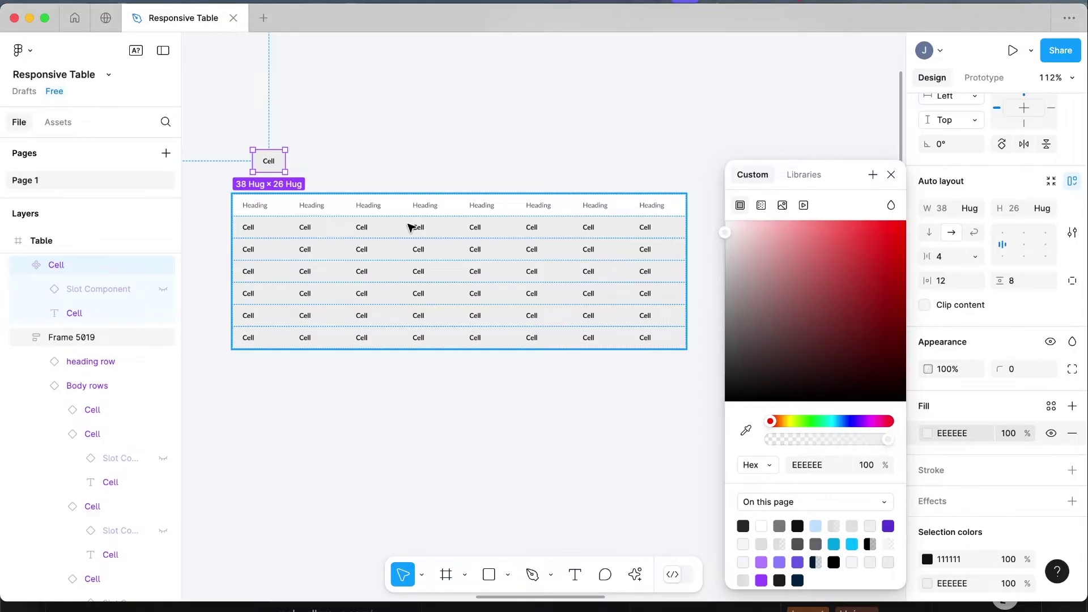
pyautogui.click(466, 156)
pyautogui.press('super+z')
pyautogui.press('Return')
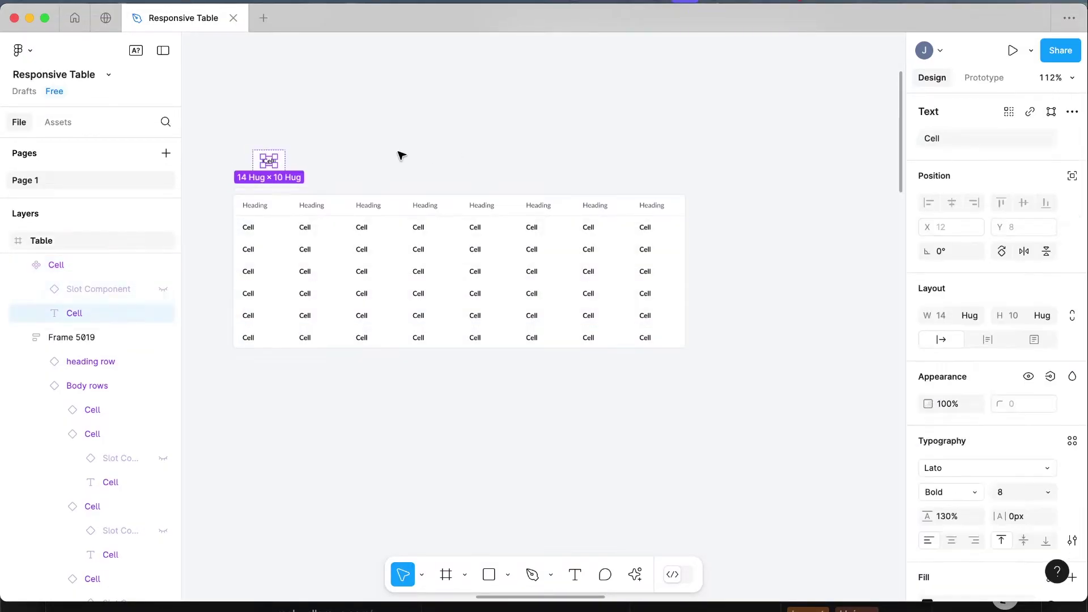
pyautogui.click(401, 155)
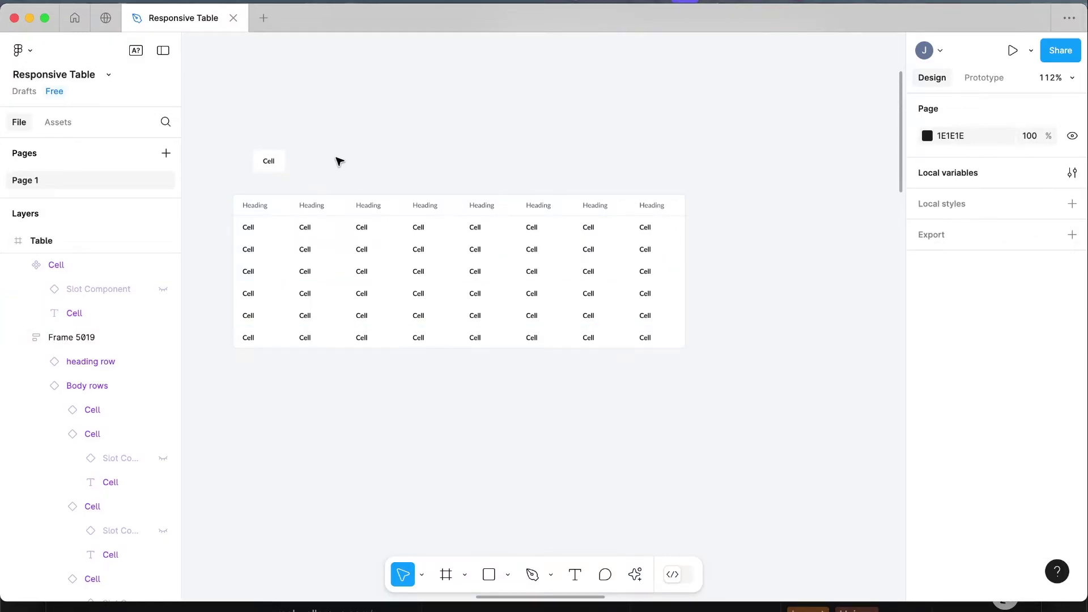
pyautogui.scroll(5, 338, 162)
pyautogui.hscroll(-5, 339, 162)
# - Add a text layer reading 'Body' in Regular weight on the empty canvas
pyautogui.scroll(3, 359, 180)
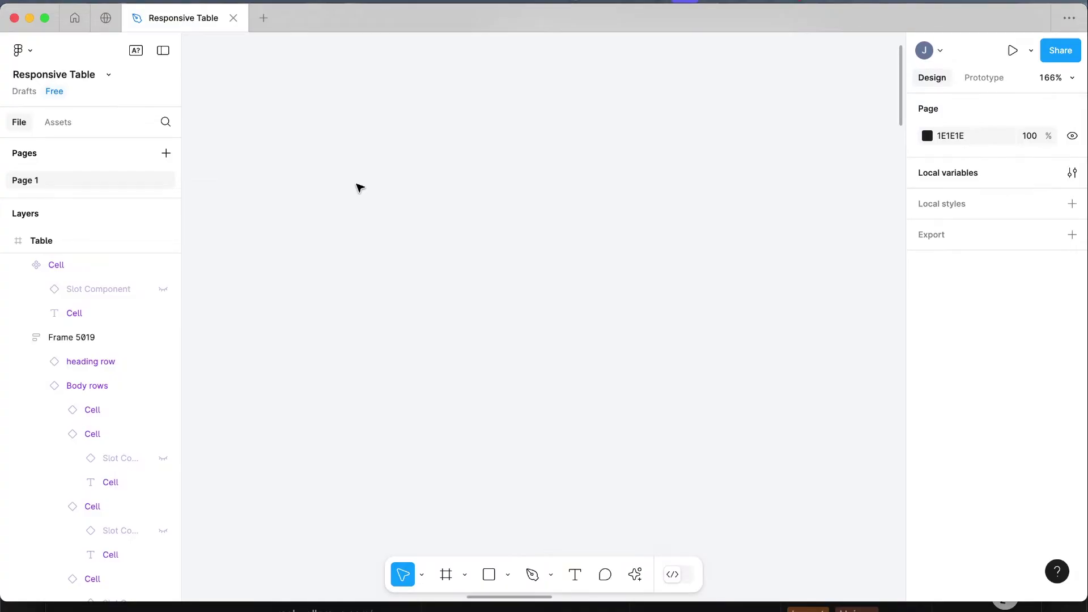
pyautogui.press('t')
pyautogui.click(379, 260)
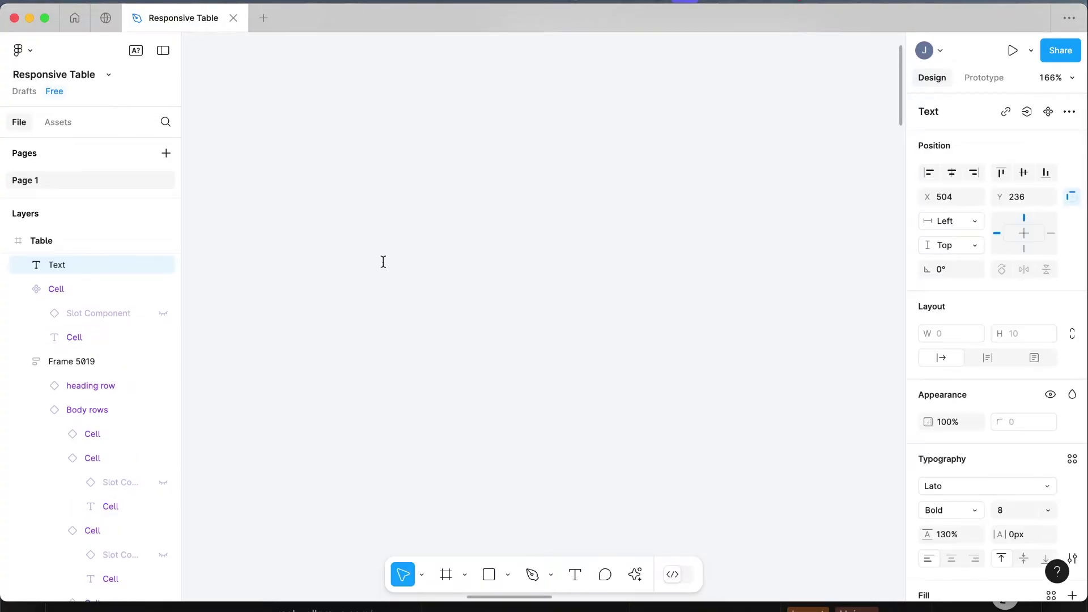
pyautogui.write('Body')
pyautogui.press('Escape')
pyautogui.scroll(3, 384, 185)
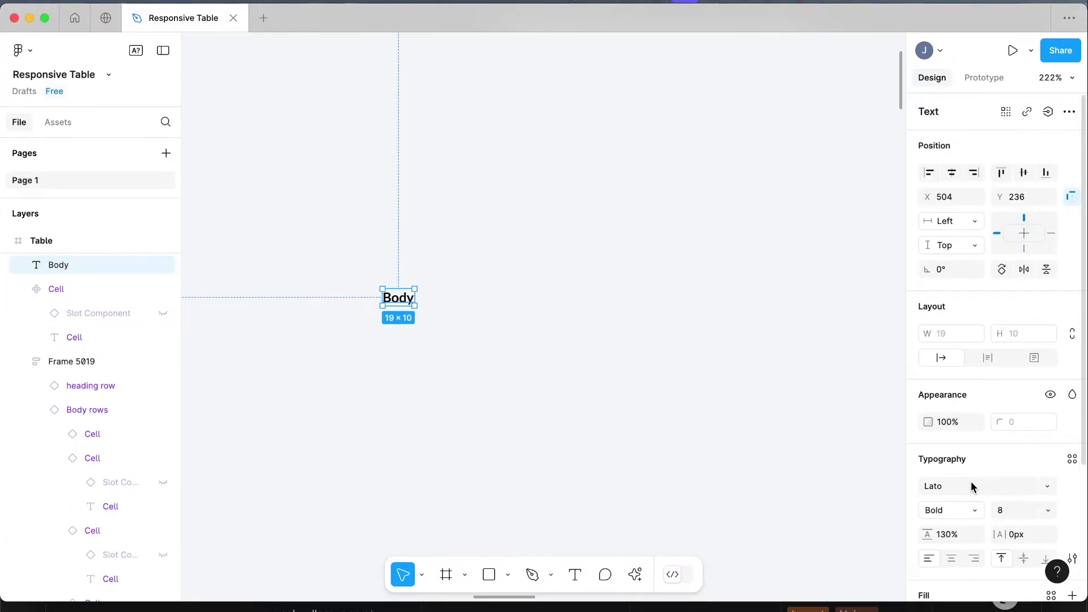
pyautogui.click(970, 511)
pyautogui.click(975, 459)
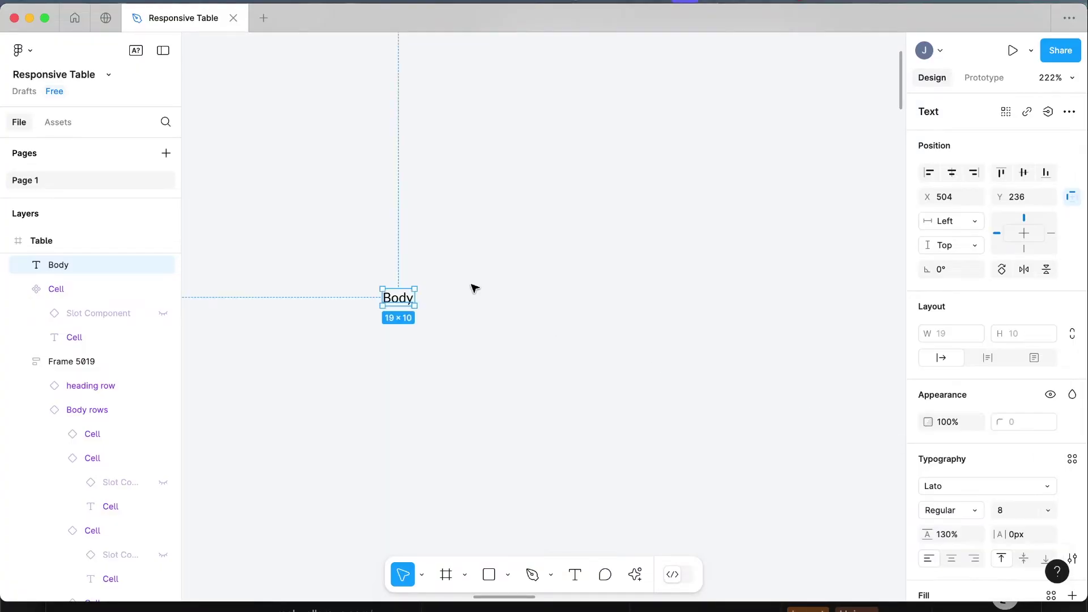
# - Wrap the Body text in auto layout with padding 12/8, spacing 7 and a white fill
pyautogui.hotkey('shift', 'a')
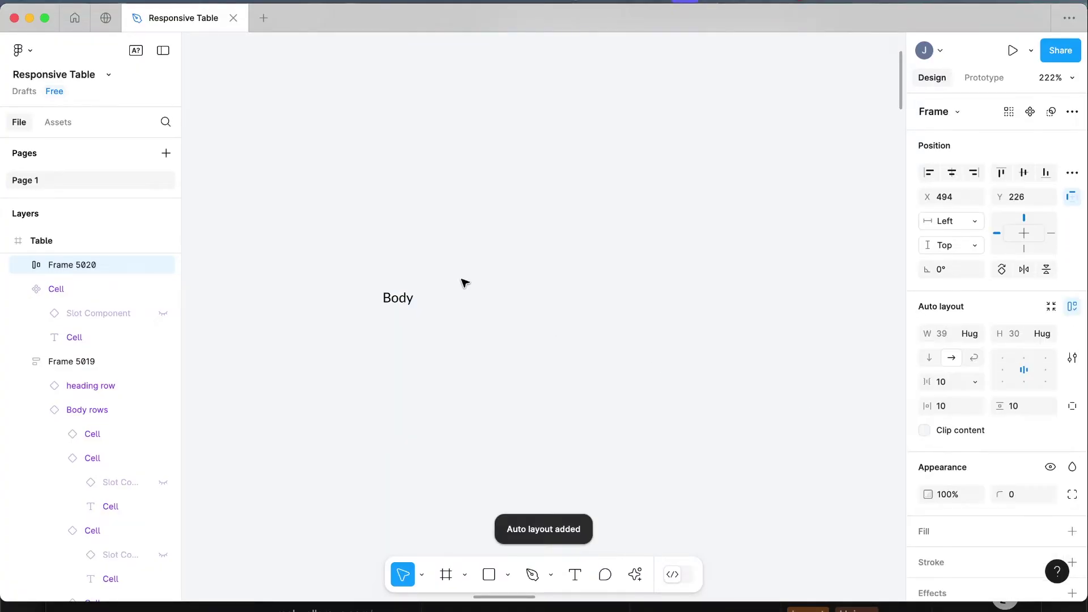
pyautogui.click(943, 406)
pyautogui.write('12')
pyautogui.press('Return')
pyautogui.click(949, 382)
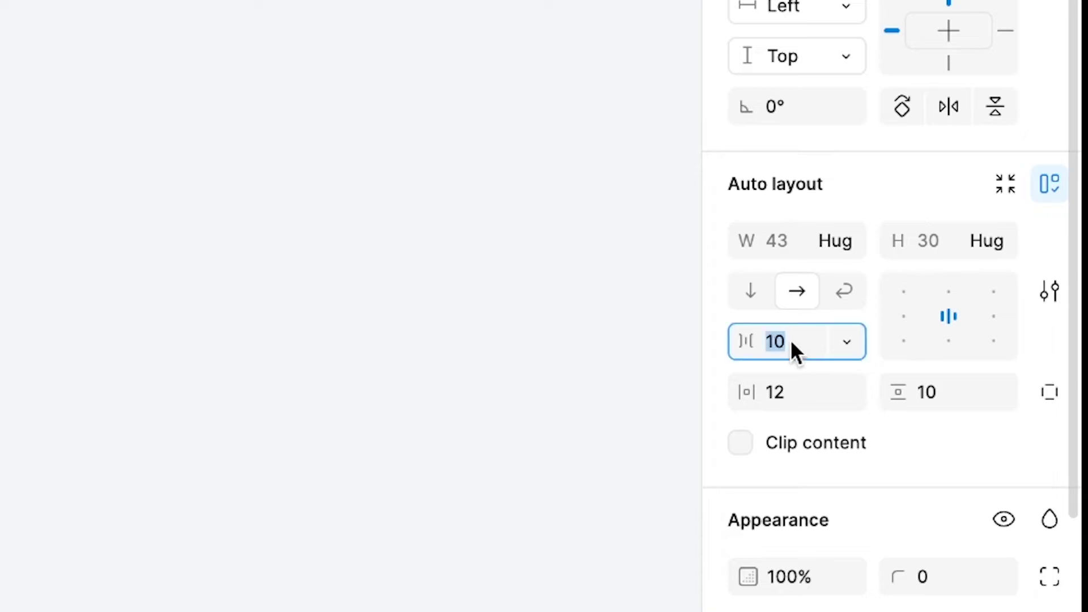
pyautogui.write('7')
pyautogui.press('Return')
pyautogui.click(938, 394)
pyautogui.write('8')
pyautogui.press('Return')
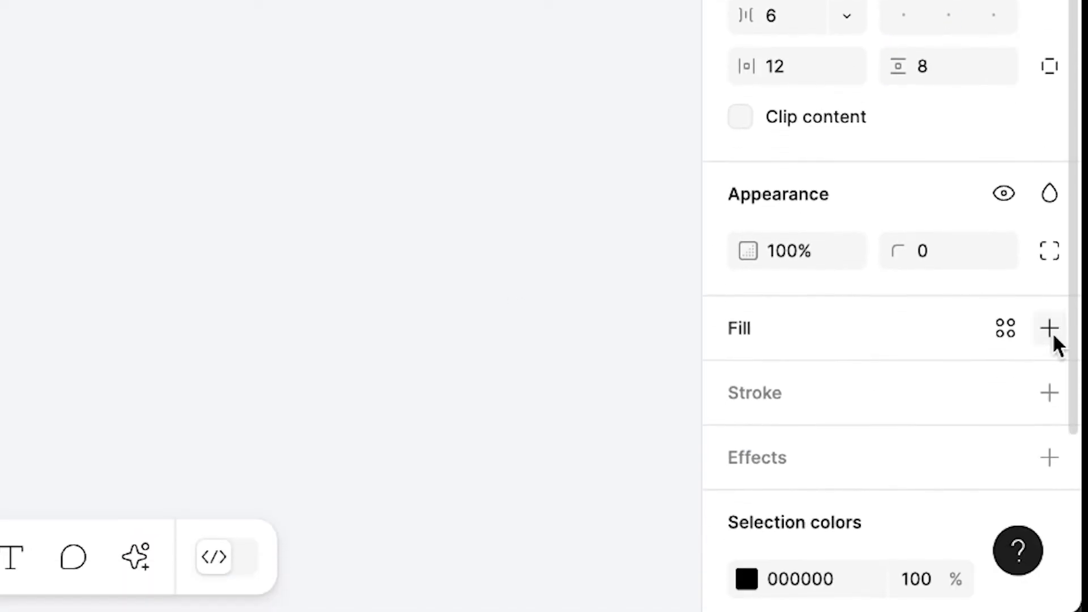
pyautogui.click(1047, 332)
pyautogui.press('Escape')
# - Rename the frame to 'body-cell' and make it a component
pyautogui.click(424, 288)
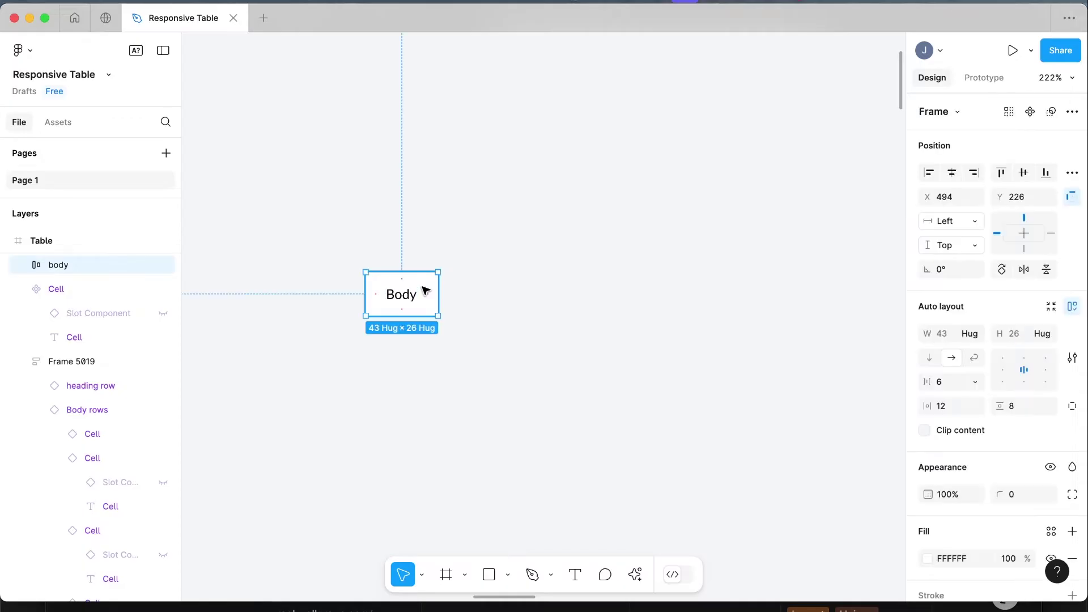
pyautogui.doubleClick(107, 239)
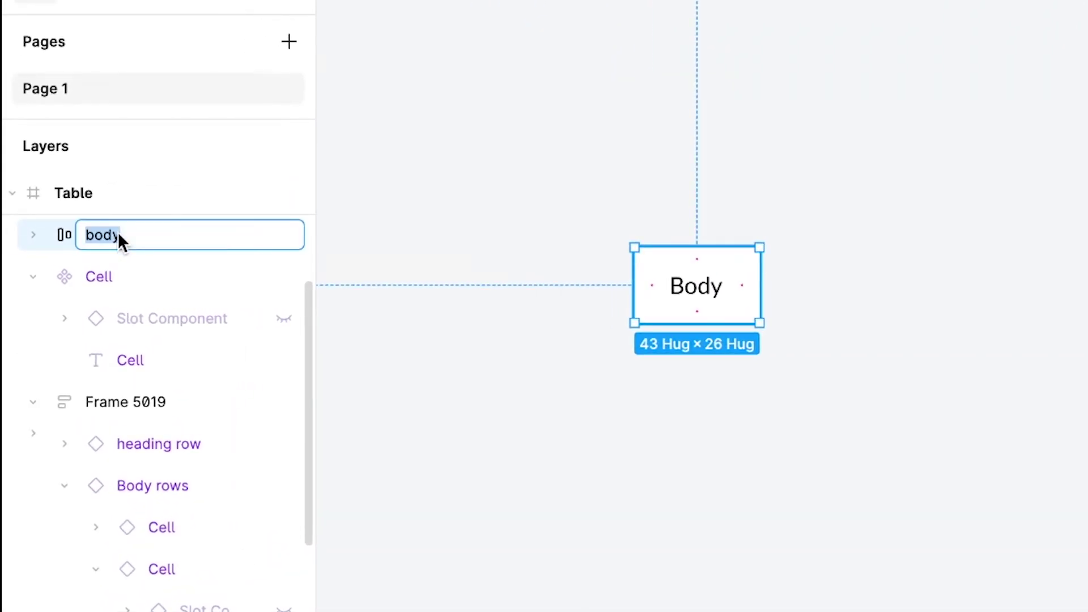
pyautogui.press('Right')
pyautogui.write('-cell')
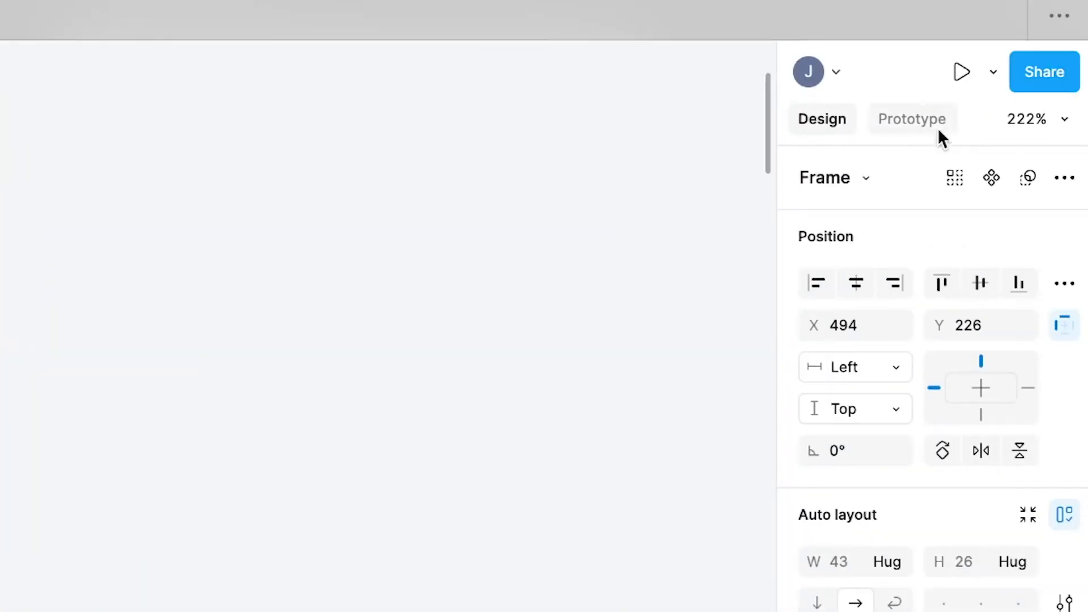
pyautogui.click(990, 177)
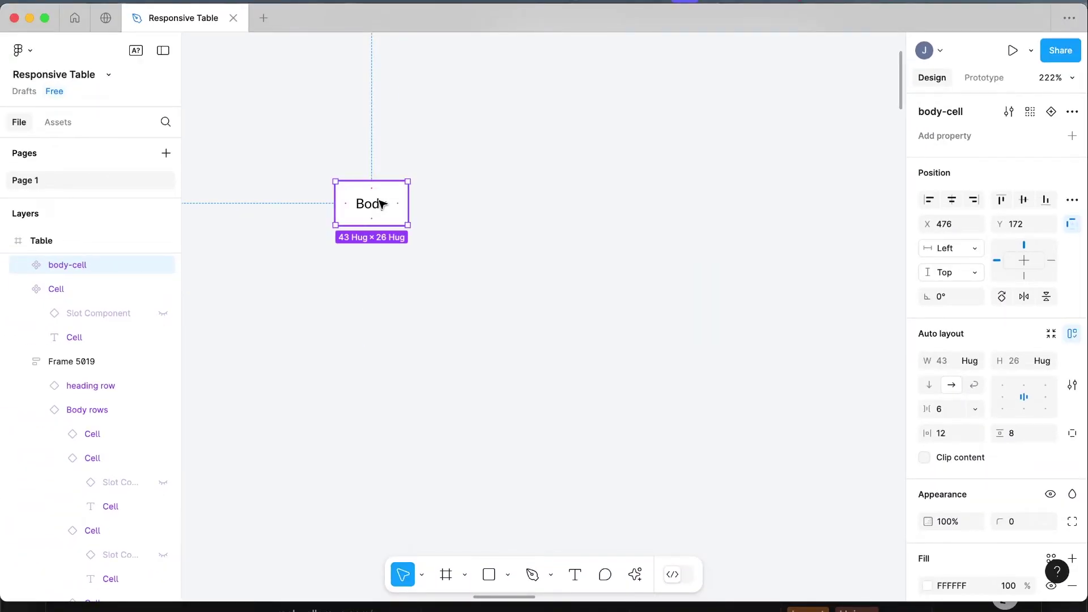
# - Add a text layer reading 'Heading' beside the Body cell
pyautogui.click(541, 220)
pyautogui.press('t')
pyautogui.click(559, 205)
pyautogui.write('Heading')
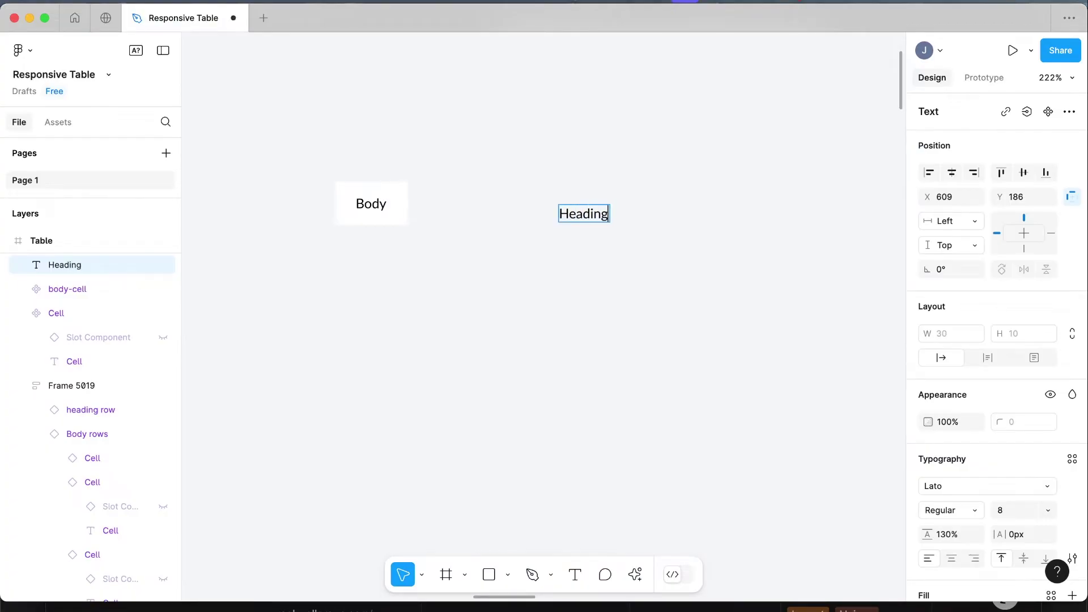
pyautogui.press('Escape')
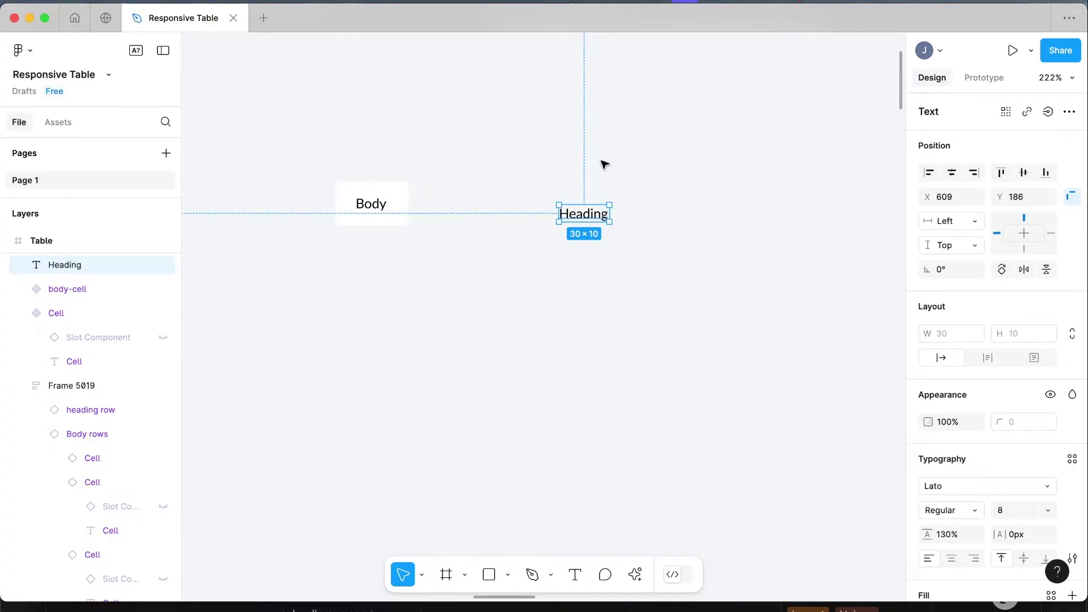
# - Wrap Heading in auto layout with gap 6 and vertical padding 8, and rename it heading-cell
pyautogui.hotkey('shift', 'a')
pyautogui.click(947, 383)
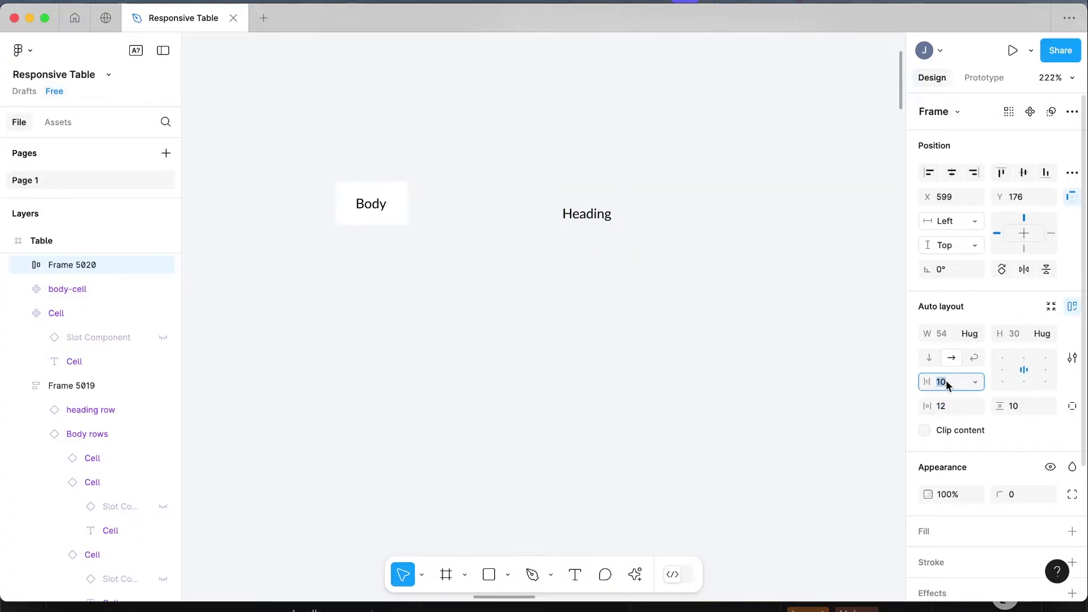
pyautogui.write('6')
pyautogui.click(1013, 406)
pyautogui.write('8')
pyautogui.press('Return')
pyautogui.scroll(-5, 929, 475)
pyautogui.click(927, 479)
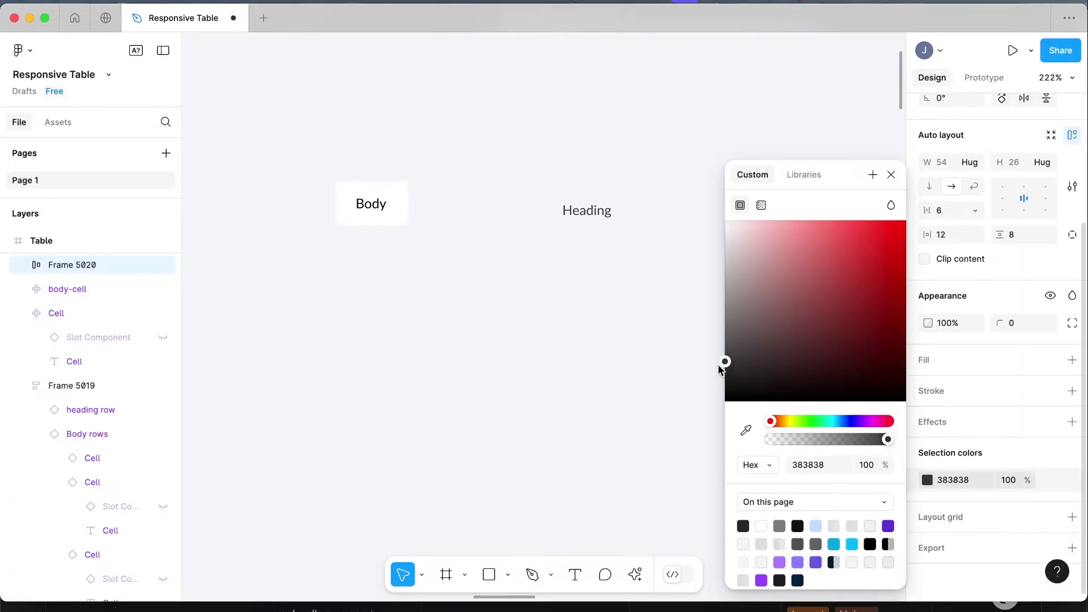
pyautogui.click(718, 368)
pyautogui.click(564, 209)
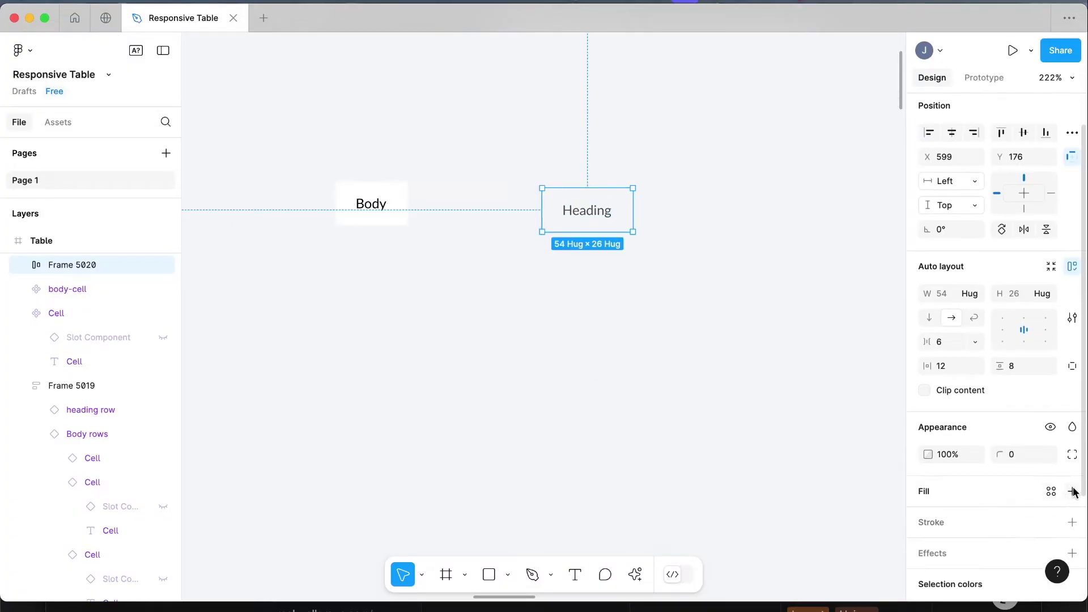
pyautogui.doubleClick(83, 265)
pyautogui.write('heading-cell')
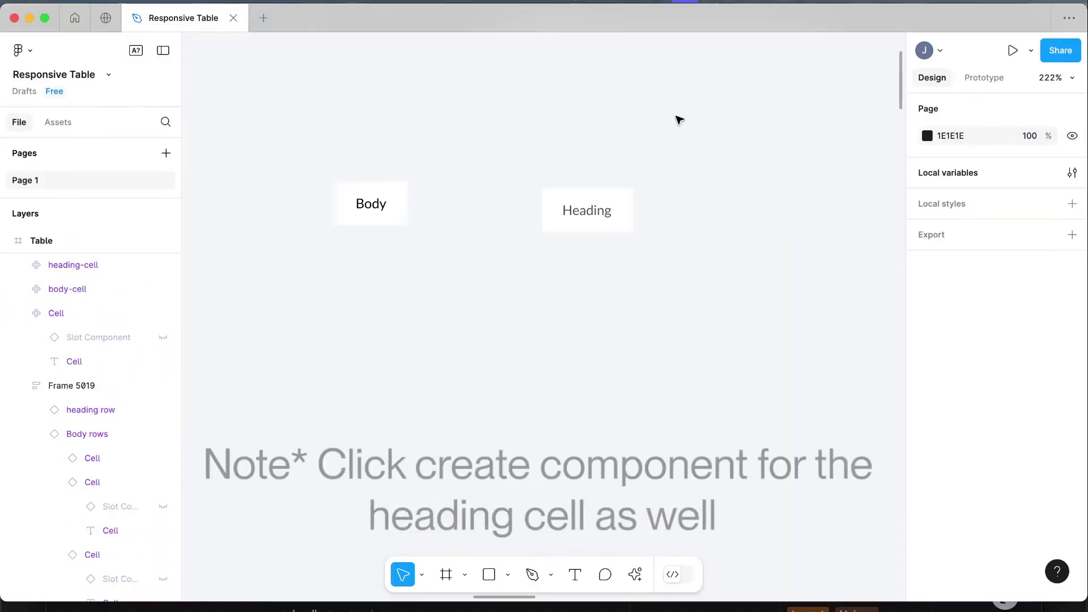
# - Place the body-cell and heading-cell side by side near the top of the canvas
pyautogui.moveTo(355, 208); pyautogui.dragTo(375, 221)
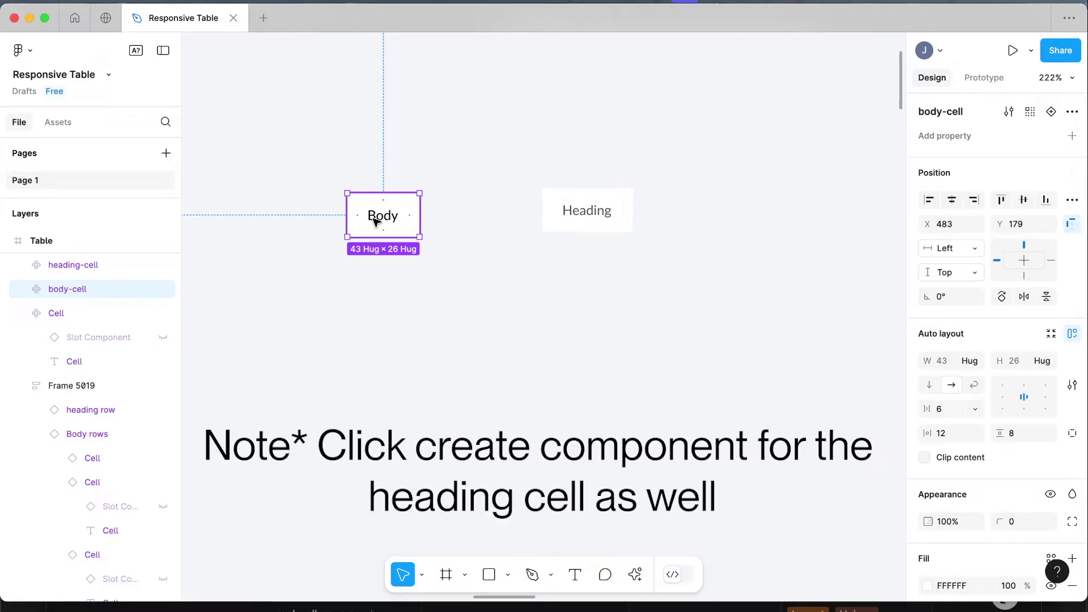
pyautogui.click(566, 210)
pyautogui.keyDown('shift'); pyautogui.click(418, 205); pyautogui.keyUp('shift')
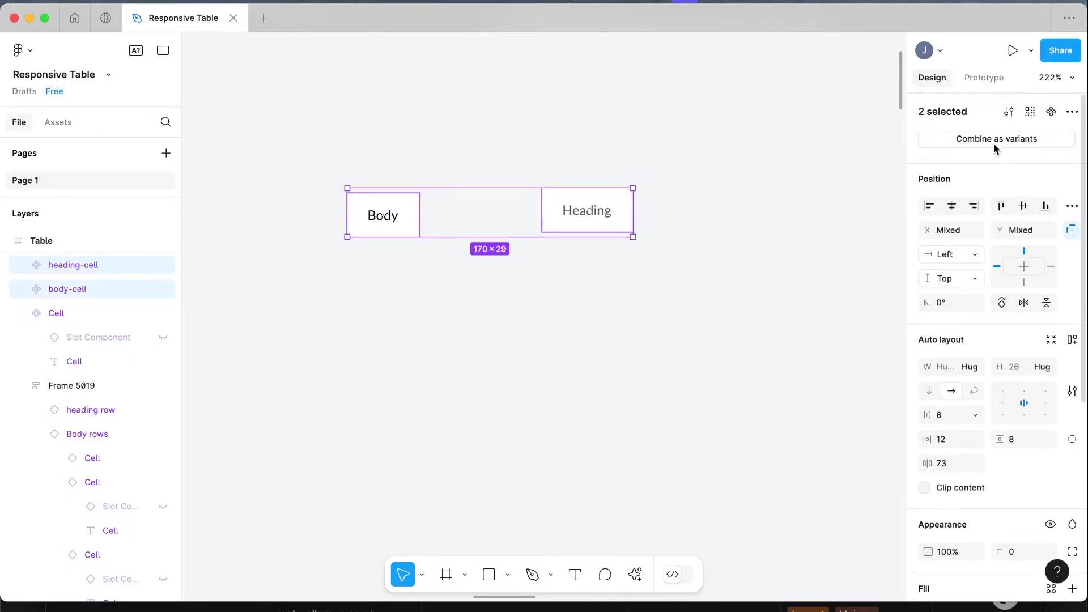
pyautogui.click(409, 164)
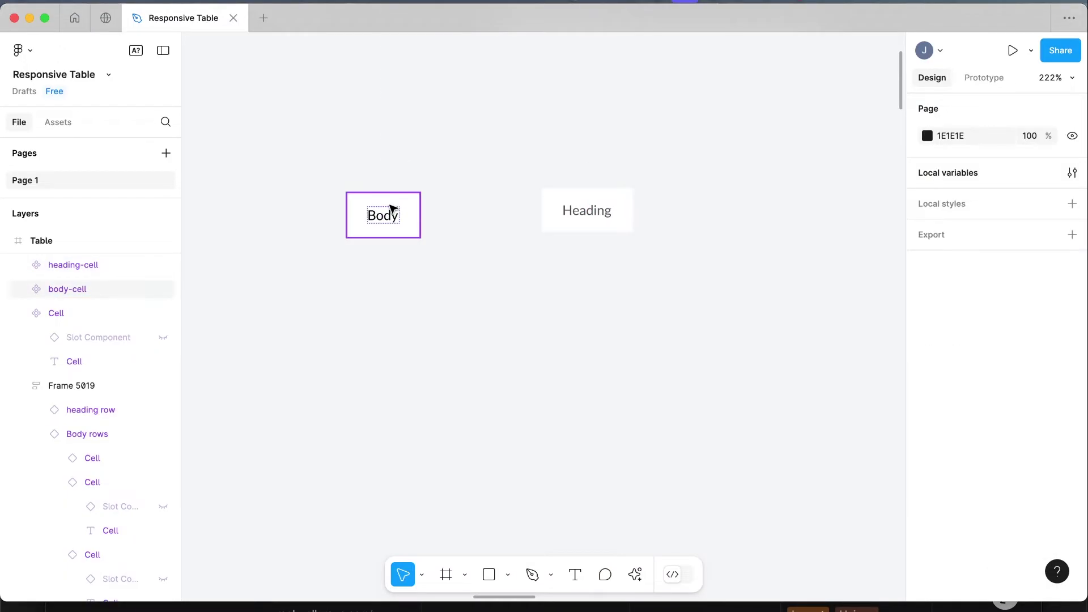
pyautogui.moveTo(388, 211); pyautogui.dragTo(514, 150)
pyautogui.moveTo(583, 209); pyautogui.dragTo(519, 111)
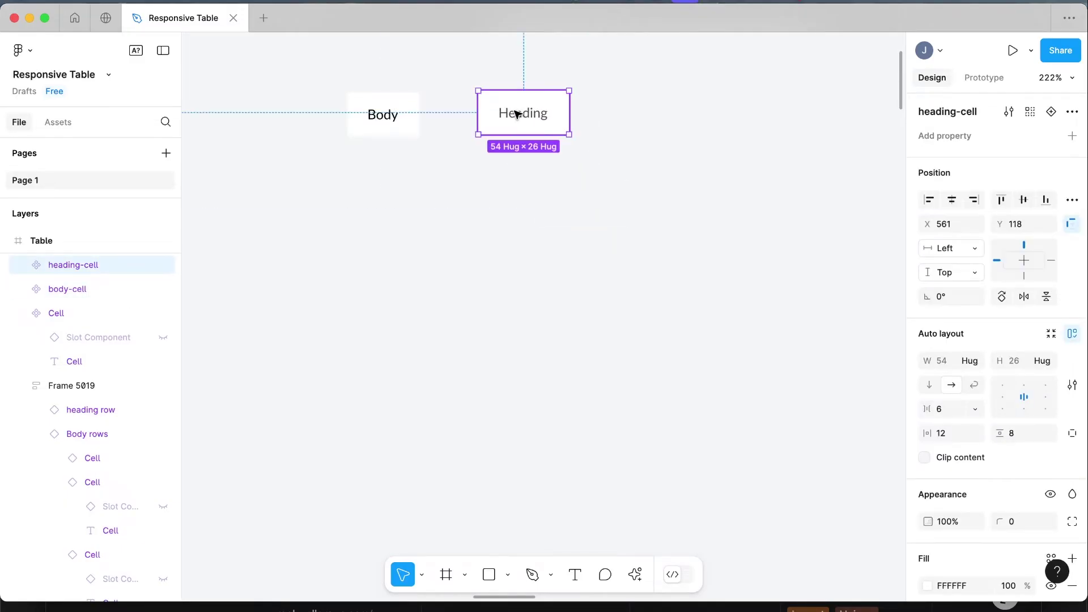
pyautogui.click(448, 216)
pyautogui.click(524, 107)
pyautogui.click(390, 117)
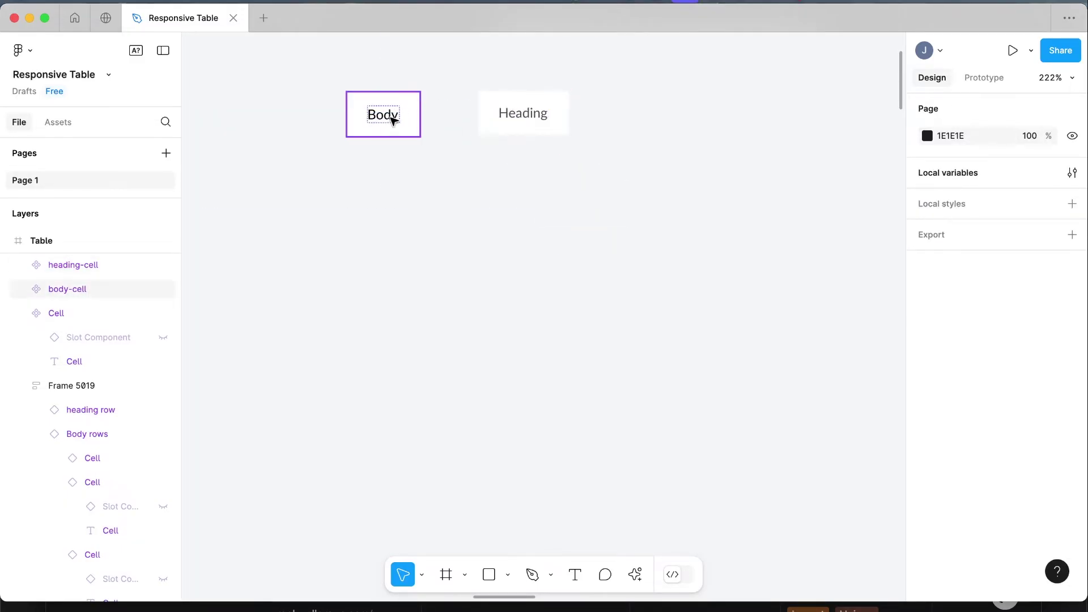
pyautogui.scroll(-1, 386, 116)
# - Copy a body-cell instance and wrap the two cells in an auto-layout frame with 0 gap
pyautogui.moveTo(380, 115); pyautogui.dragTo(557, 308)
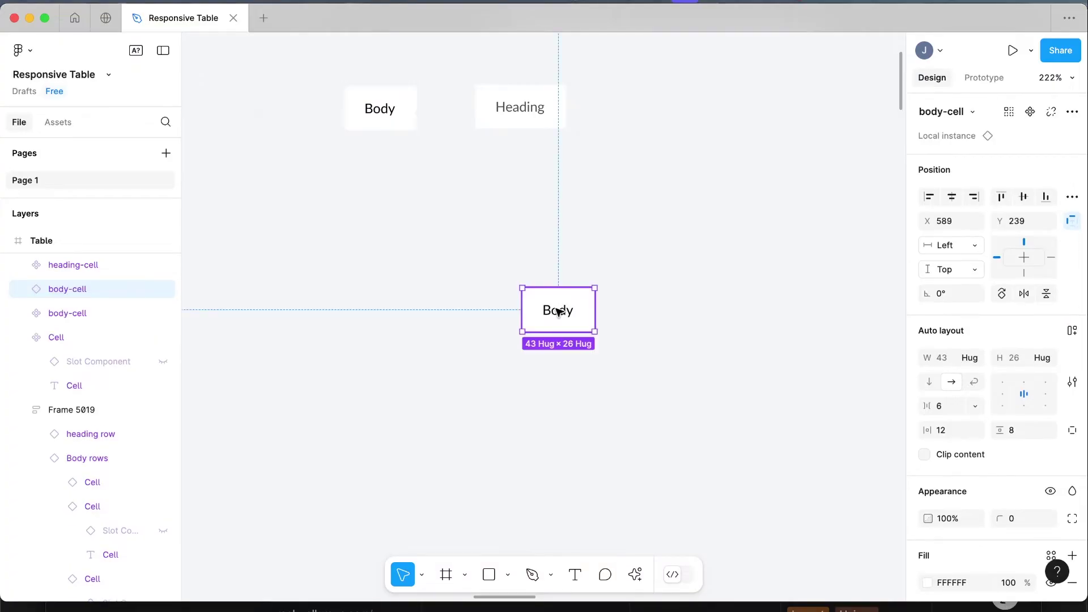
pyautogui.hscroll(2, 510, 265)
pyautogui.scroll(-1, 510, 265)
pyautogui.moveTo(596, 283); pyautogui.dragTo(582, 282)
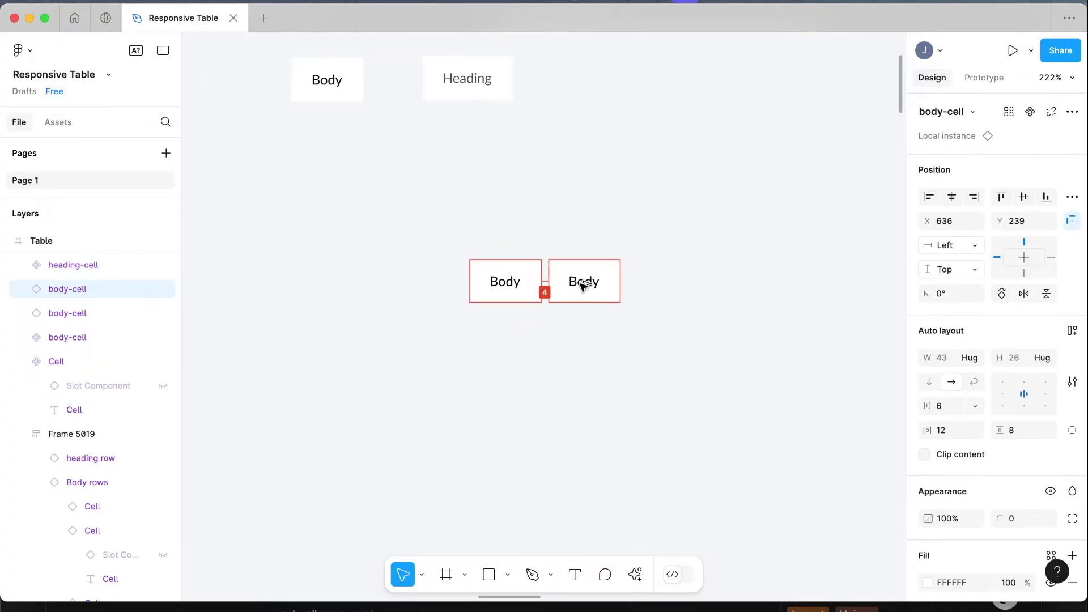
pyautogui.keyDown('shift'); pyautogui.click(522, 274); pyautogui.keyUp('shift')
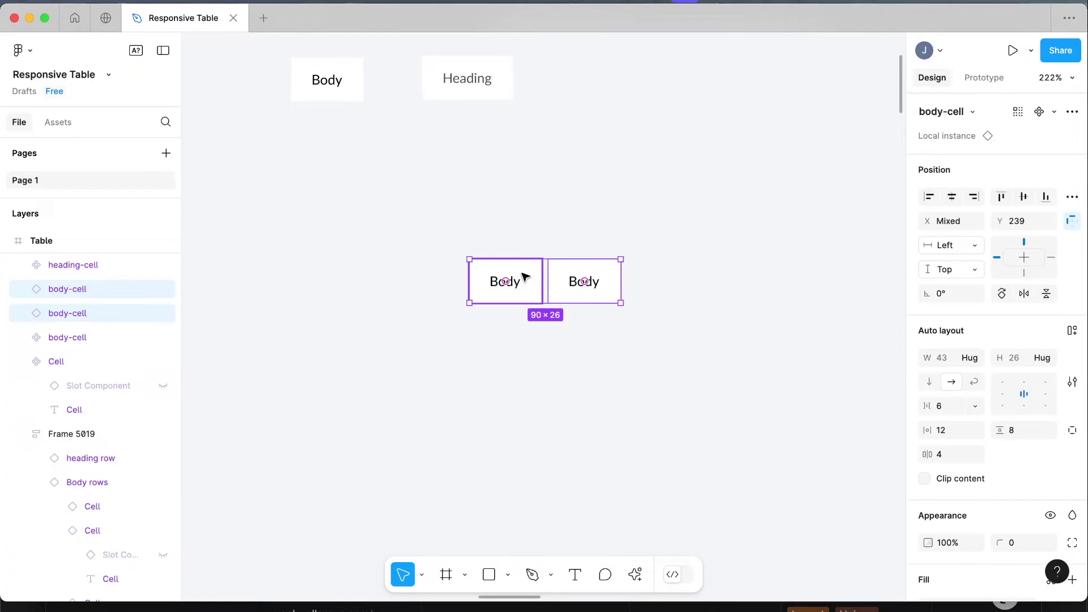
pyautogui.hotkey('shift', 'a')
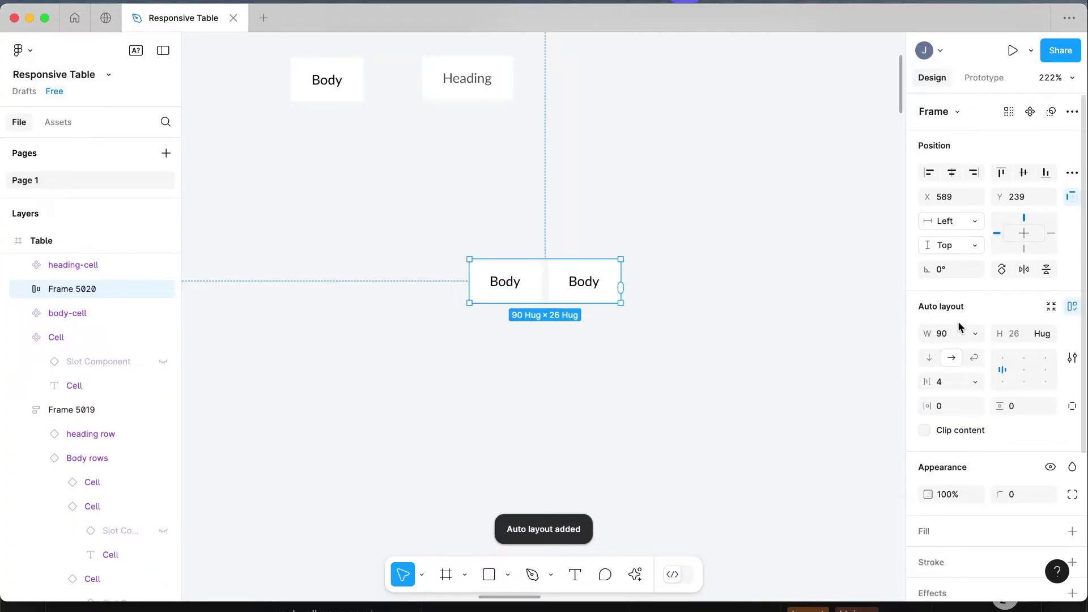
pyautogui.click(953, 380)
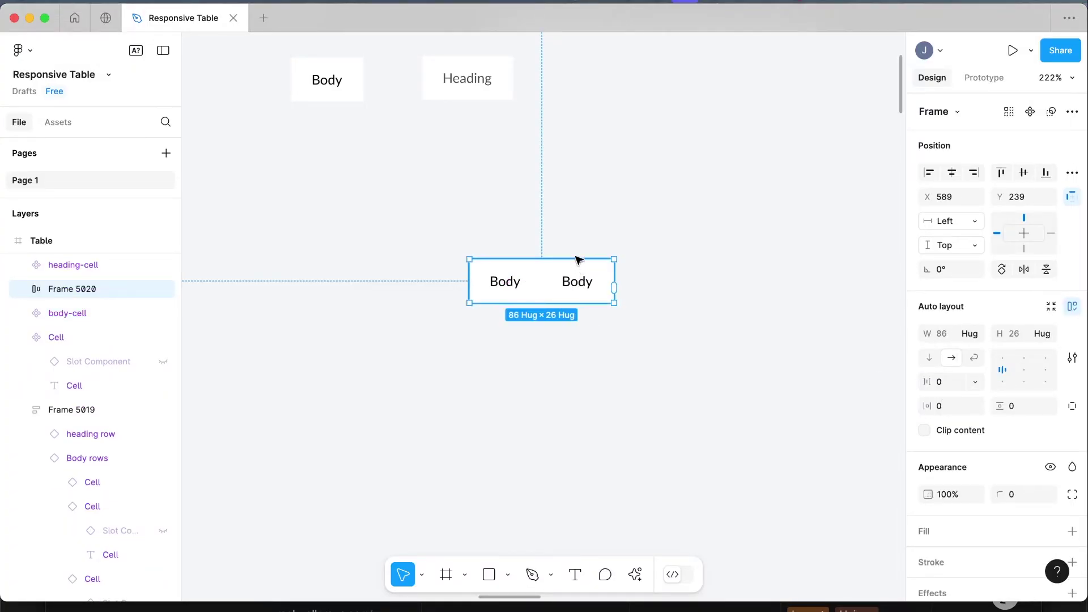
pyautogui.press('Escape')
# - Duplicate the body-cell to ten cells and name the frame 'body-row'
pyautogui.doubleClick(578, 282)
pyautogui.scroll(-2, 578, 280)
pyautogui.hscroll(2, 578, 281)
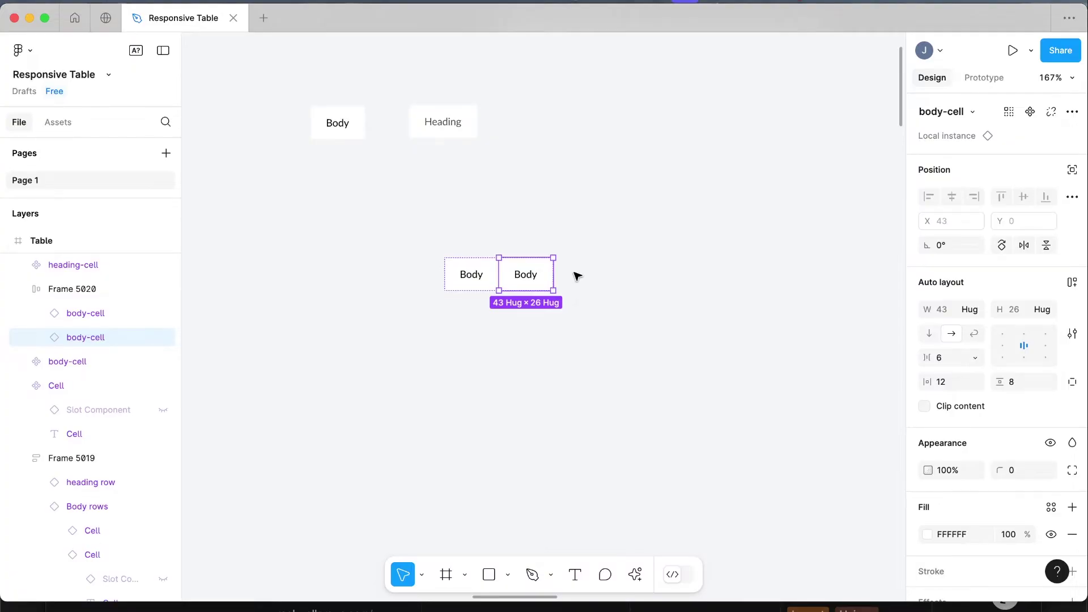
pyautogui.press('super+d')
pyautogui.press('super+d')
pyautogui.press('super+d')
pyautogui.press('super+d')
pyautogui.press('super+d')
pyautogui.press('super+d')
pyautogui.press('super+d')
pyautogui.press('super+d')
pyautogui.click(65, 294)
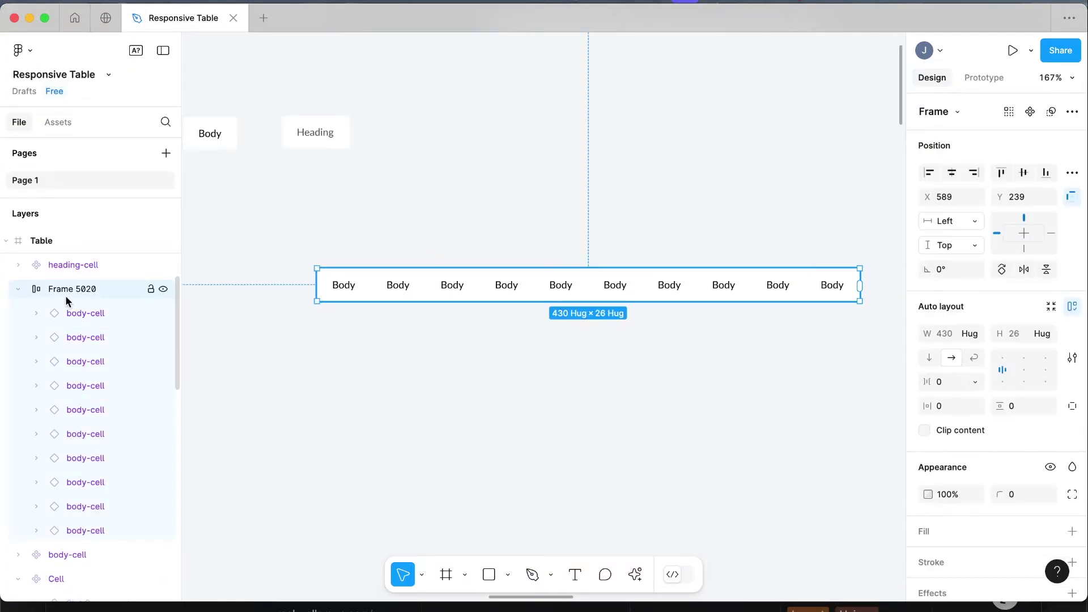
pyautogui.doubleClick(66, 293)
pyautogui.write('body-row')
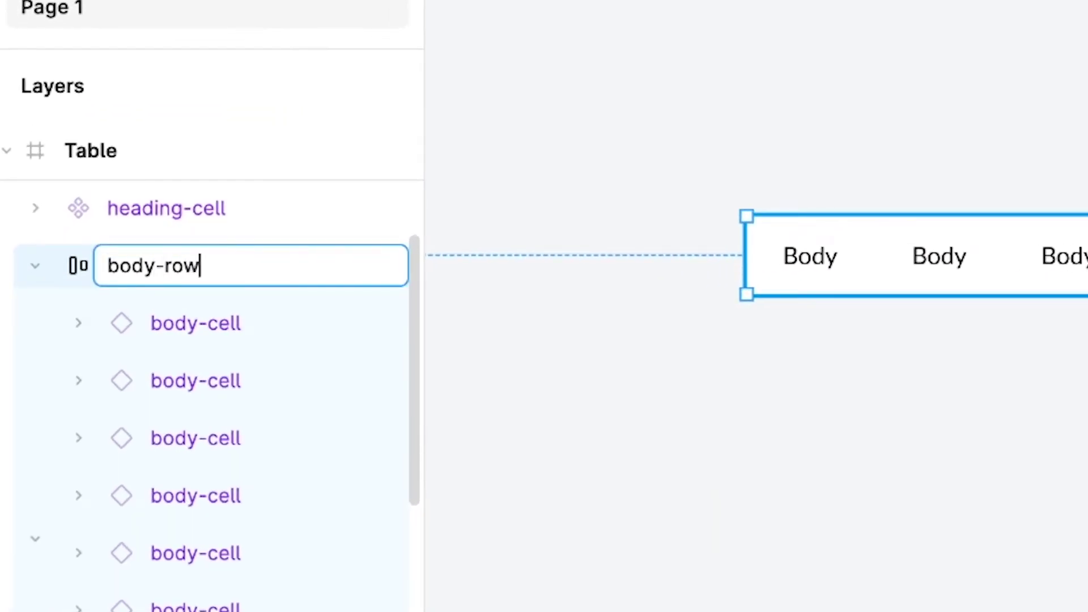
pyautogui.press('Return')
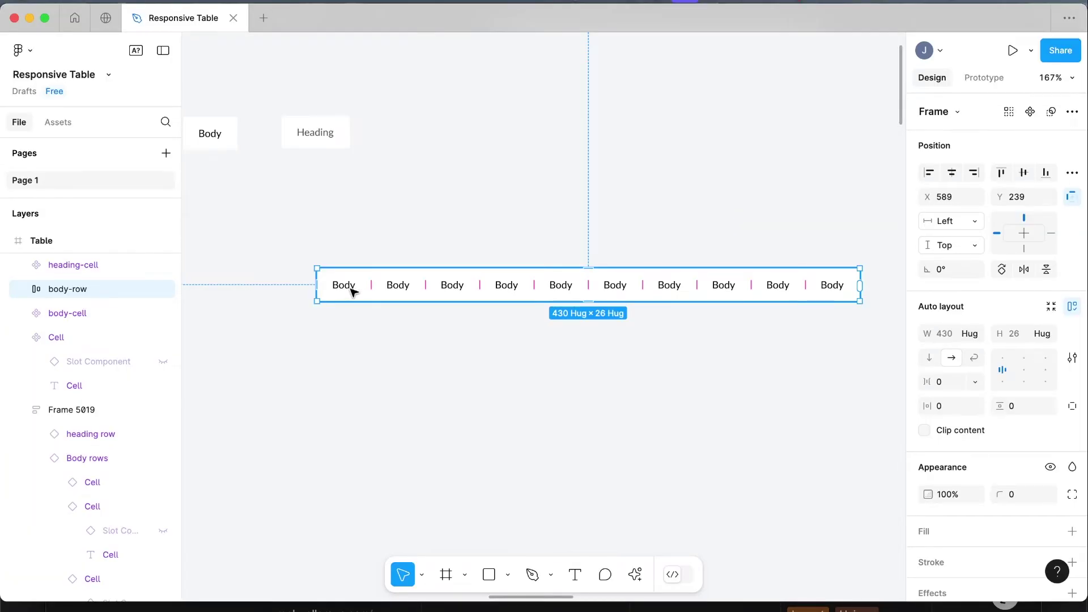
# - Set all ten body-cells to Fill container for both width and height
pyautogui.click(351, 291)
pyautogui.keyDown('shift'); pyautogui.click(413, 294); pyautogui.keyUp('shift')
pyautogui.keyDown('shift'); pyautogui.click(453, 292); pyautogui.keyUp('shift')
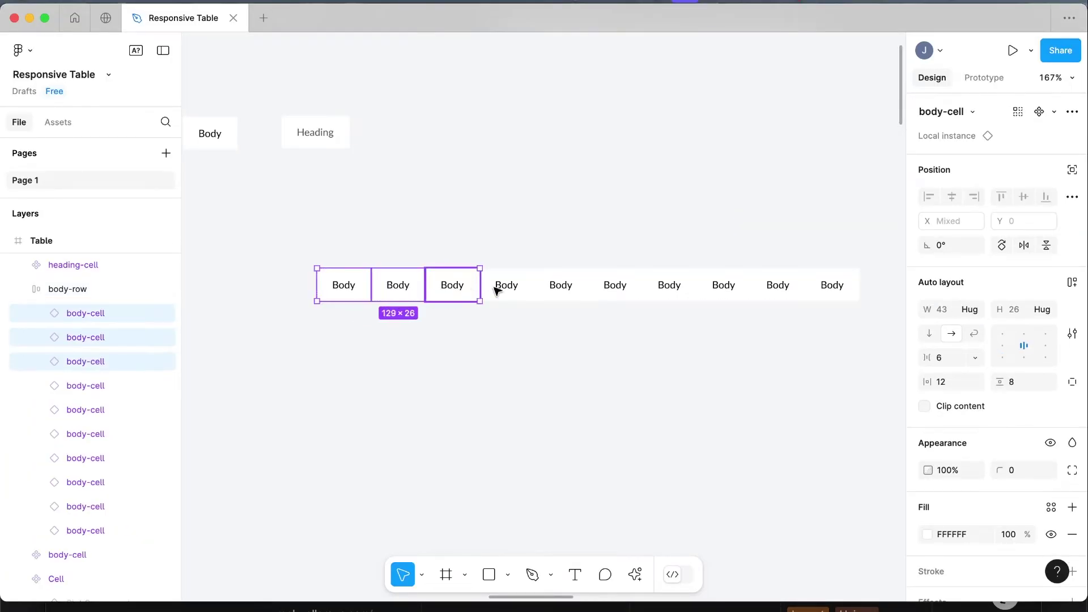
pyautogui.keyDown('shift'); pyautogui.click(506, 285); pyautogui.keyUp('shift')
pyautogui.keyDown('shift'); pyautogui.click(561, 285); pyautogui.keyUp('shift')
pyautogui.keyDown('shift'); pyautogui.click(615, 284); pyautogui.keyUp('shift')
pyautogui.keyDown('shift'); pyautogui.click(669, 285); pyautogui.keyUp('shift')
pyautogui.keyDown('shift'); pyautogui.click(724, 285); pyautogui.keyUp('shift')
pyautogui.keyDown('shift'); pyautogui.click(778, 285); pyautogui.keyUp('shift')
pyautogui.keyDown('shift'); pyautogui.click(831, 285); pyautogui.keyUp('shift')
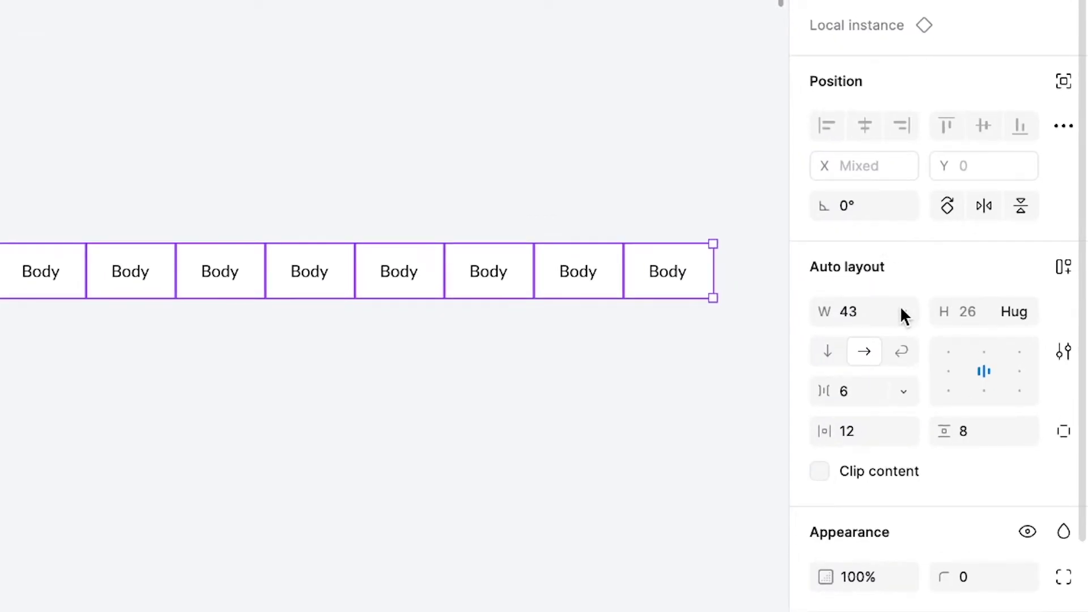
pyautogui.click(904, 315)
pyautogui.click(886, 344)
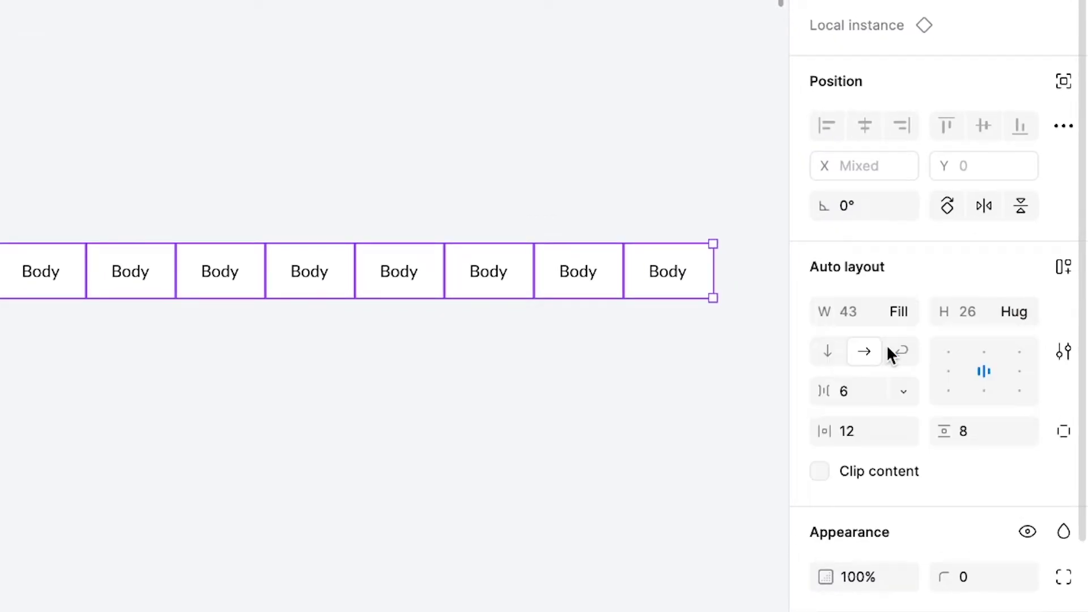
pyautogui.click(1021, 312)
pyautogui.click(999, 335)
# - Resize body-row to 408 wide and make it a component
pyautogui.click(483, 206)
pyautogui.click(487, 272)
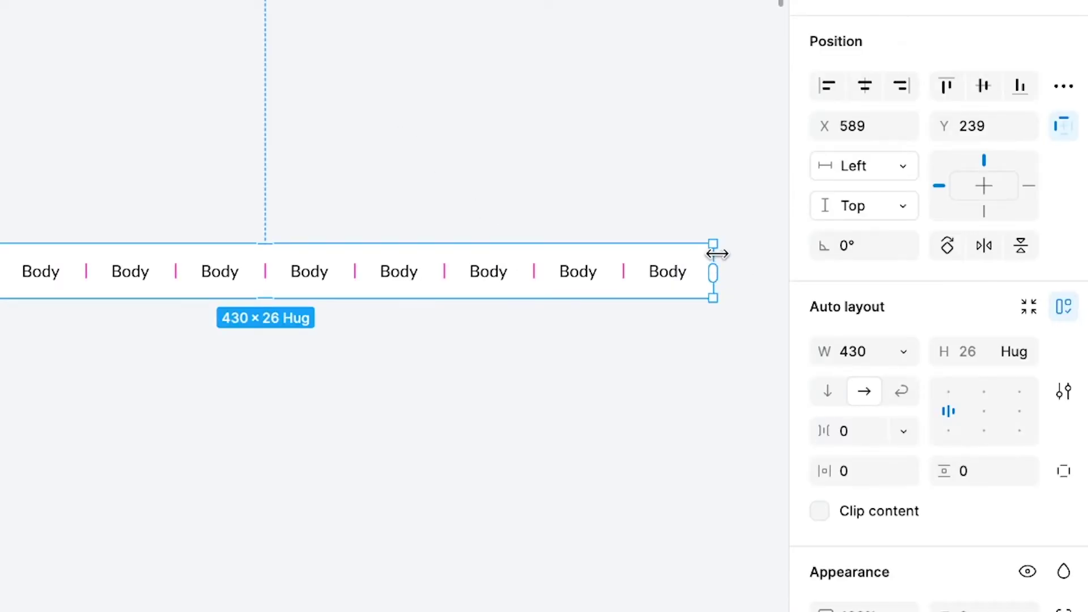
pyautogui.moveTo(709, 267); pyautogui.dragTo(559, 255)
pyautogui.moveTo(766, 275); pyautogui.dragTo(838, 276)
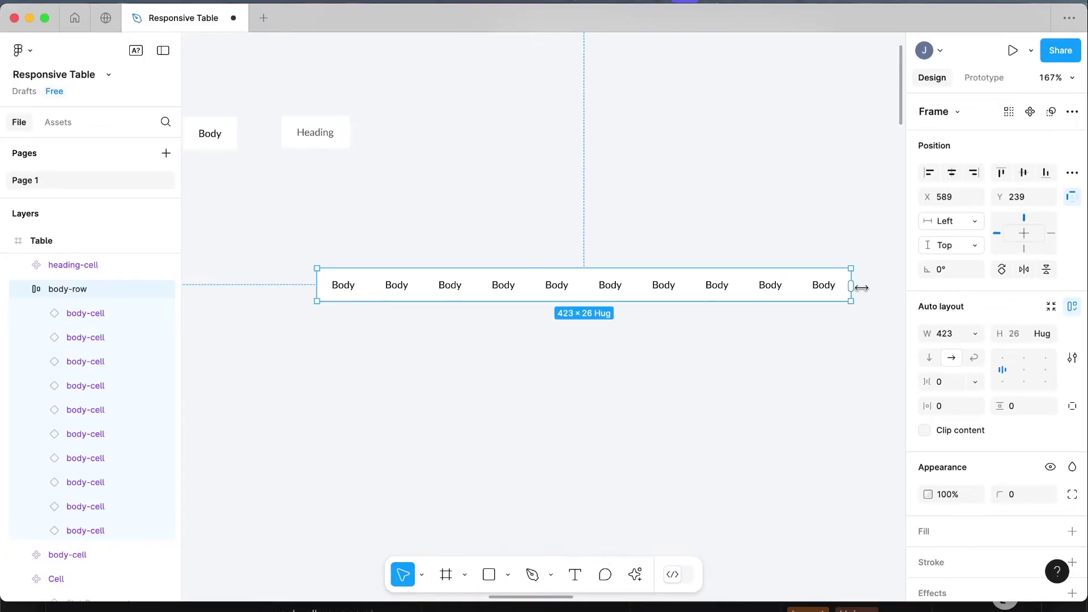
pyautogui.click(1030, 112)
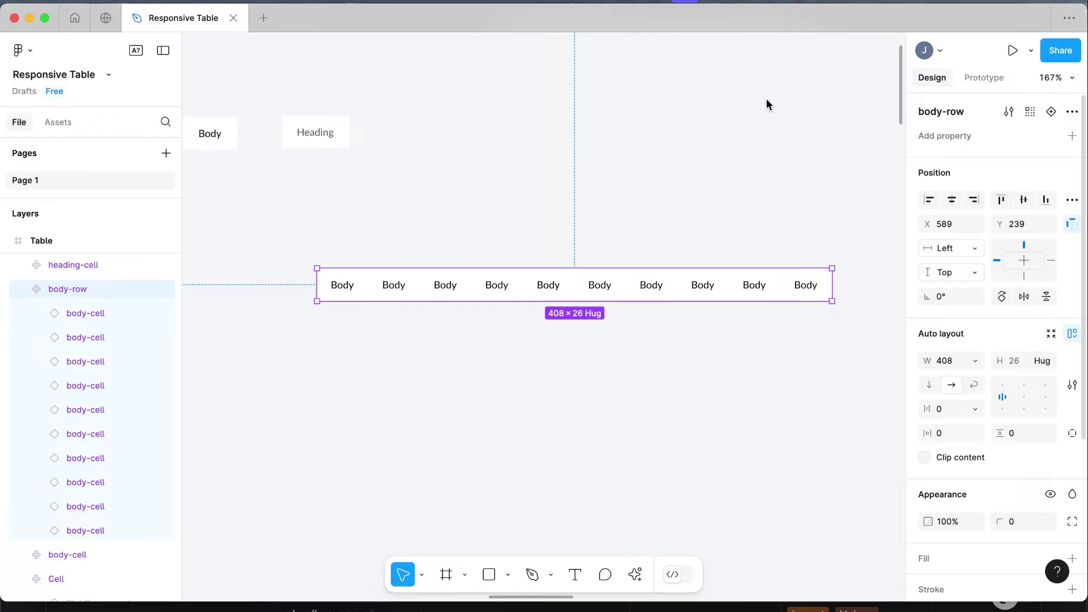
# - Copy the Heading cell, wrap the cells in auto layout, and duplicate them to ten
pyautogui.click(18, 289)
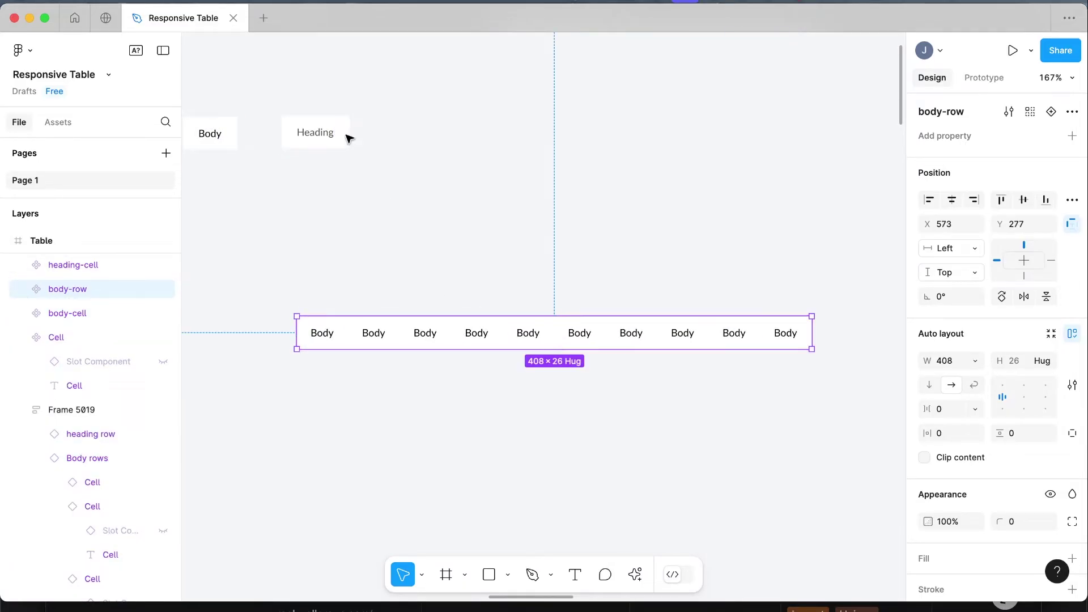
pyautogui.click(316, 135)
pyautogui.moveTo(315, 132); pyautogui.dragTo(385, 262)
pyautogui.keyDown('shift'); pyautogui.click(318, 264); pyautogui.keyUp('shift')
pyautogui.hotkey('shift', 'a')
pyautogui.click(386, 264)
pyautogui.press('super+d')
pyautogui.press('super+d')
pyautogui.press('super+d')
pyautogui.press('super+d')
pyautogui.press('super+d')
pyautogui.press('super+d')
pyautogui.press('super+d')
pyautogui.press('super+d')
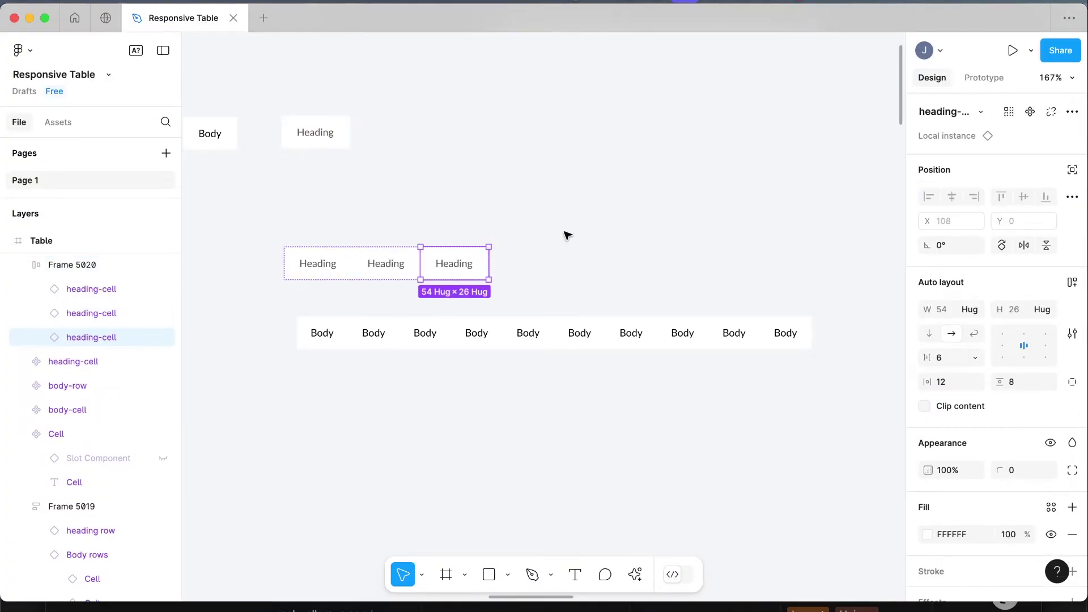
pyautogui.hscroll(3, 544, 227)
pyautogui.click(532, 214)
pyautogui.scroll(-3, 385, 238)
# - Set all ten heading cells to Fill container for both width and height
pyautogui.click(261, 257)
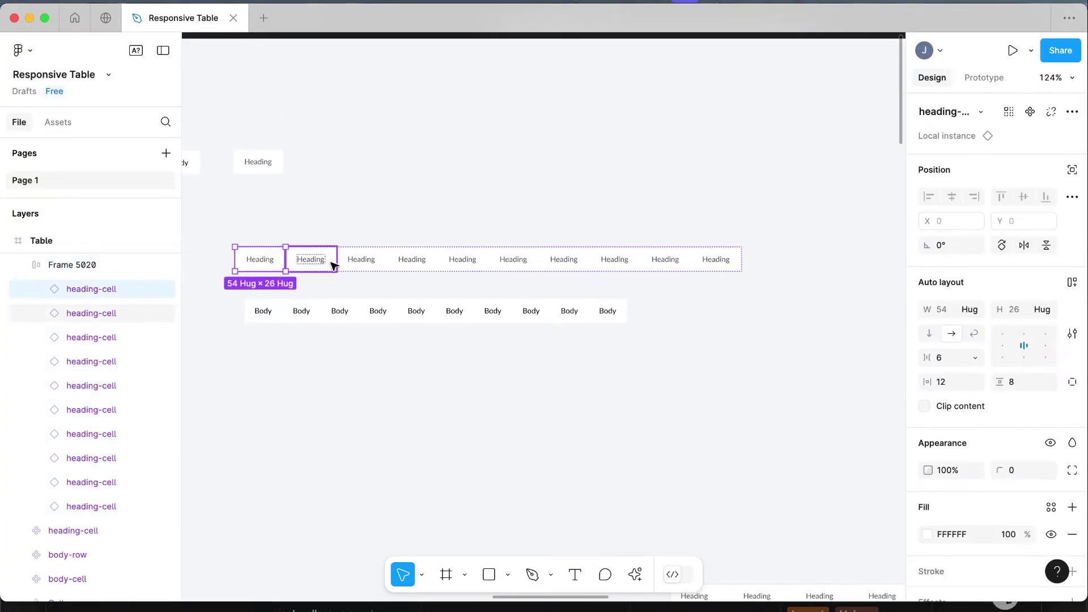
pyautogui.keyDown('shift'); pyautogui.click(309, 258); pyautogui.keyUp('shift')
pyautogui.keyDown('shift'); pyautogui.click(360, 258); pyautogui.keyUp('shift')
pyautogui.keyDown('shift'); pyautogui.click(411, 259); pyautogui.keyUp('shift')
pyautogui.keyDown('shift'); pyautogui.click(482, 259); pyautogui.keyUp('shift')
pyautogui.hscroll(-3, 484, 260)
pyautogui.hscroll(1, 484, 259)
pyautogui.keyDown('shift'); pyautogui.click(684, 253); pyautogui.keyUp('shift')
pyautogui.keyDown('shift'); pyautogui.click(734, 253); pyautogui.keyUp('shift')
pyautogui.keyDown('shift'); pyautogui.click(785, 253); pyautogui.keyUp('shift')
pyautogui.keyDown('shift'); pyautogui.click(836, 254); pyautogui.keyUp('shift')
pyautogui.click(969, 309)
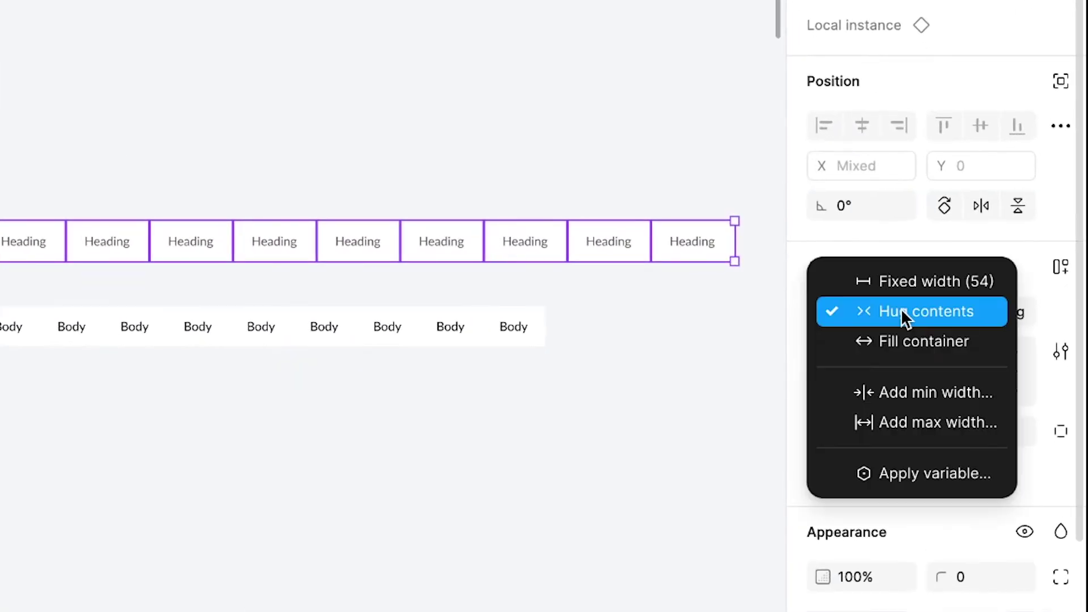
pyautogui.click(975, 327)
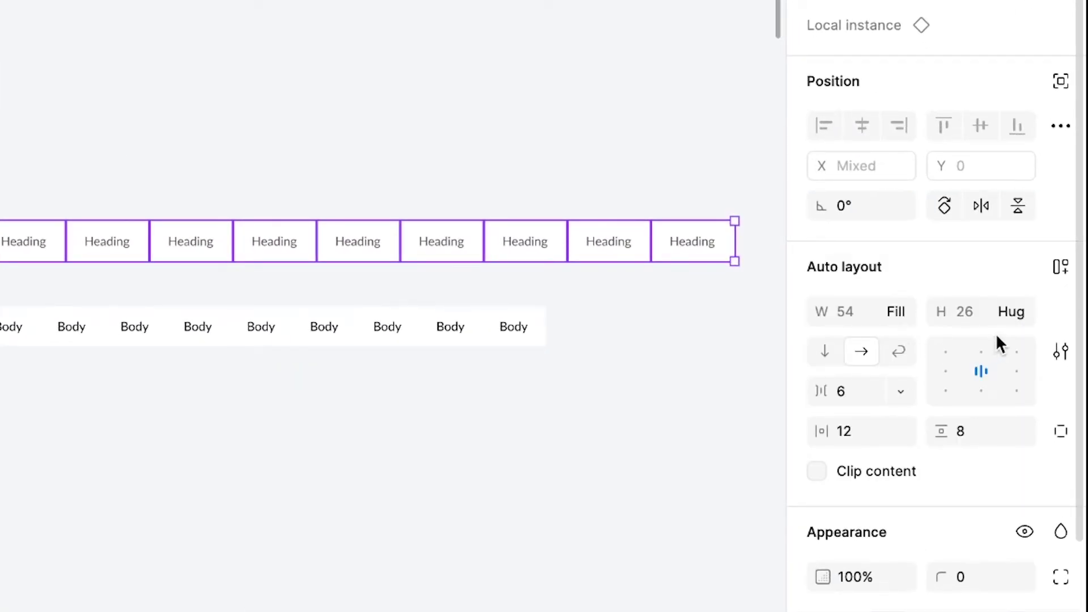
pyautogui.click(1020, 308)
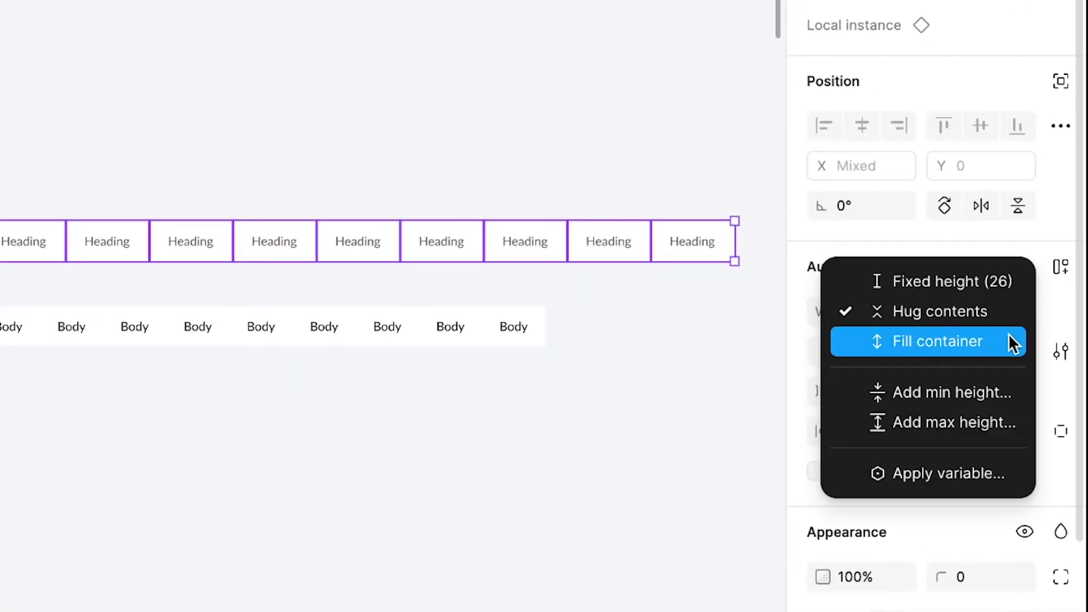
pyautogui.click(1010, 342)
pyautogui.click(195, 138)
# - Widen the body row to 540 to match the heading row
pyautogui.click(46, 245)
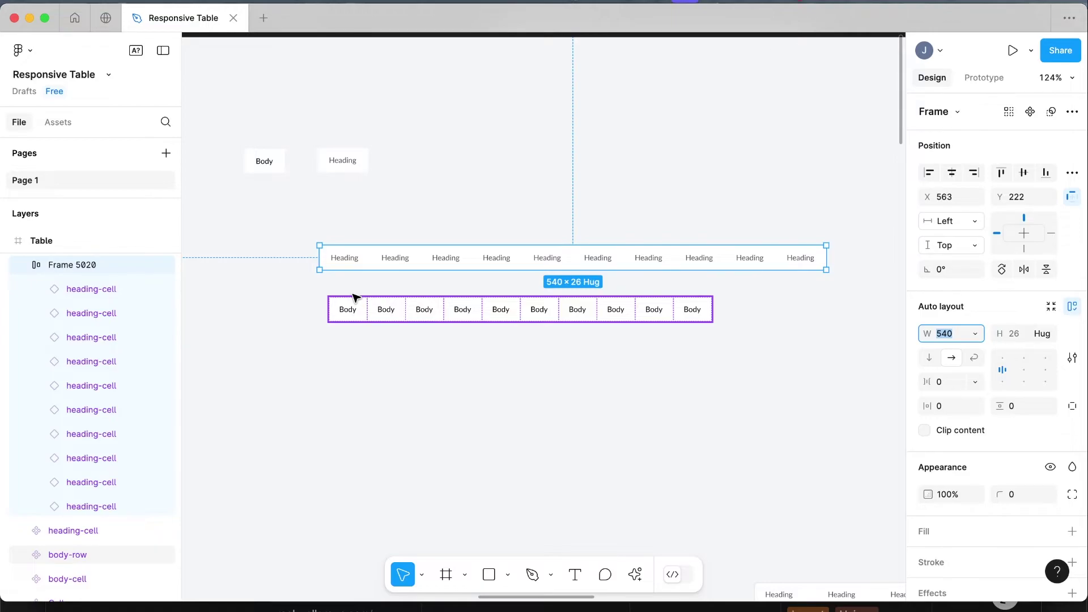
pyautogui.click(423, 311)
pyautogui.click(943, 360)
pyautogui.write('540')
pyautogui.press('Return')
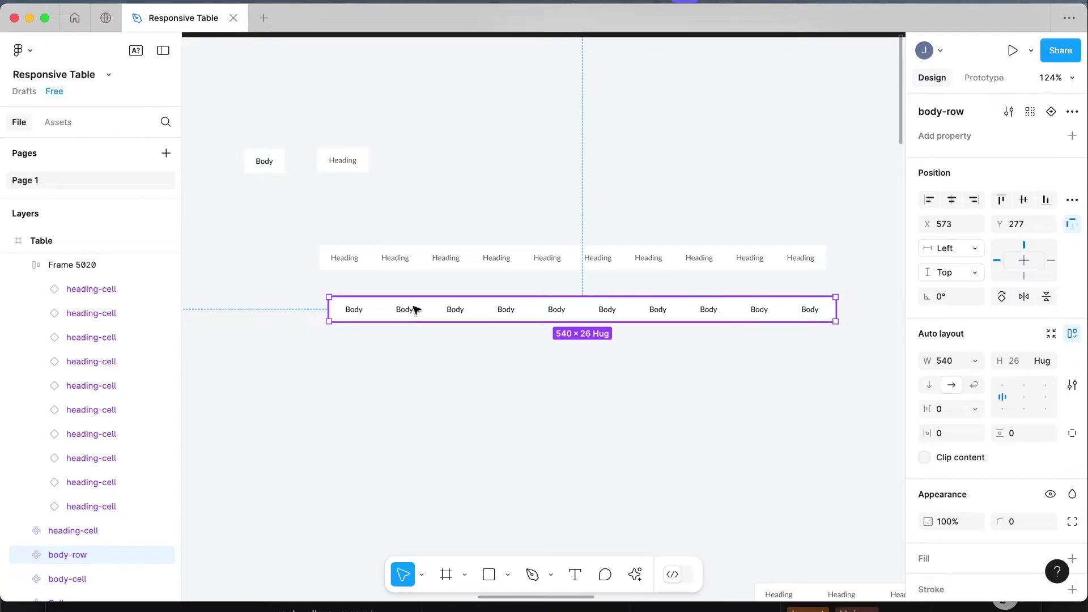
pyautogui.click(442, 389)
# - Make the heading row a component named 'heading-row'
pyautogui.scroll(3, 442, 388)
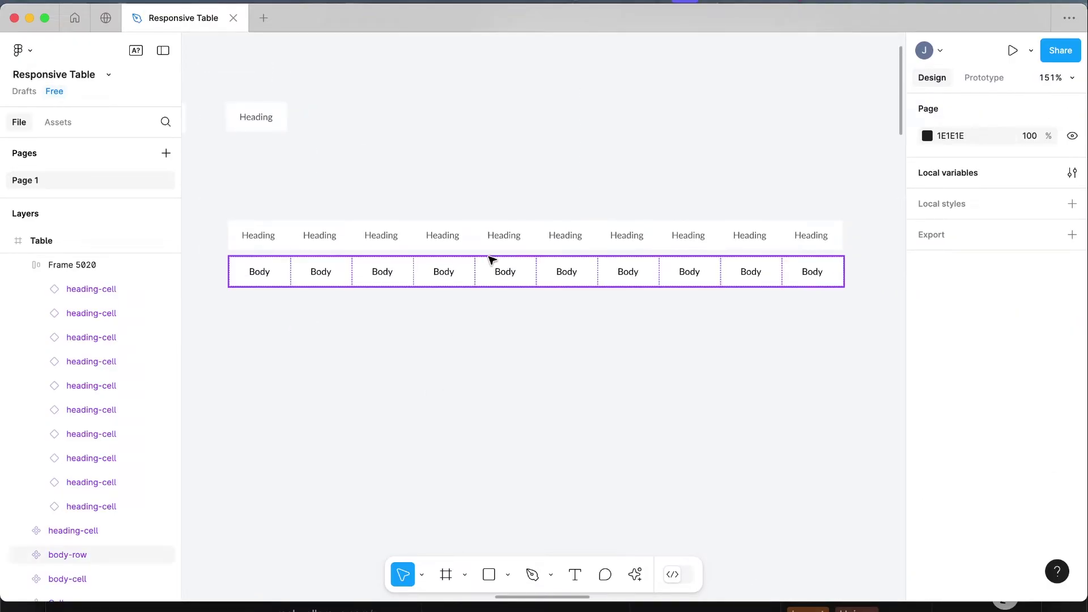
pyautogui.click(458, 240)
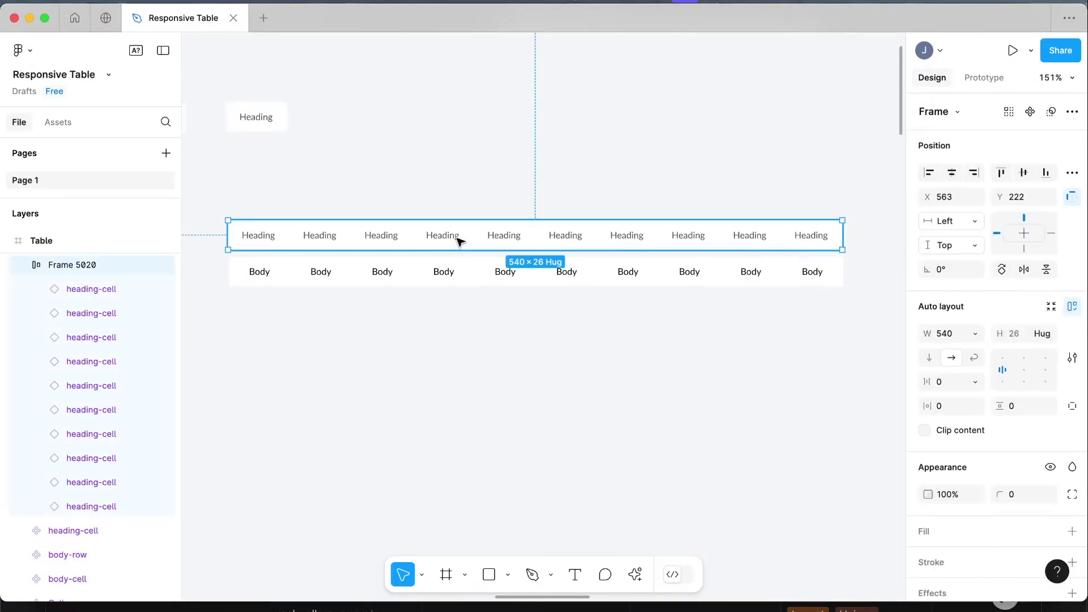
pyautogui.click(1030, 112)
pyautogui.doubleClick(83, 266)
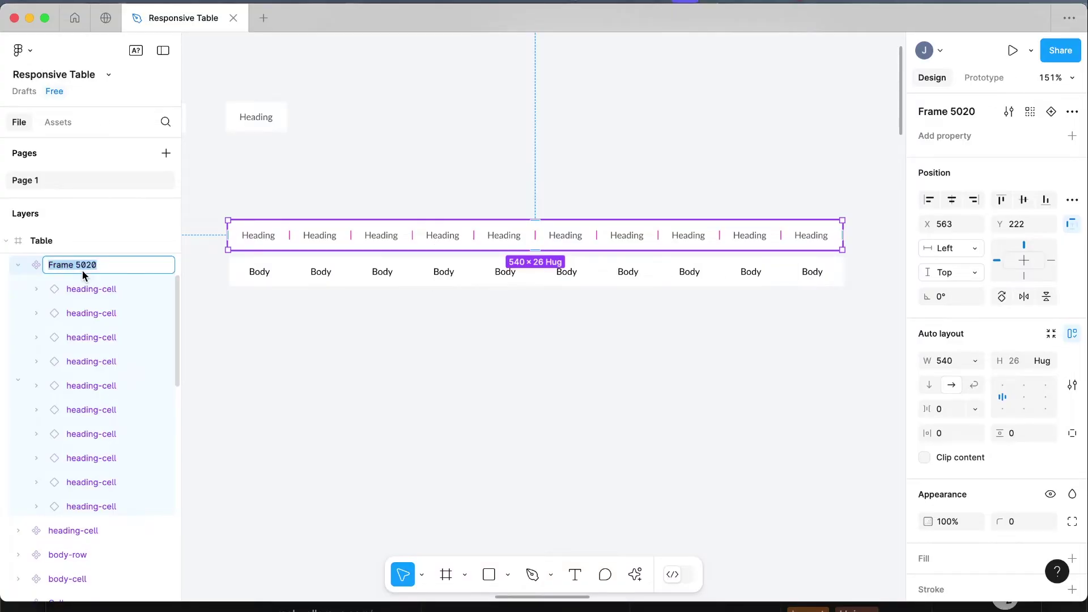
pyautogui.write('heading-row')
pyautogui.press('Return')
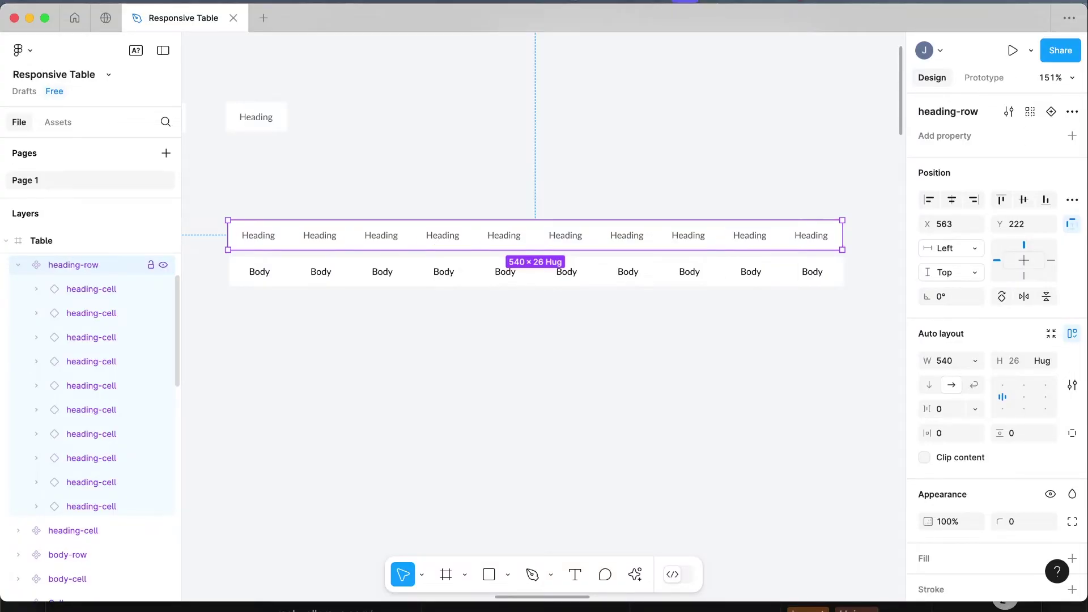
# - Move the heading row up beside the standalone Heading cell
pyautogui.keyDown('shift'); pyautogui.click(338, 271); pyautogui.keyUp('shift')
pyautogui.hscroll(-5, 452, 226)
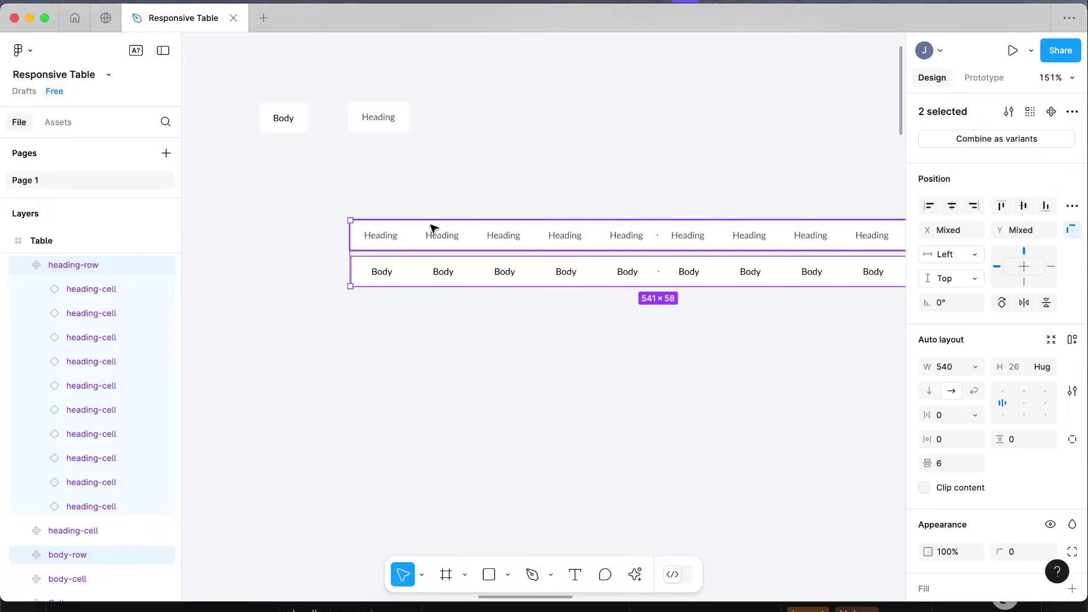
pyautogui.scroll(-2, 432, 230)
pyautogui.click(425, 114)
pyautogui.moveTo(380, 184); pyautogui.dragTo(417, 100)
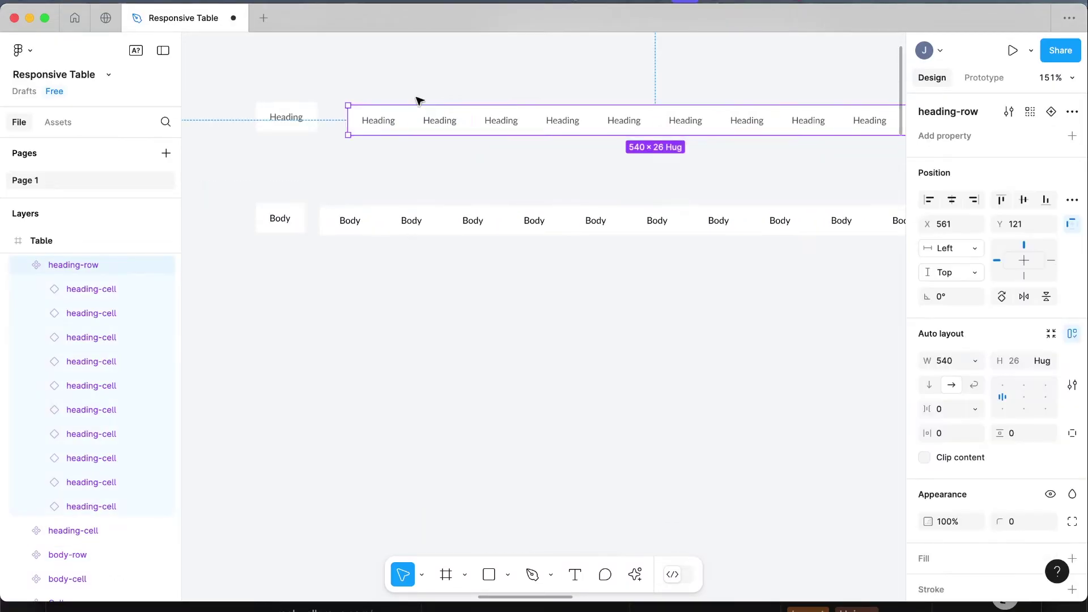
pyautogui.click(418, 101)
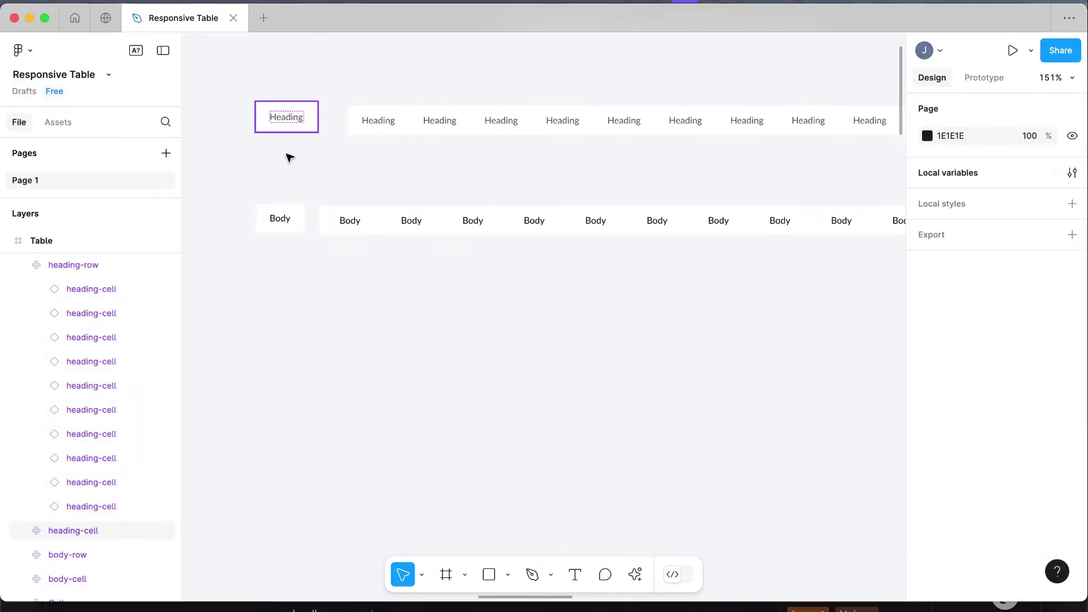
# - Duplicate the heading row and body row together below the originals
pyautogui.click(413, 220)
pyautogui.keyDown('shift'); pyautogui.click(499, 130); pyautogui.keyUp('shift')
pyautogui.scroll(-3, 500, 130)
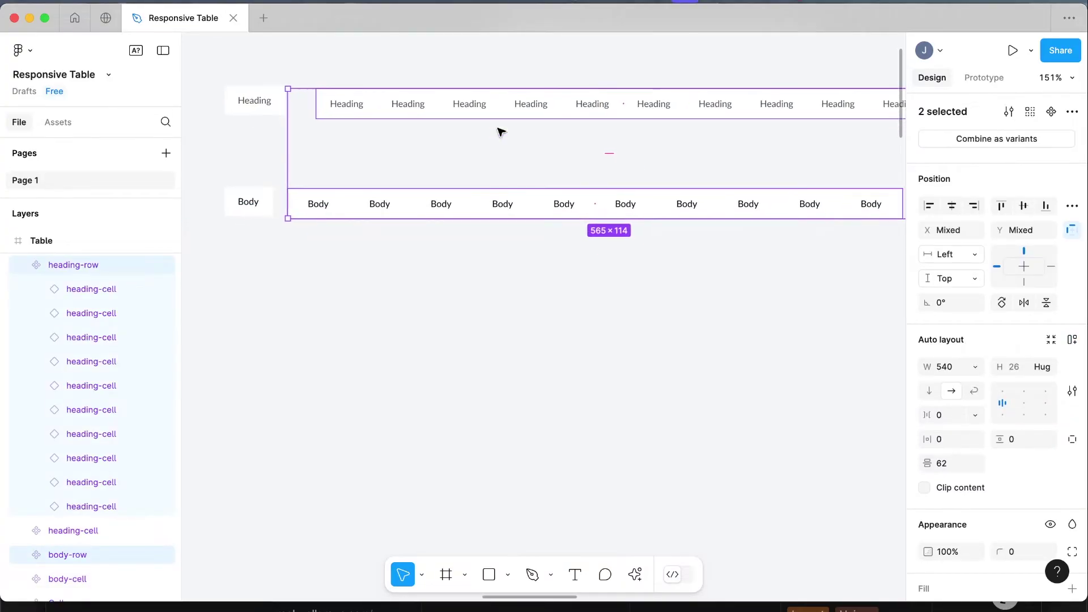
pyautogui.moveTo(483, 143); pyautogui.dragTo(517, 357)
pyautogui.click(517, 313)
# - Stack the copied rows in a vertical auto-layout frame with 0 gap
pyautogui.click(481, 335)
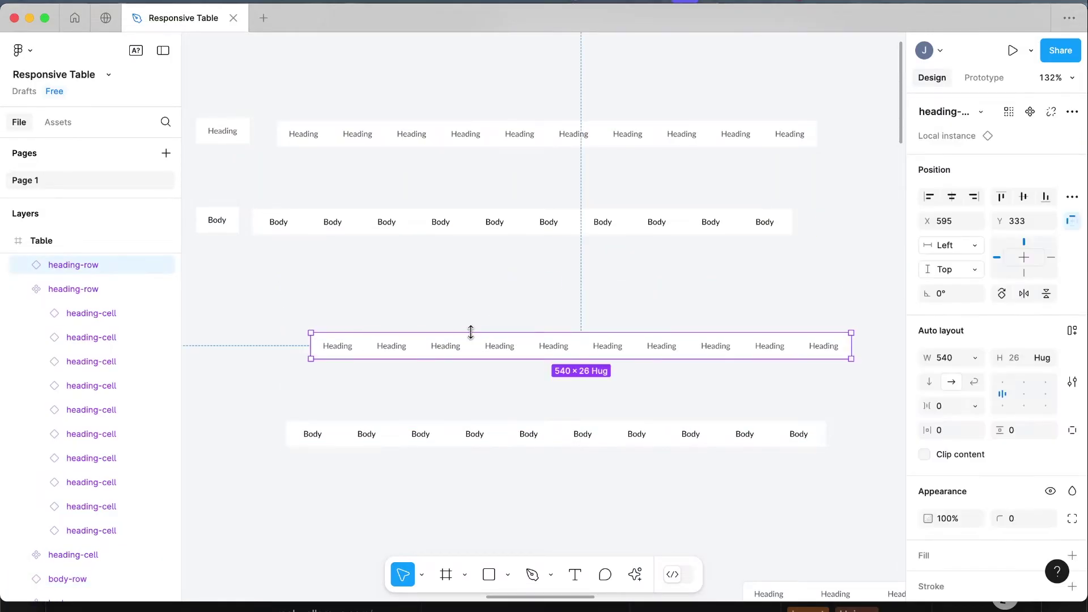
pyautogui.keyDown('shift'); pyautogui.click(365, 435); pyautogui.keyUp('shift')
pyautogui.hotkey('shift', 'a')
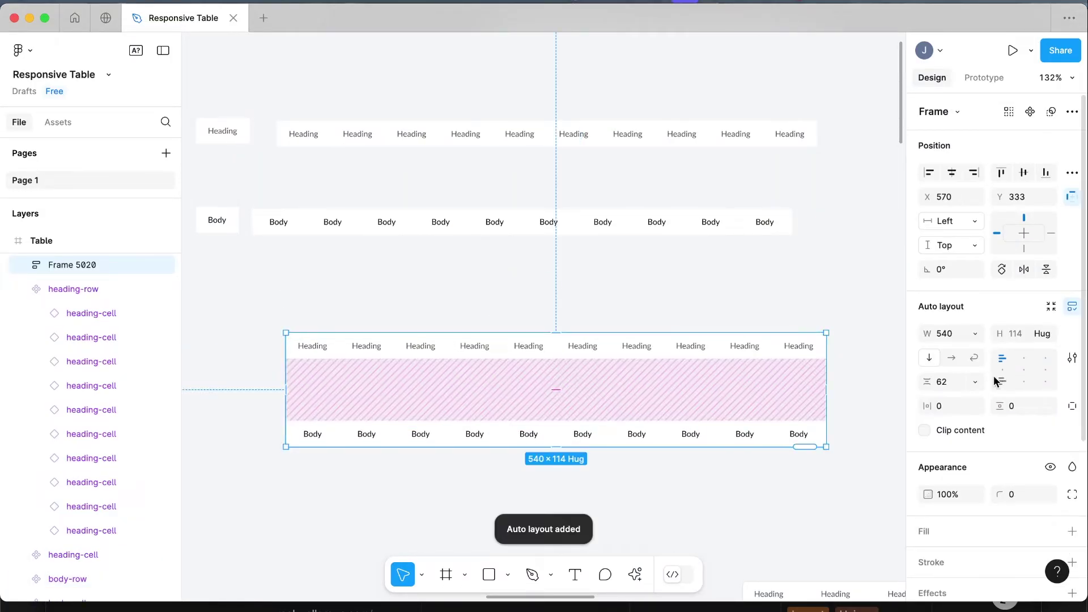
pyautogui.click(945, 382)
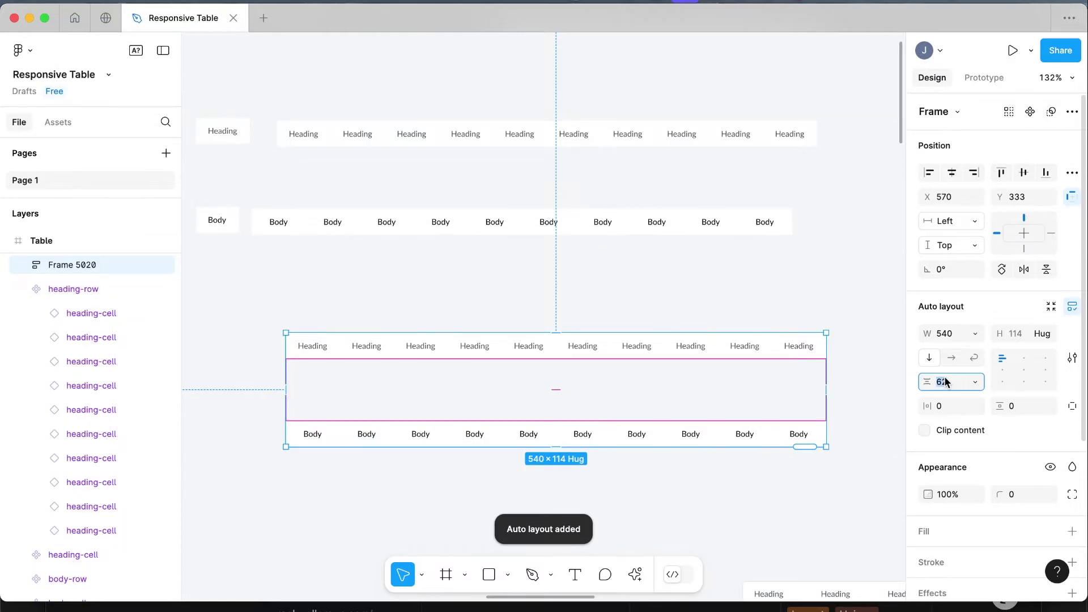
pyautogui.write('0')
pyautogui.press('Return')
pyautogui.click(580, 276)
# - Duplicate the body row inside the table until there are six body rows
pyautogui.scroll(-2, 580, 276)
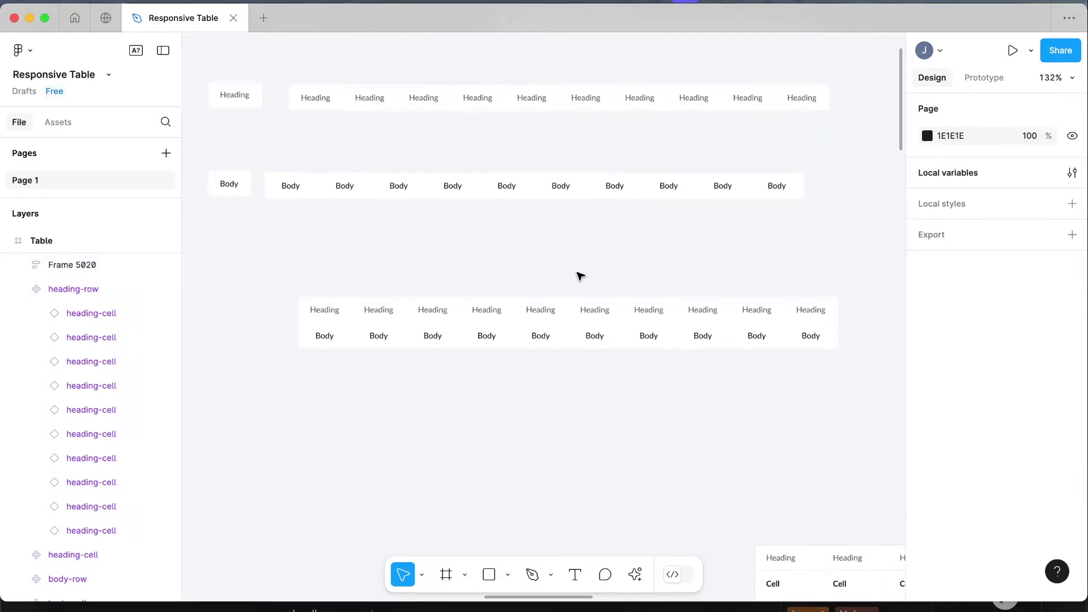
pyautogui.scroll(-1, 581, 276)
pyautogui.moveTo(413, 311); pyautogui.dragTo(341, 276)
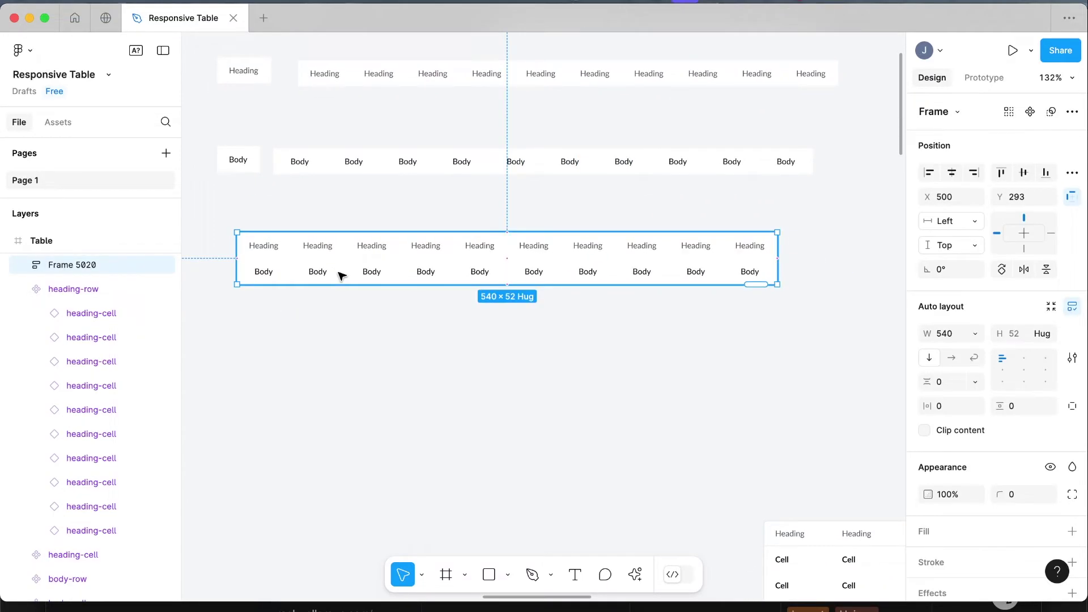
pyautogui.click(341, 276)
pyautogui.scroll(-2, 341, 276)
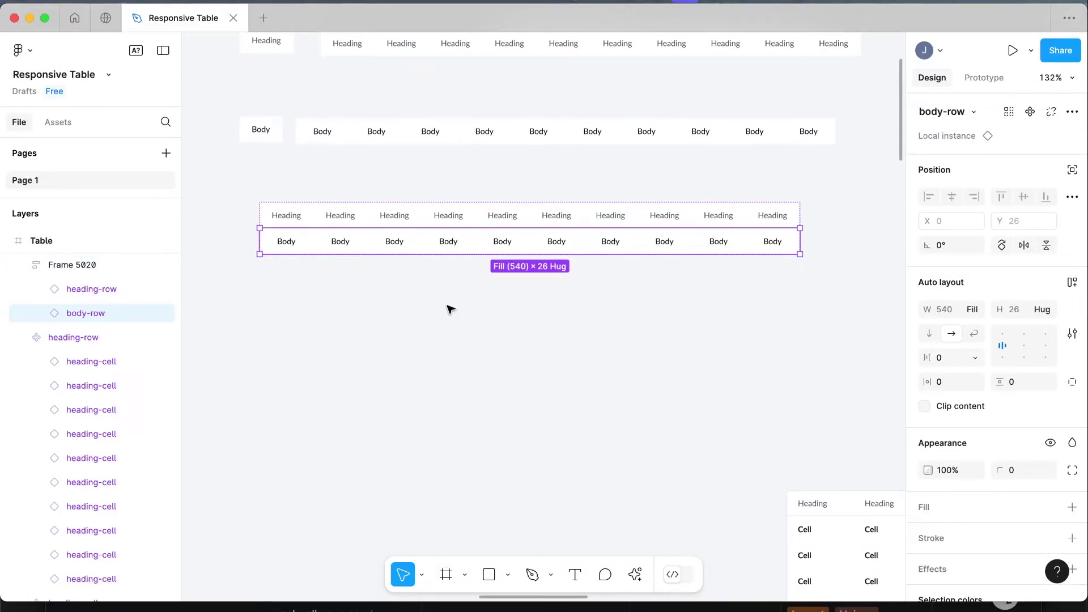
pyautogui.hotkey('ctrl', 'd')
pyautogui.hotkey('ctrl', 'd')
pyautogui.hotkey('ctrl', 'd')
pyautogui.hotkey('ctrl', 'd')
pyautogui.hotkey('ctrl', 'd')
pyautogui.scroll(-2, 476, 233)
pyautogui.click(476, 232)
# - Resize the table to check the rows reflow, then move it right and down
pyautogui.click(633, 150)
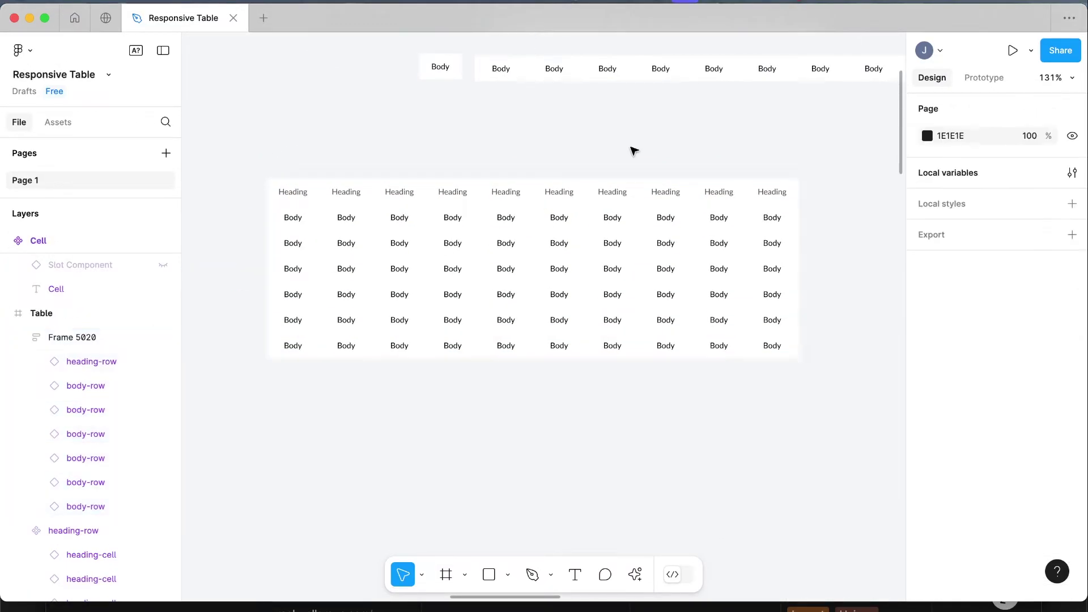
pyautogui.click(729, 299)
pyautogui.moveTo(797, 262); pyautogui.dragTo(814, 286)
pyautogui.click(508, 127)
pyautogui.hscroll(1, 504, 126)
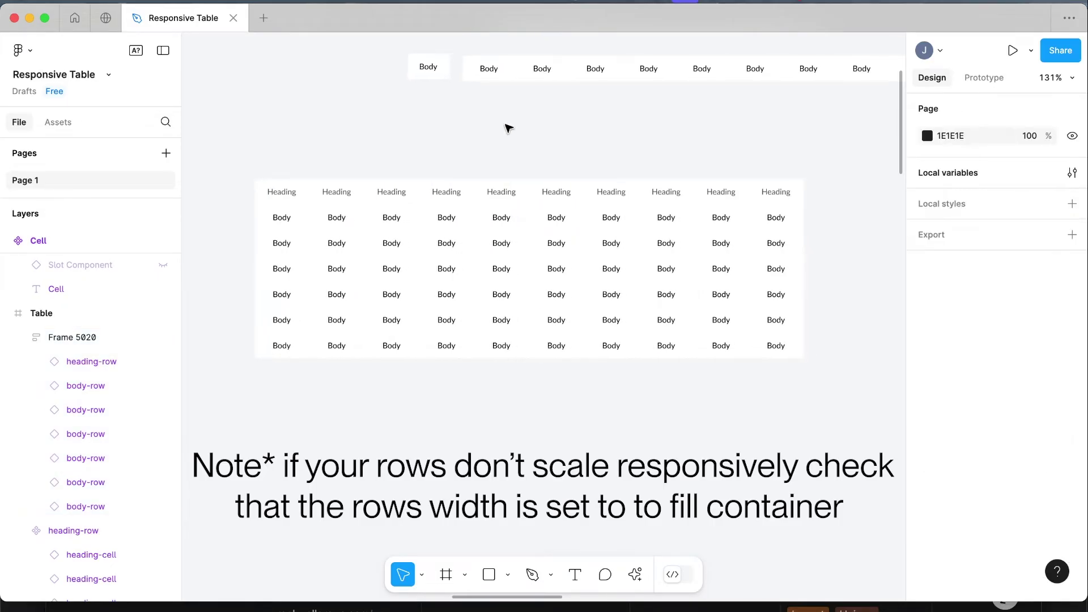
pyautogui.moveTo(488, 216); pyautogui.dragTo(507, 233)
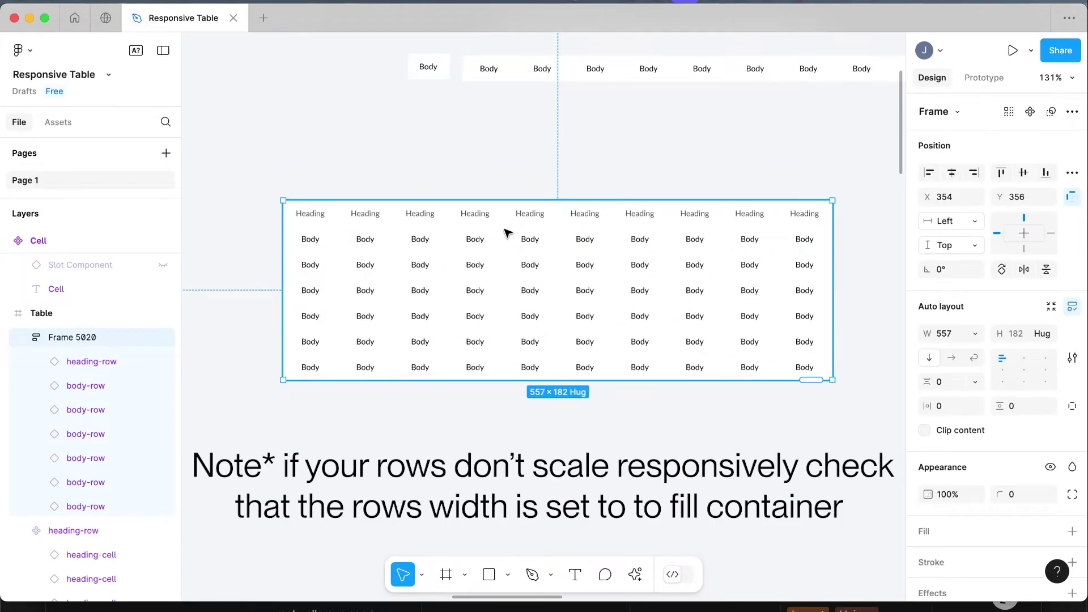
# - Rename the table frame to 'table' and reselect it
pyautogui.doubleClick(91, 337)
pyautogui.write('table')
pyautogui.press('Return')
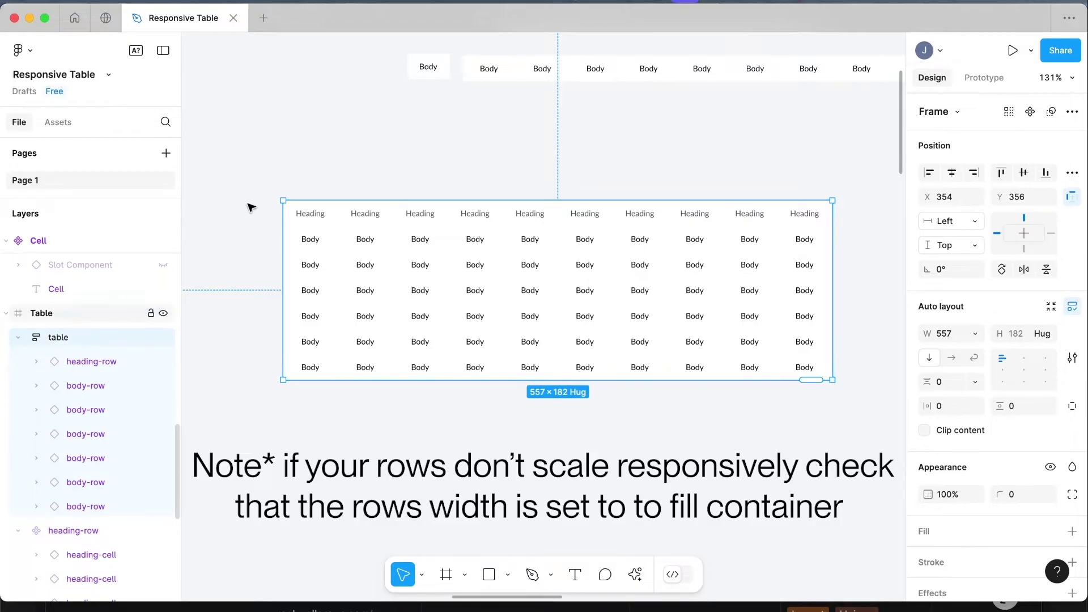
pyautogui.click(417, 146)
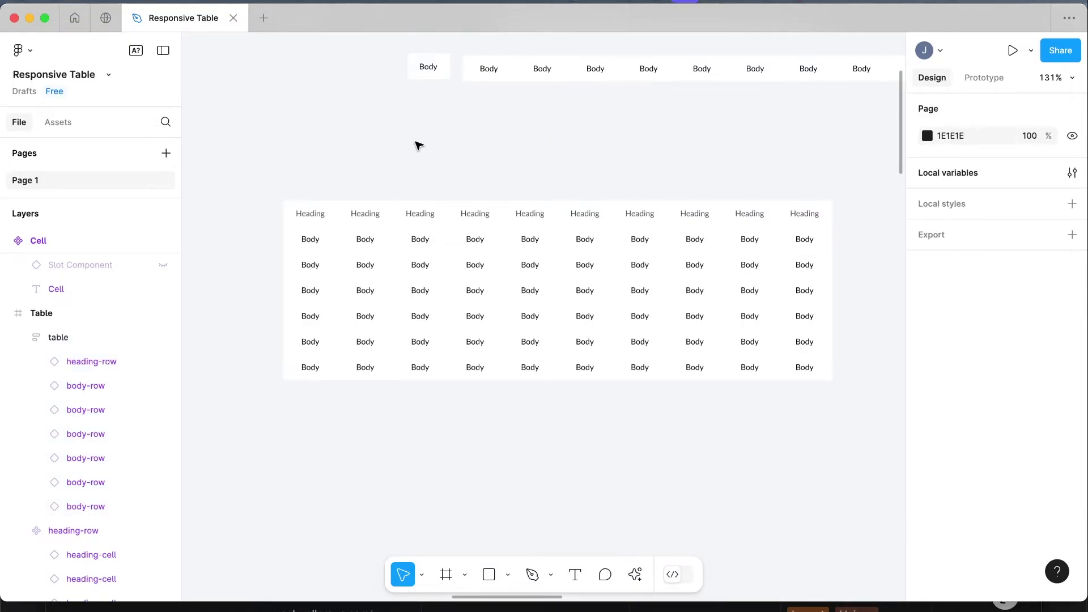
pyautogui.click(359, 222)
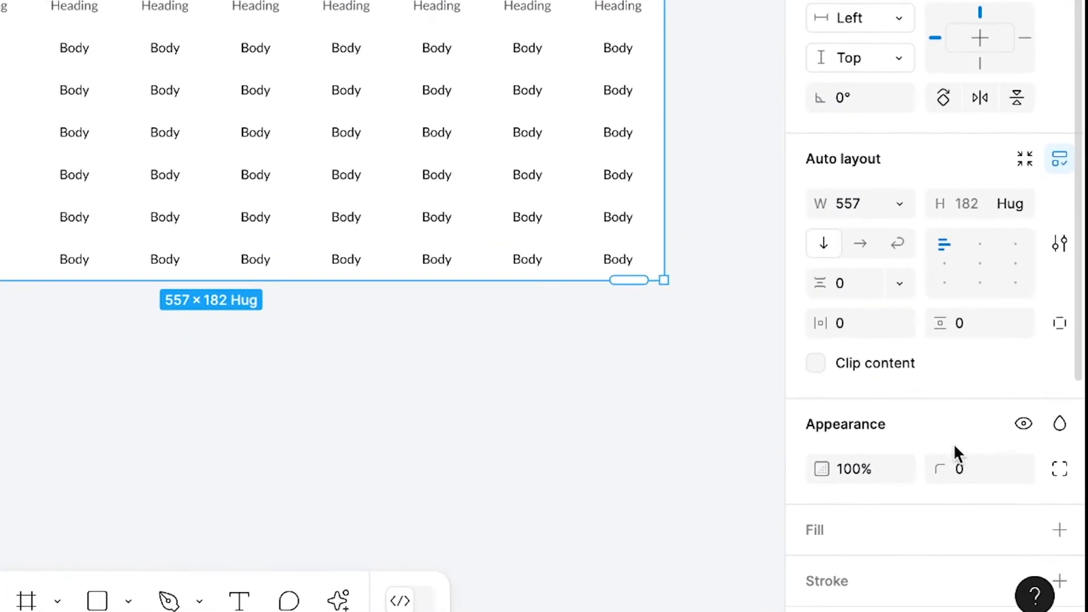
# - Set the table's corner radius and turn on Clip content
pyautogui.click(1012, 492)
pyautogui.write('4')
pyautogui.press('Return')
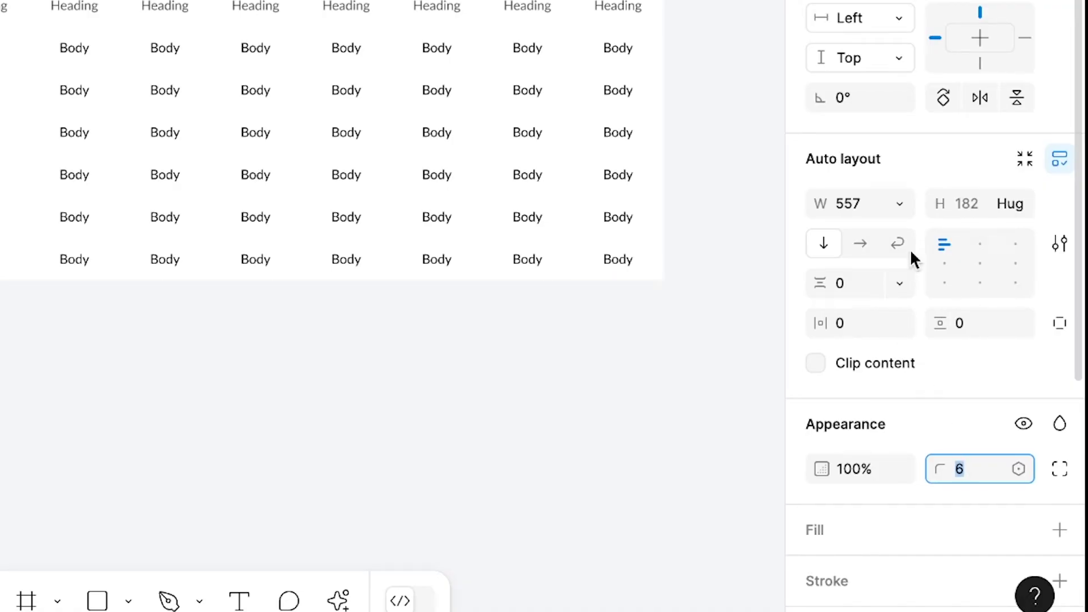
pyautogui.click(853, 363)
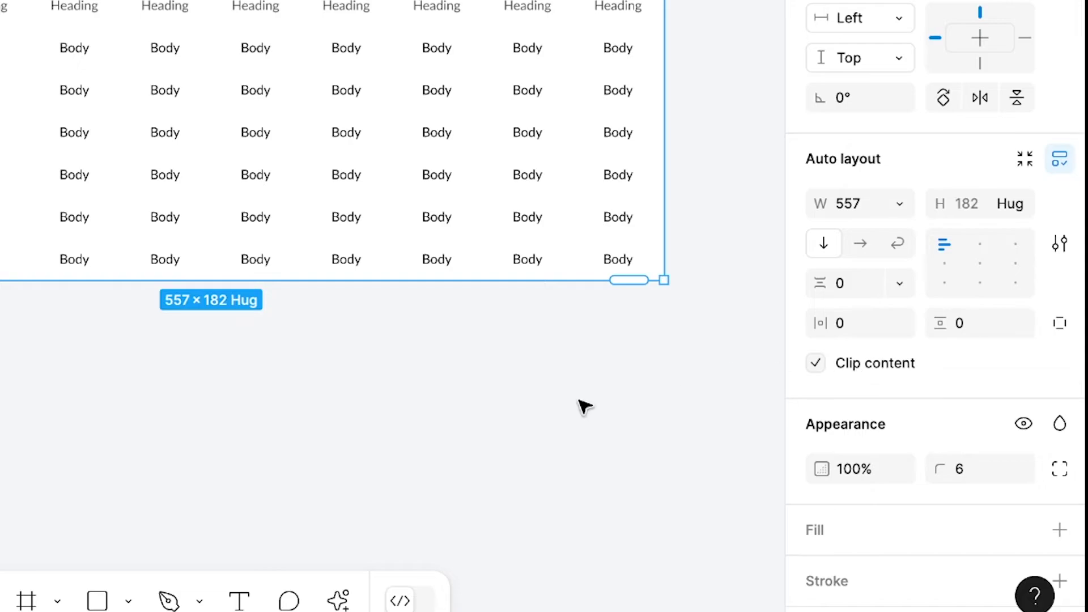
# - Add a 1-pixel inside border to the table in light grey EFEFEF
pyautogui.scroll(-5, 1048, 406)
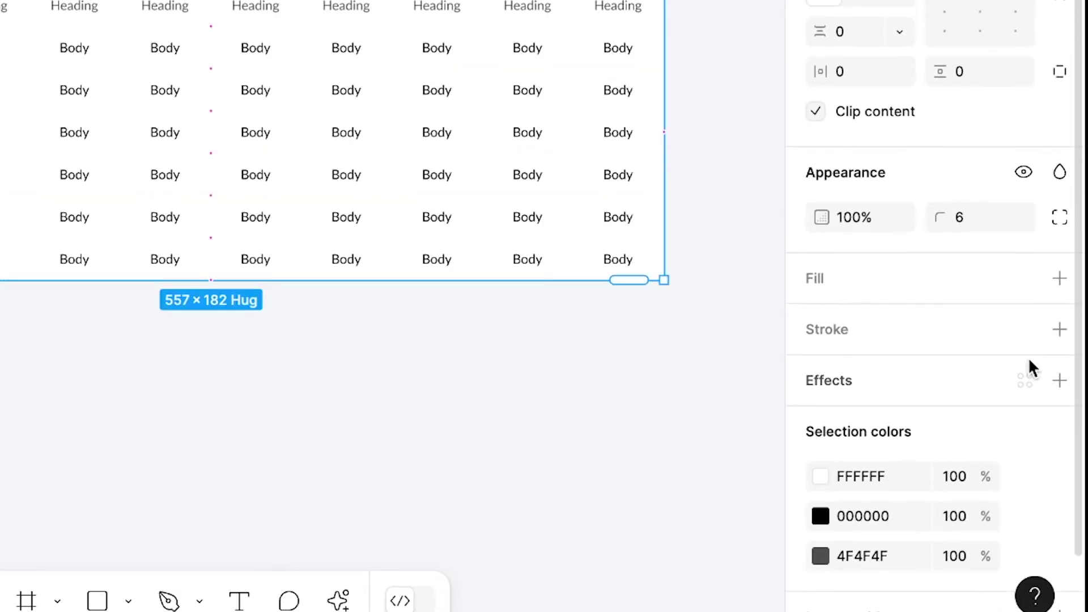
pyautogui.click(1057, 330)
pyautogui.click(820, 374)
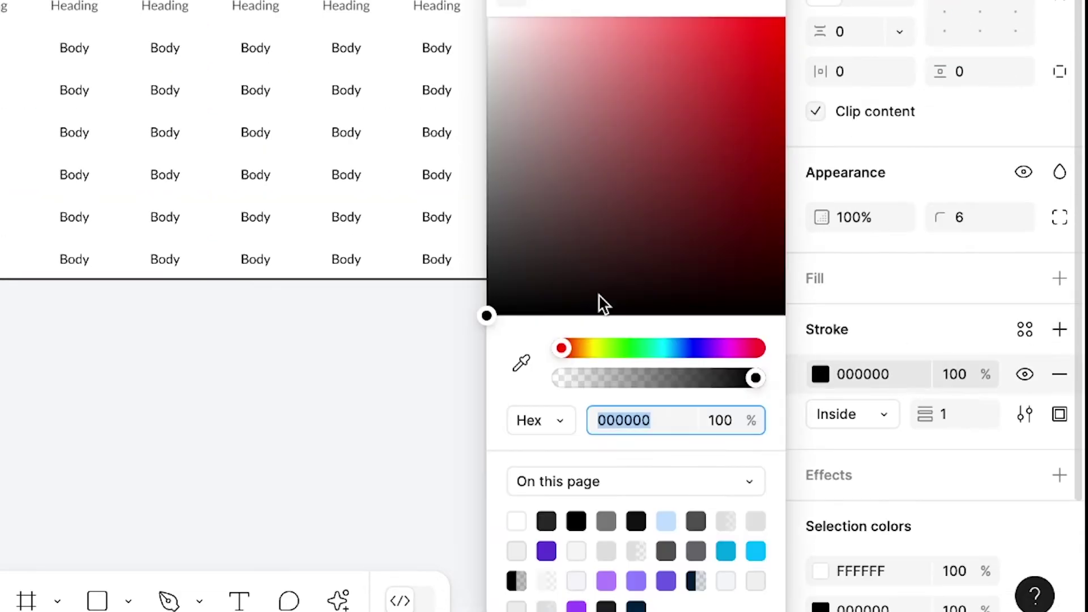
pyautogui.moveTo(600, 301)
pyautogui.mouseDown()
pyautogui.moveTo(539, 219)
pyautogui.moveTo(471, 79)
pyautogui.moveTo(472, 45)
pyautogui.mouseUp()
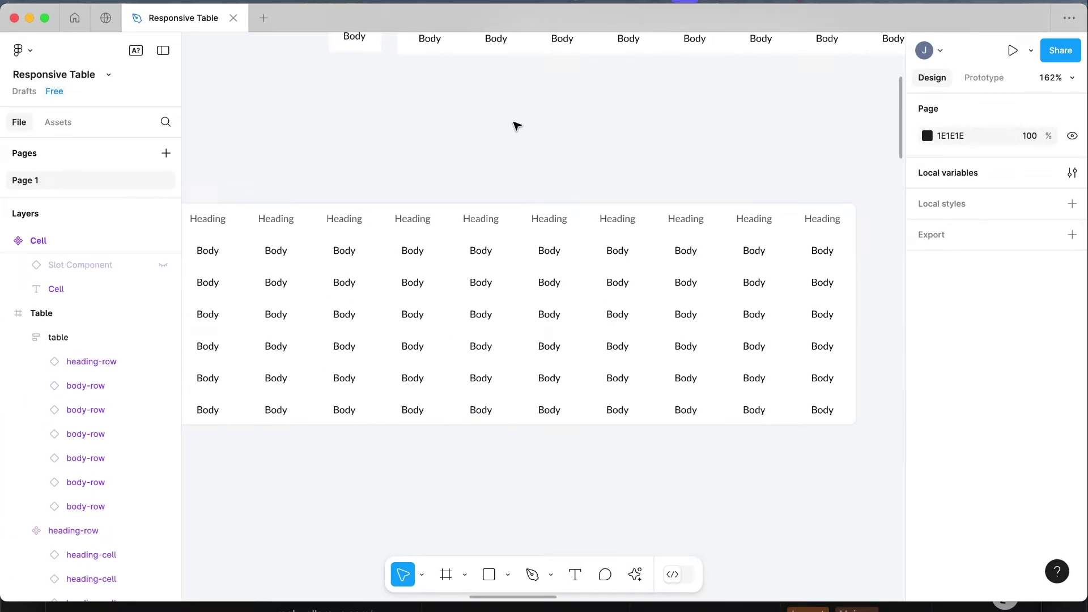
pyautogui.scroll(-2, 517, 126)
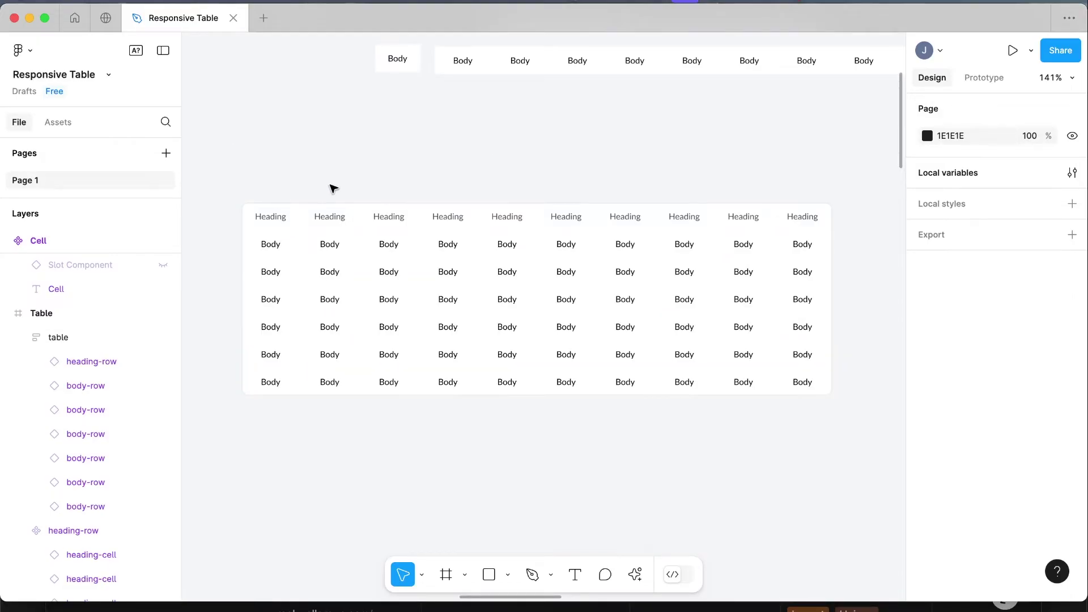
# - Give the heading cell a bottom-only border coloured EEEEEE
pyautogui.scroll(3, 274, 245)
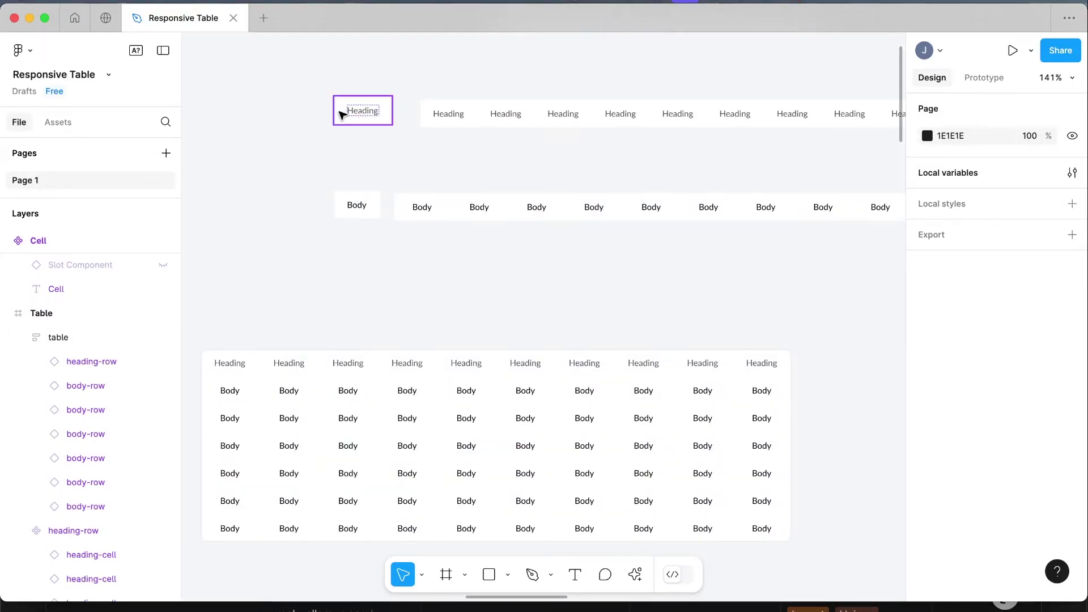
pyautogui.scroll(-1, 339, 112)
pyautogui.click(408, 80)
pyautogui.scroll(-5, 1011, 489)
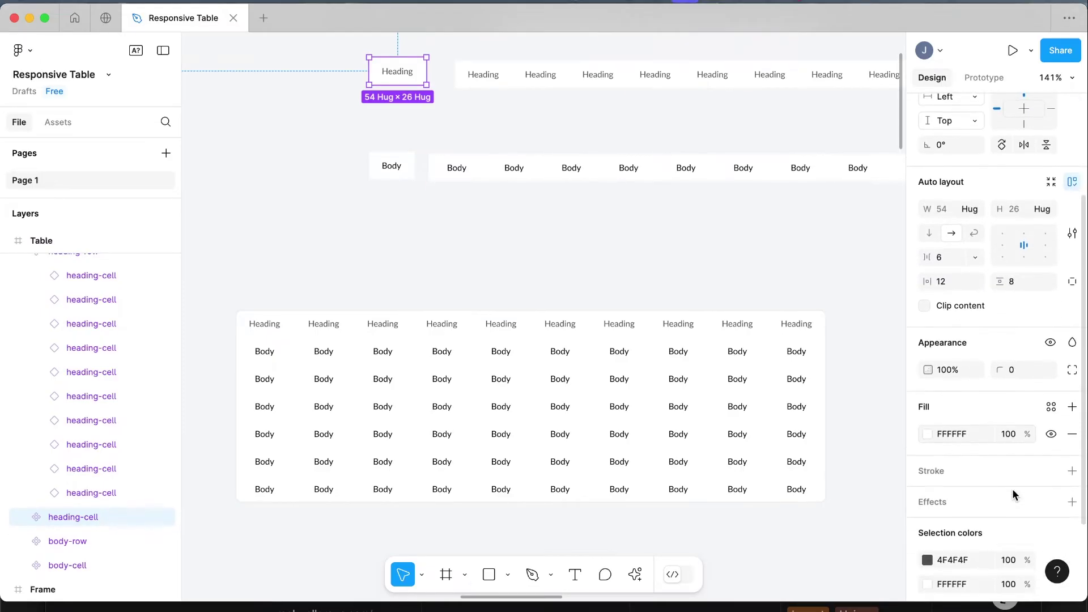
pyautogui.click(1071, 461)
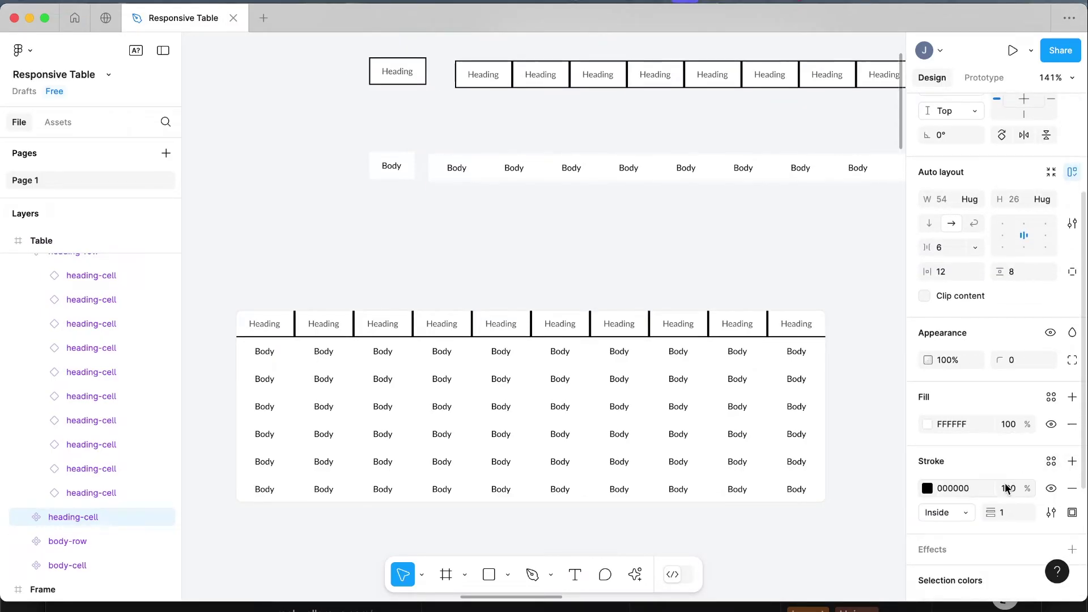
pyautogui.click(1051, 512)
pyautogui.click(1020, 513)
pyautogui.click(958, 488)
pyautogui.write('EEEEEE')
pyautogui.press('Return')
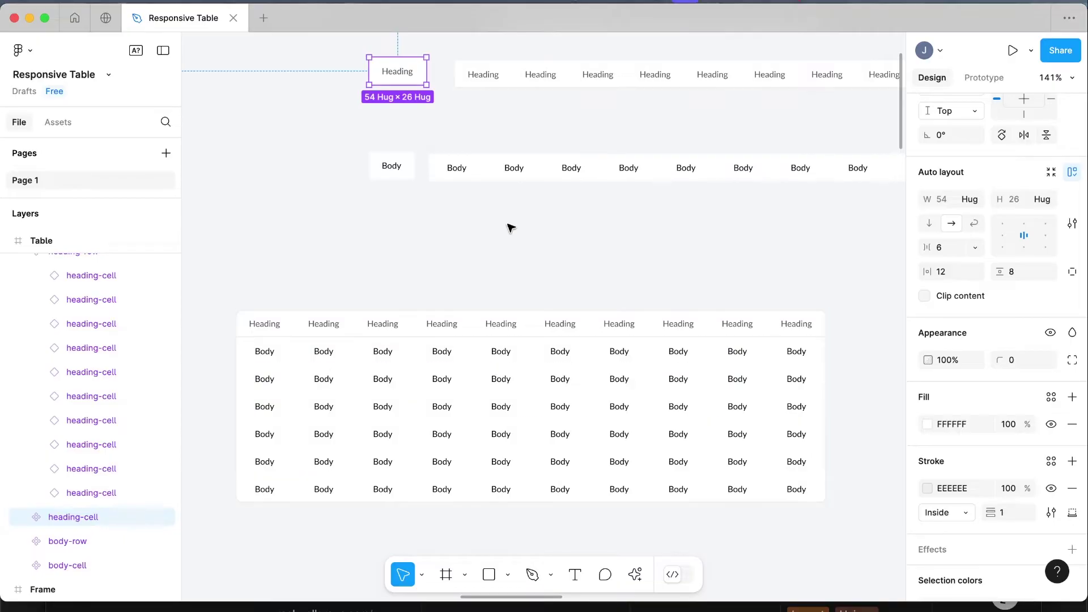
# - Left-align the content of the body cell and heading cell components
pyautogui.click(510, 227)
pyautogui.scroll(-3, 508, 226)
pyautogui.scroll(2, 435, 187)
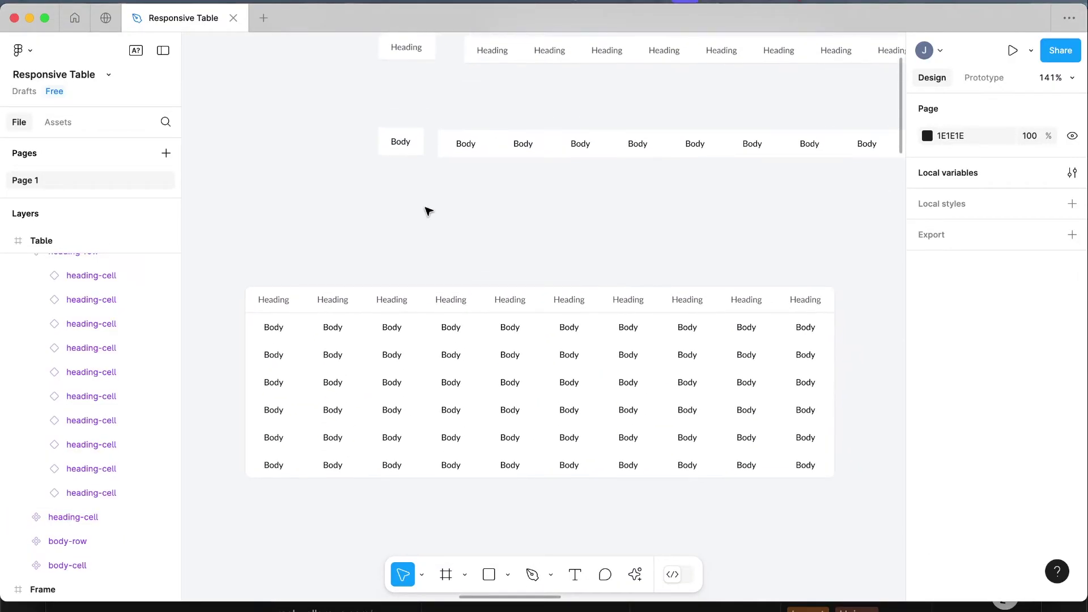
pyautogui.scroll(1, 358, 296)
pyautogui.scroll(1, 319, 299)
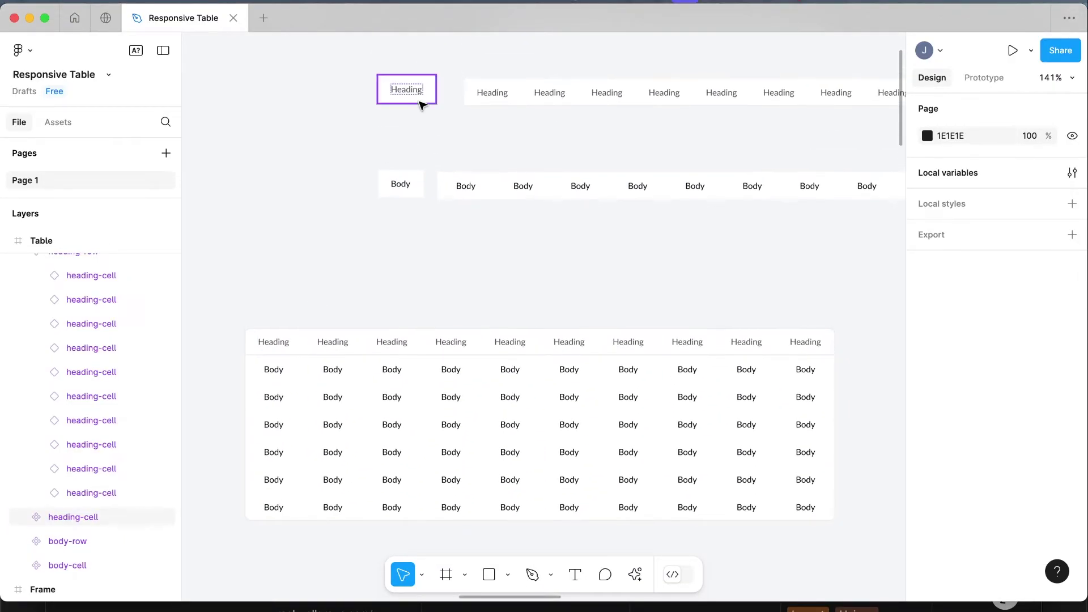
pyautogui.click(410, 195)
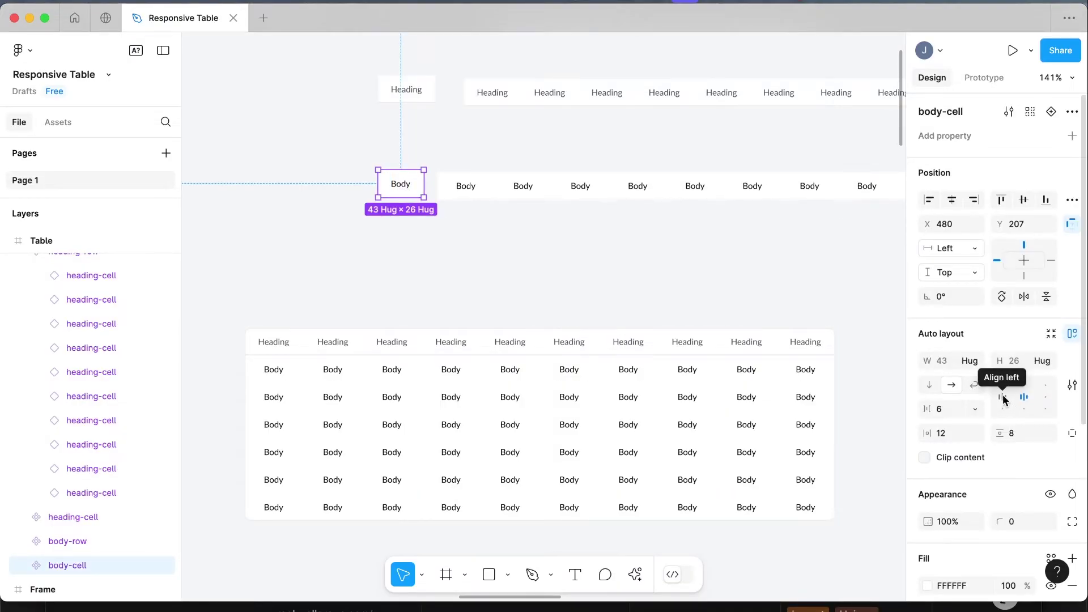
pyautogui.click(1002, 398)
pyautogui.click(413, 90)
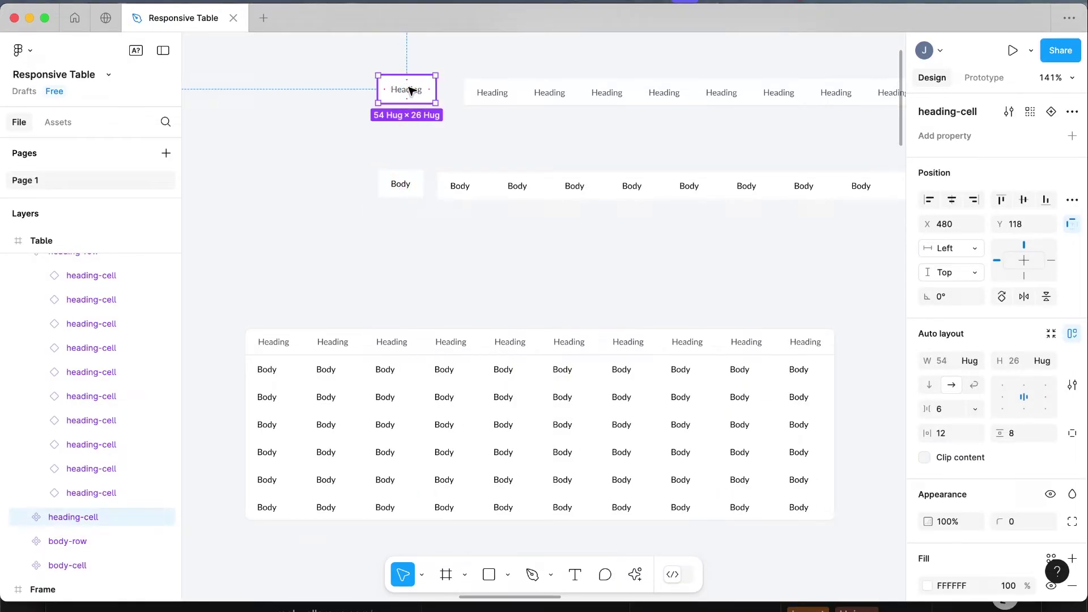
pyautogui.click(1003, 397)
# - Select the Table frame
pyautogui.click(444, 239)
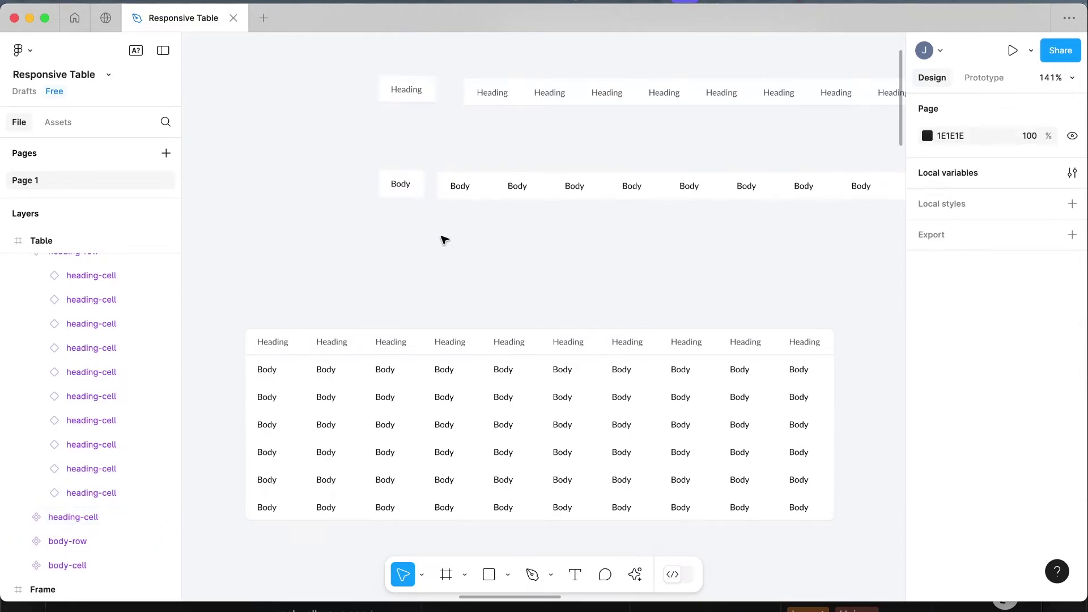
pyautogui.scroll(-2, 444, 239)
pyautogui.click(429, 382)
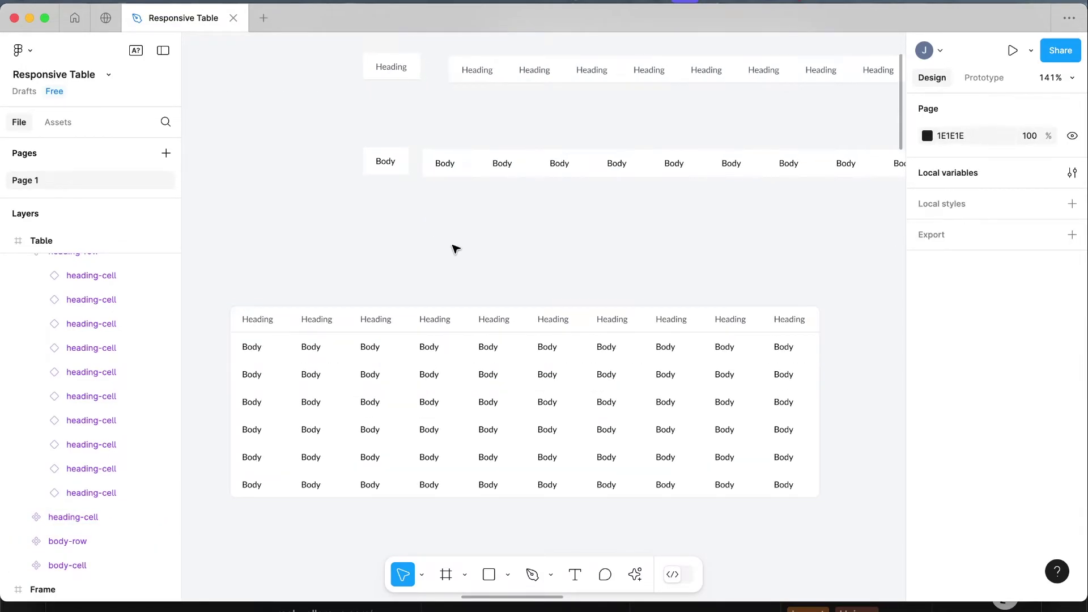
pyautogui.scroll(-2, 454, 247)
# - Set the heading row and six body rows to Fill container height
pyautogui.click(363, 450)
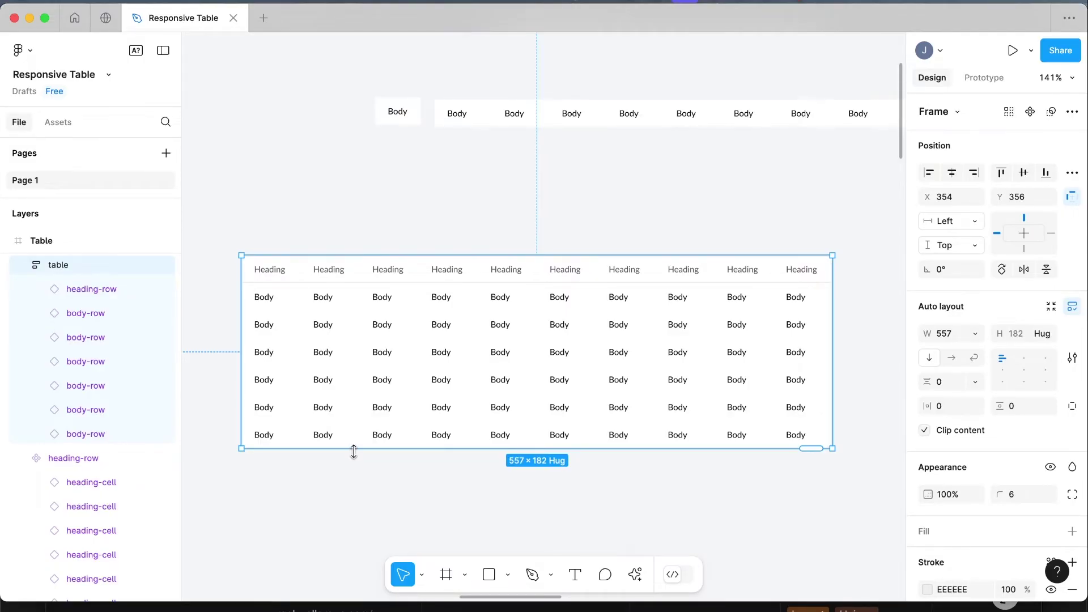
pyautogui.moveTo(353, 451); pyautogui.dragTo(313, 448)
pyautogui.click(315, 435)
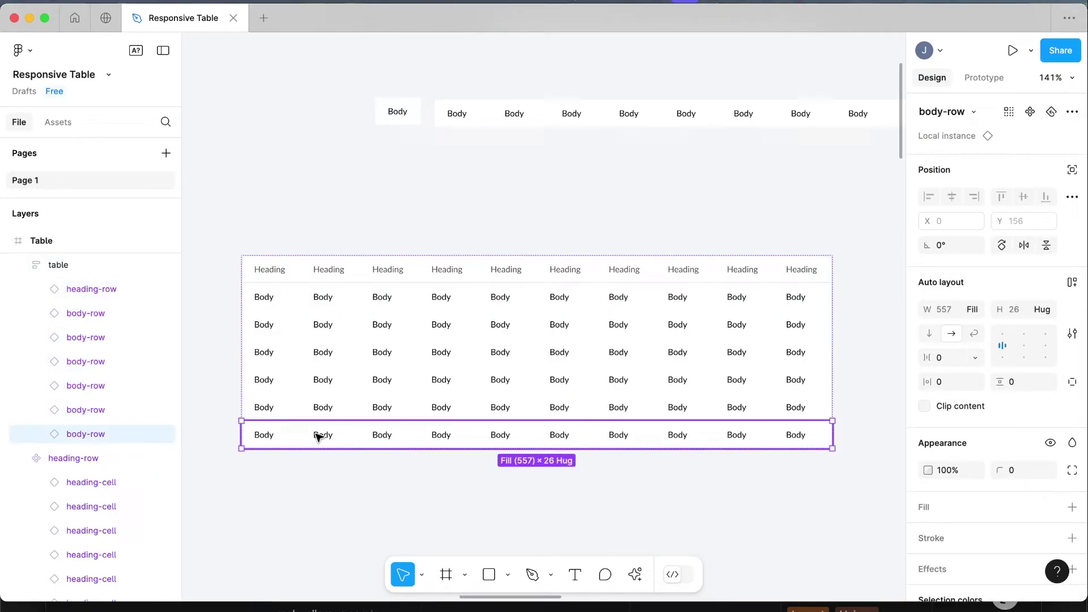
pyautogui.keyDown('shift'); pyautogui.click(332, 408); pyautogui.keyUp('shift')
pyautogui.keyDown('shift'); pyautogui.click(348, 379); pyautogui.keyUp('shift')
pyautogui.keyDown('shift'); pyautogui.click(358, 350); pyautogui.keyUp('shift')
pyautogui.keyDown('shift'); pyautogui.click(364, 326); pyautogui.keyUp('shift')
pyautogui.keyDown('shift'); pyautogui.click(363, 299); pyautogui.keyUp('shift')
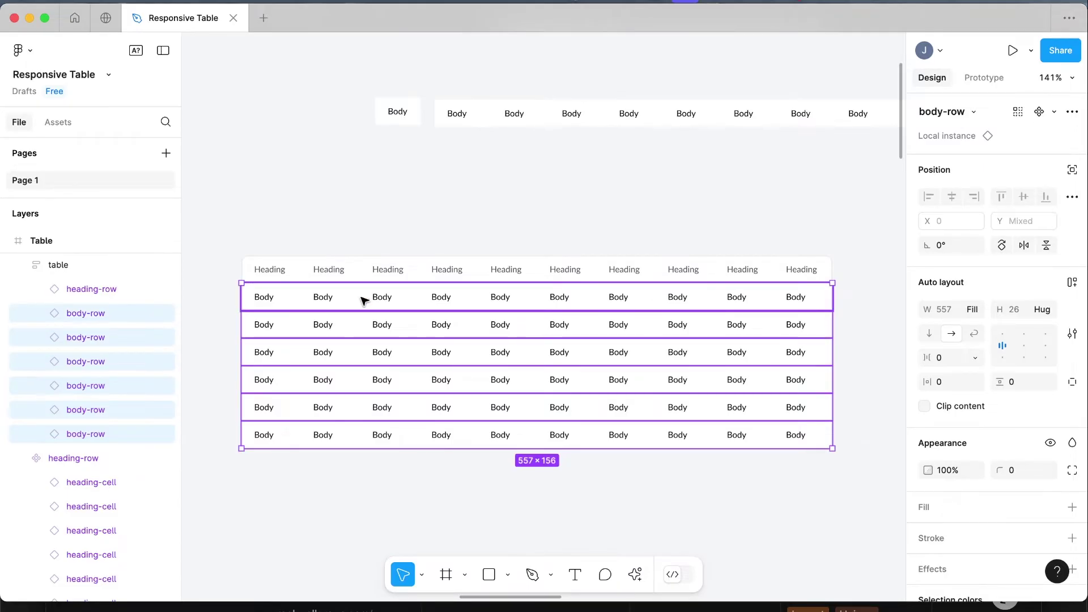
pyautogui.keyDown('shift'); pyautogui.click(366, 270); pyautogui.keyUp('shift')
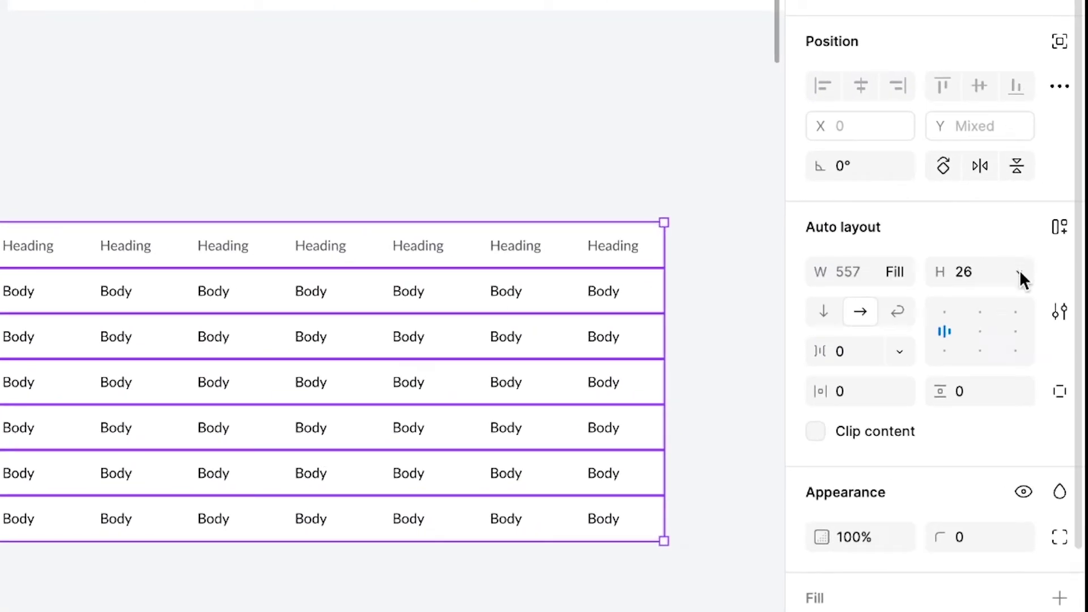
pyautogui.click(1018, 273)
pyautogui.click(976, 304)
# - Widen the table to 578 and undo the test height stretch
pyautogui.click(544, 123)
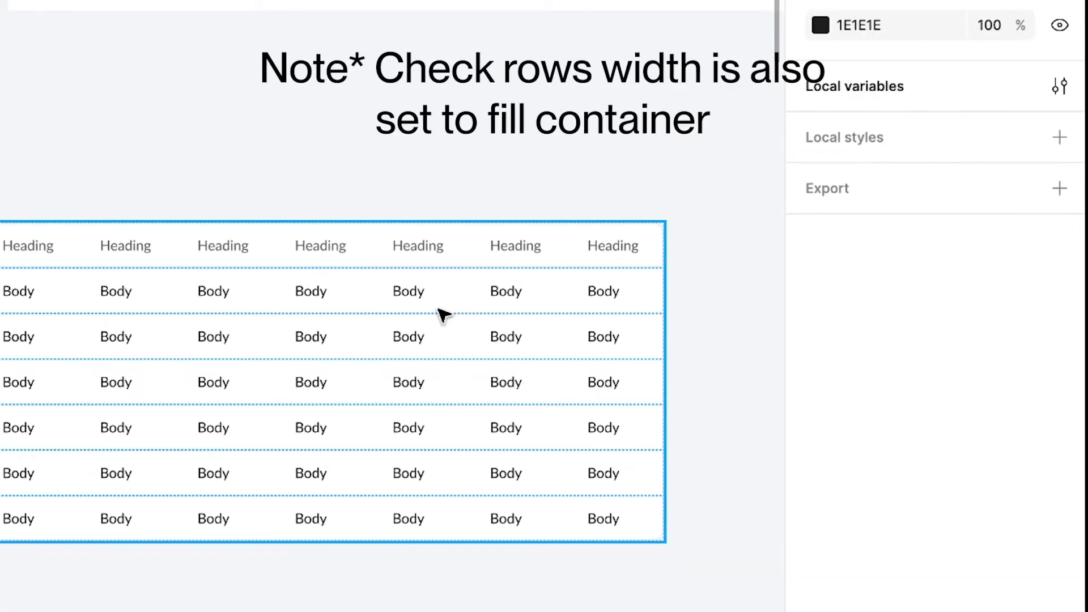
pyautogui.click(444, 315)
pyautogui.moveTo(663, 306); pyautogui.dragTo(715, 332)
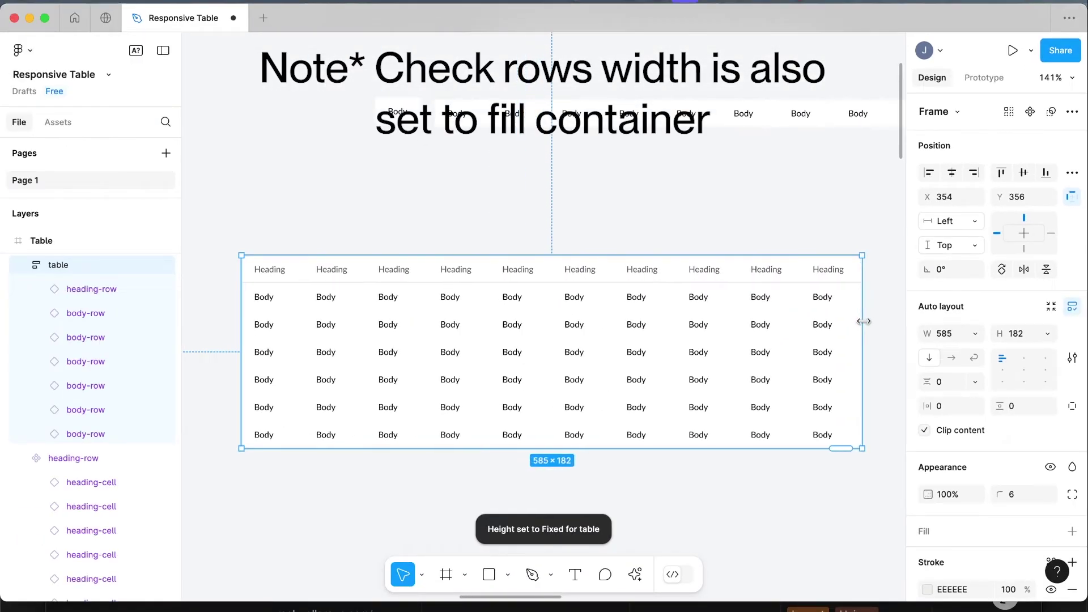
pyautogui.moveTo(863, 322); pyautogui.dragTo(852, 318)
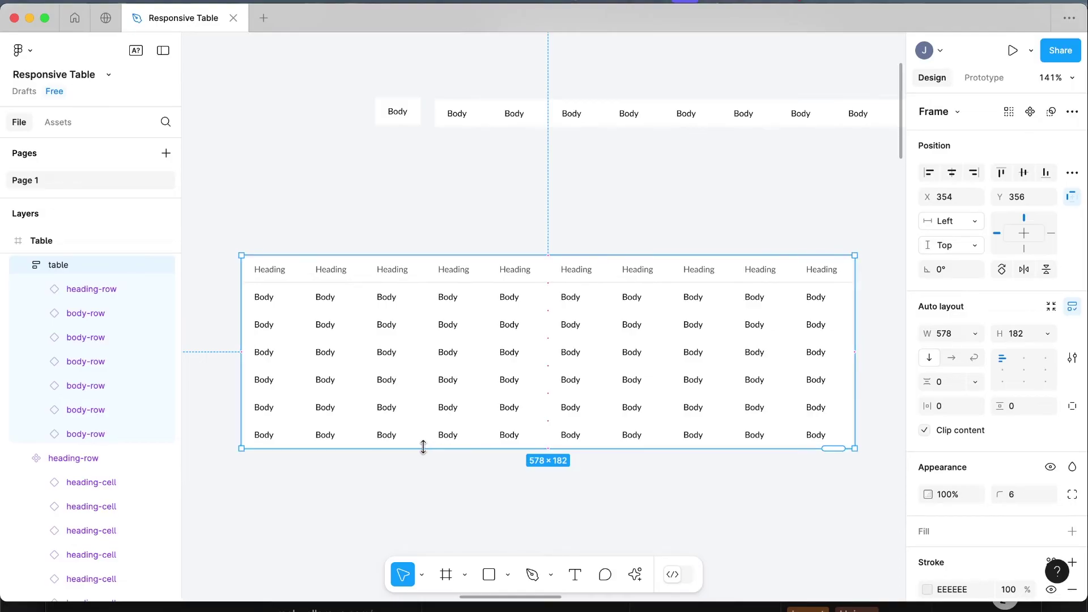
pyautogui.moveTo(423, 447); pyautogui.dragTo(421, 496)
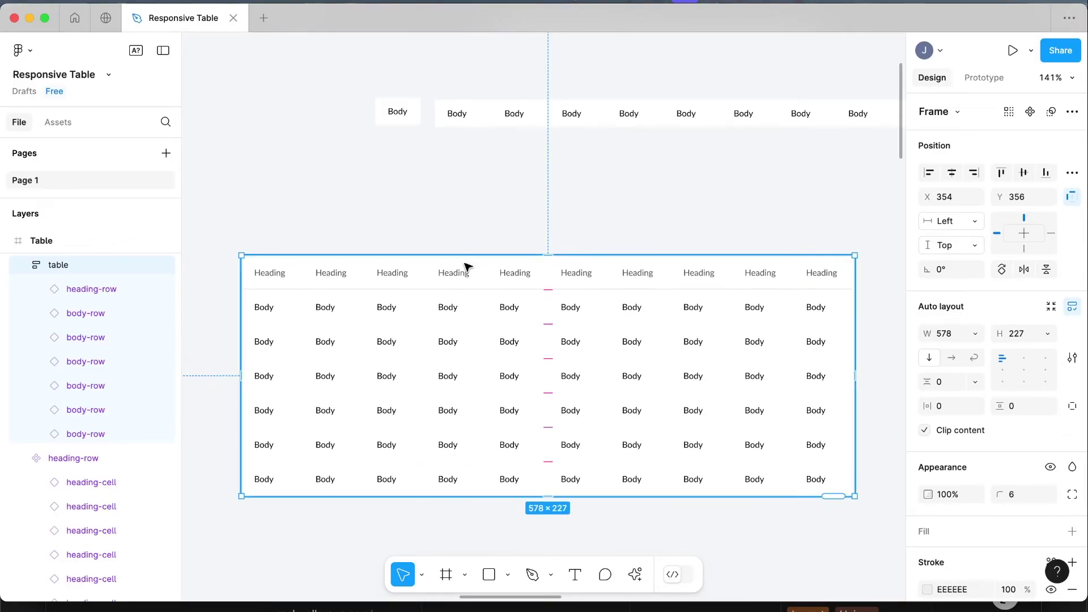
pyautogui.hotkey('ctrl', 'z')
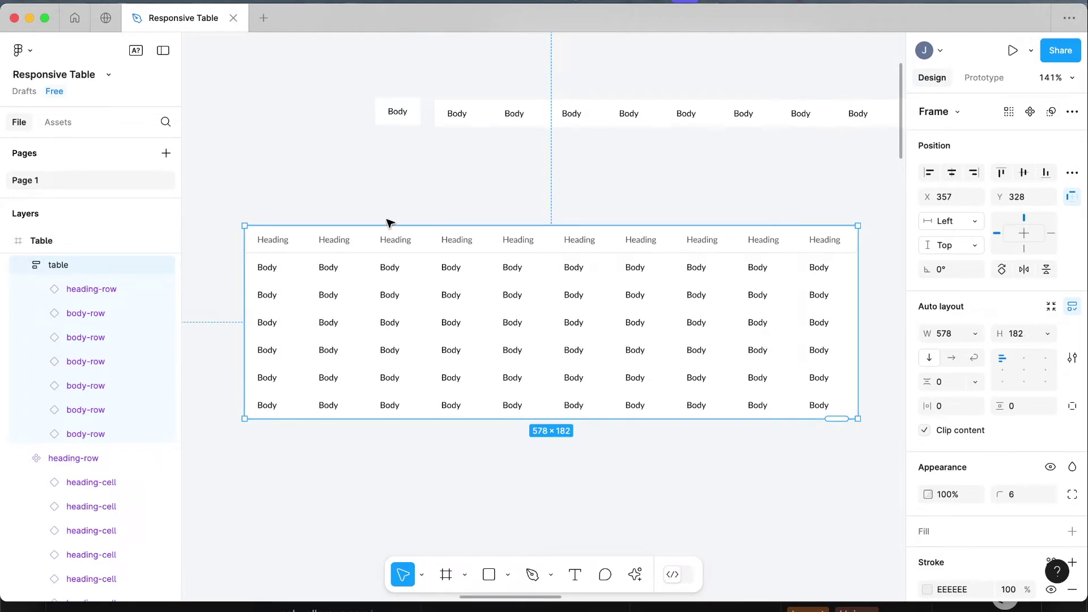
pyautogui.scroll(1, 73, 295)
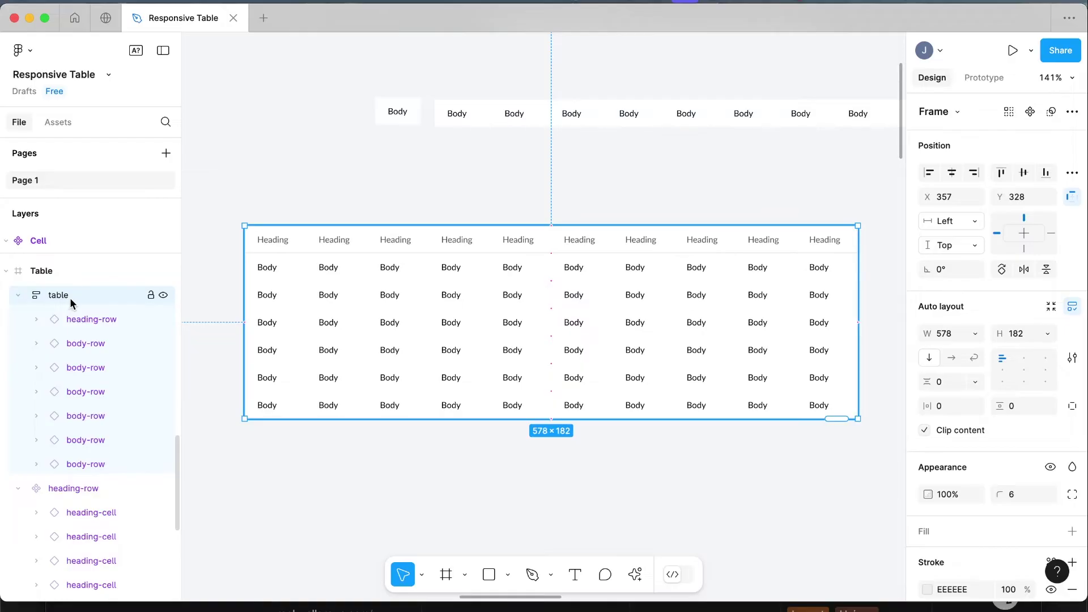
pyautogui.click(1029, 114)
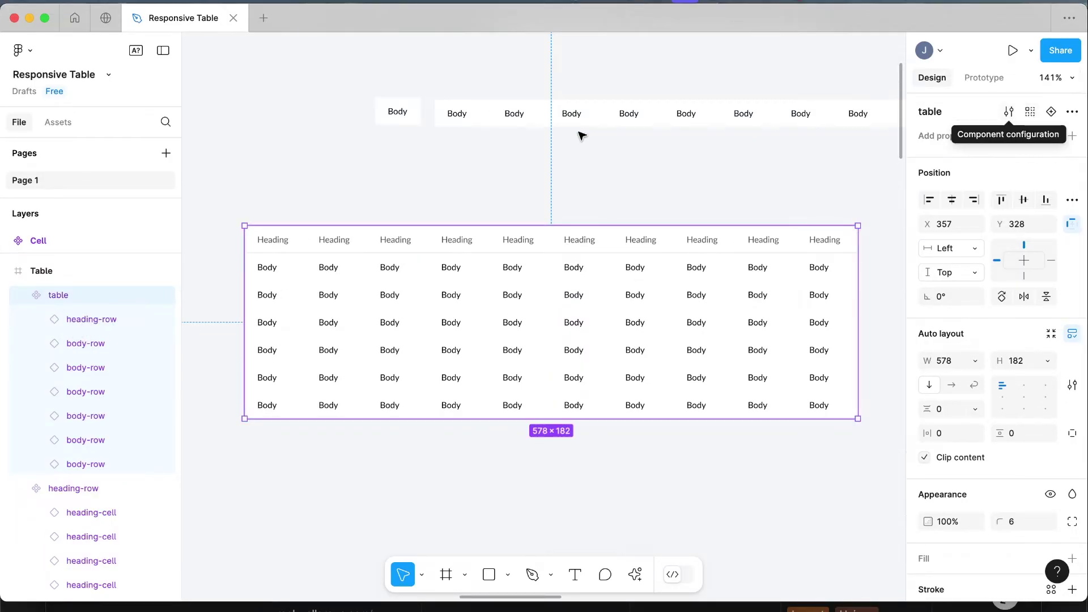
pyautogui.moveTo(452, 281); pyautogui.dragTo(495, 251)
pyautogui.scroll(-3, 488, 242)
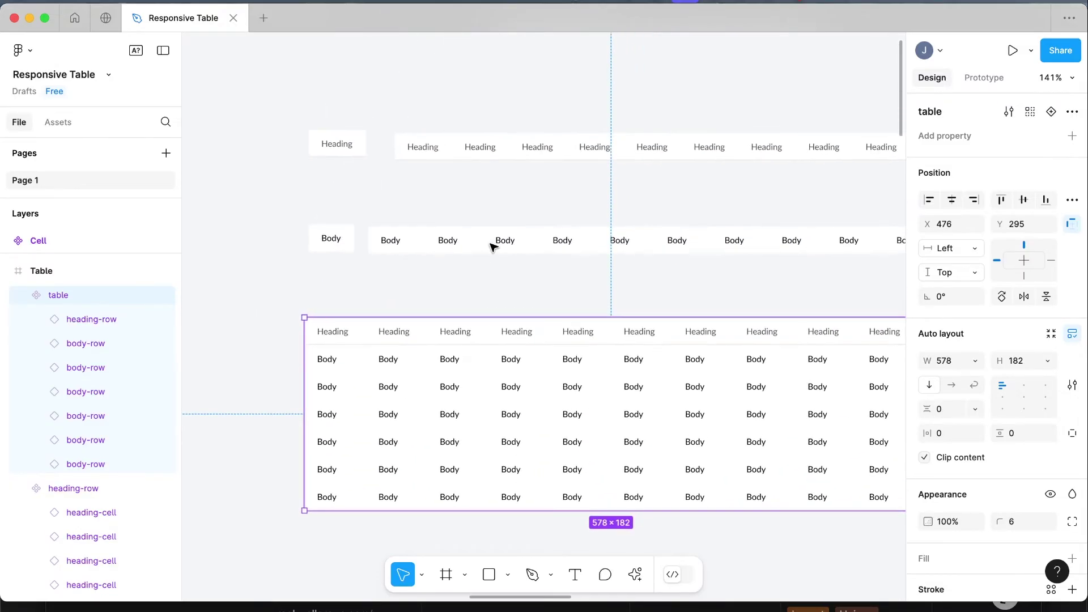
pyautogui.scroll(-2, 420, 253)
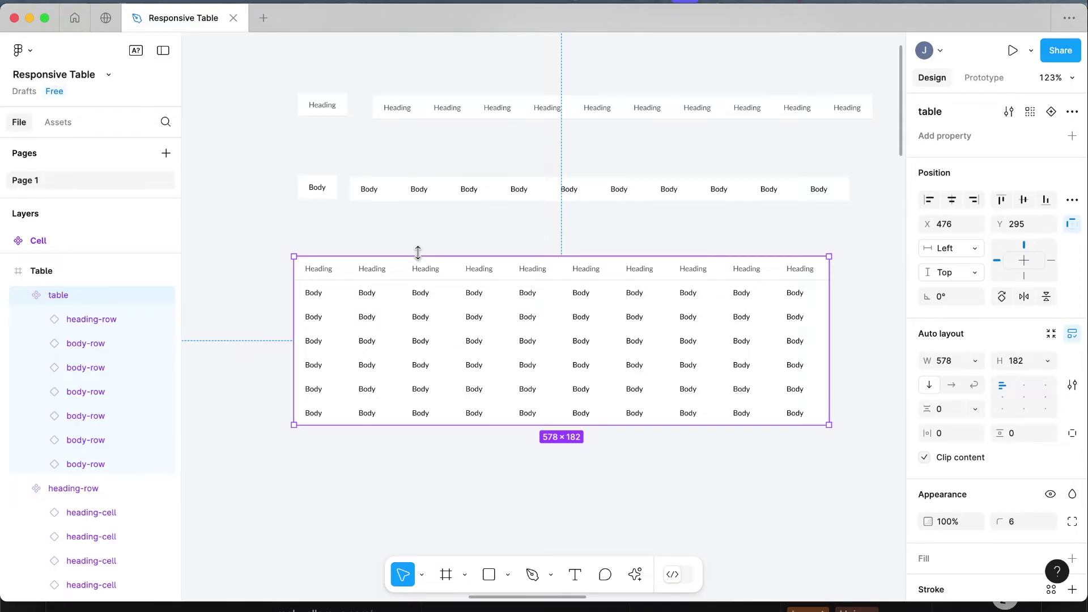
pyautogui.scroll(-3, 335, 146)
pyautogui.click(369, 255)
pyautogui.hscroll(2, 368, 256)
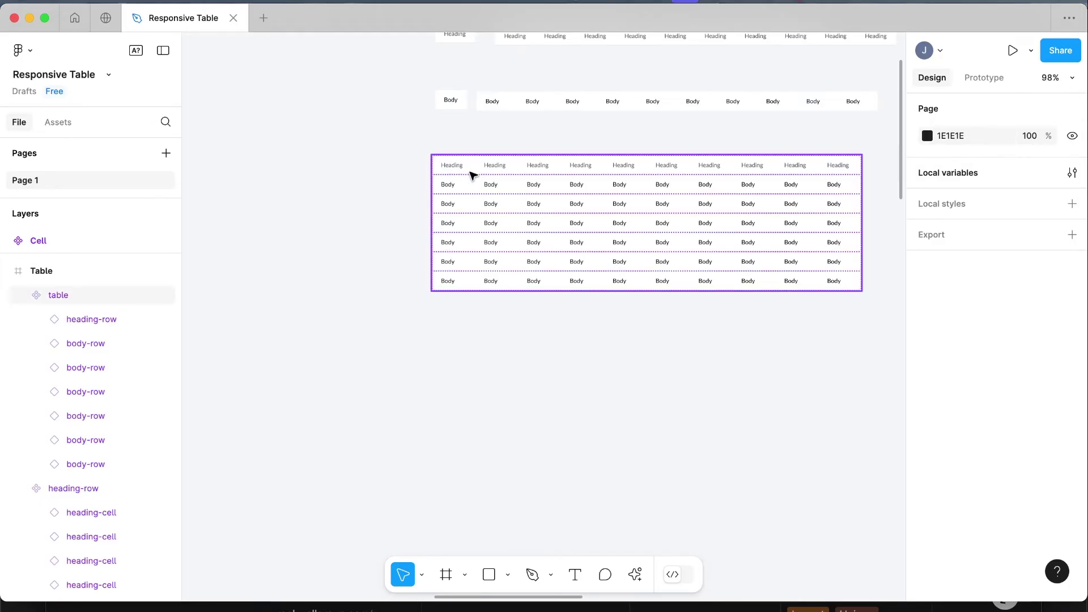
pyautogui.scroll(5, 470, 175)
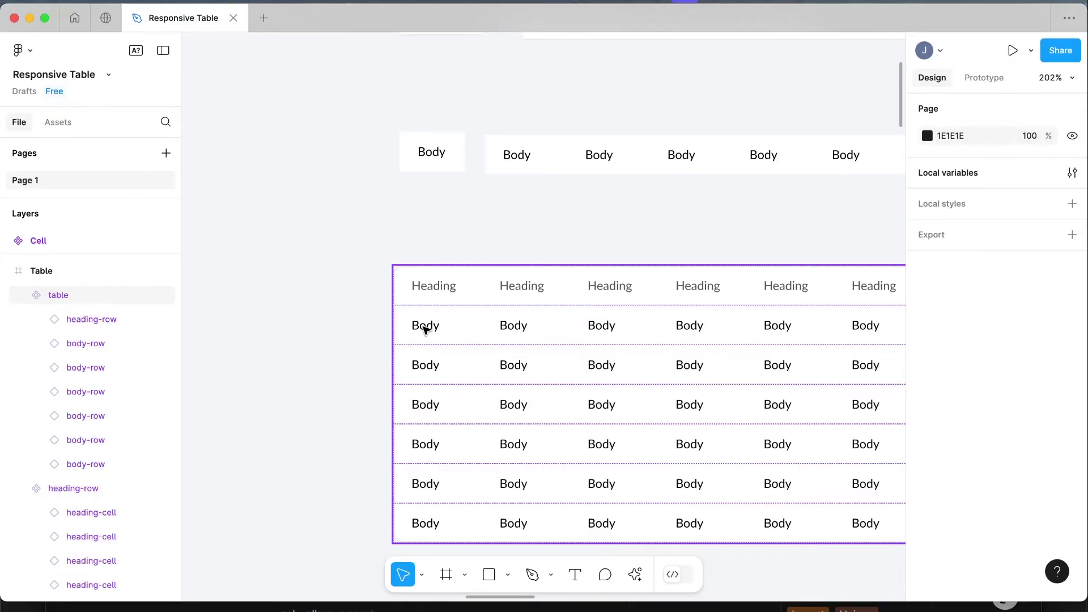
# - Add a 'Slot' text label on empty canvas and wrap it in an auto-layout frame
pyautogui.click(267, 277)
pyautogui.scroll(-2, 270, 276)
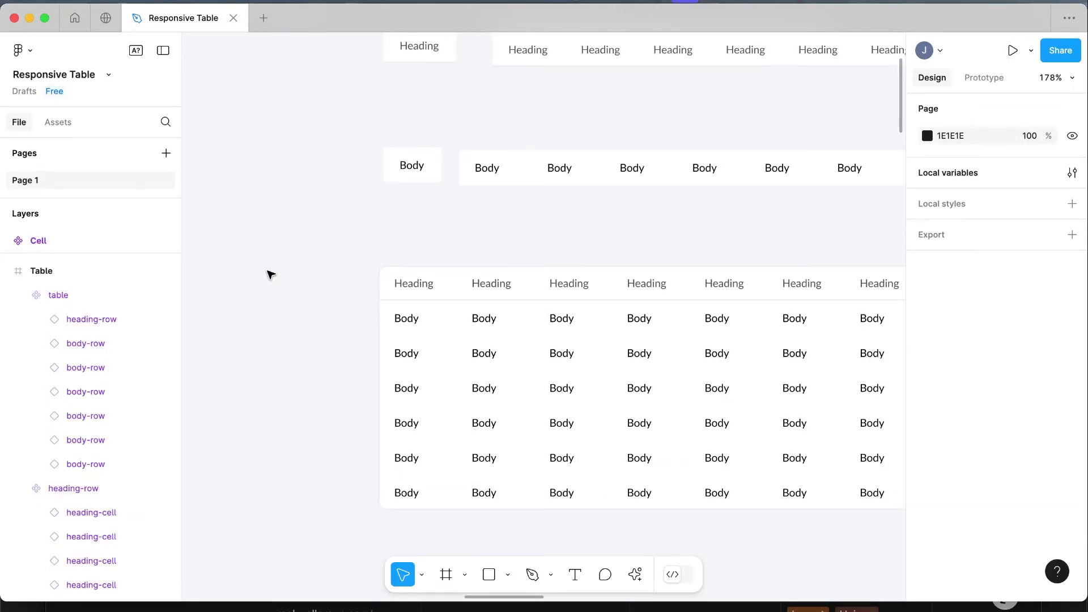
pyautogui.press('t')
pyautogui.click(259, 237)
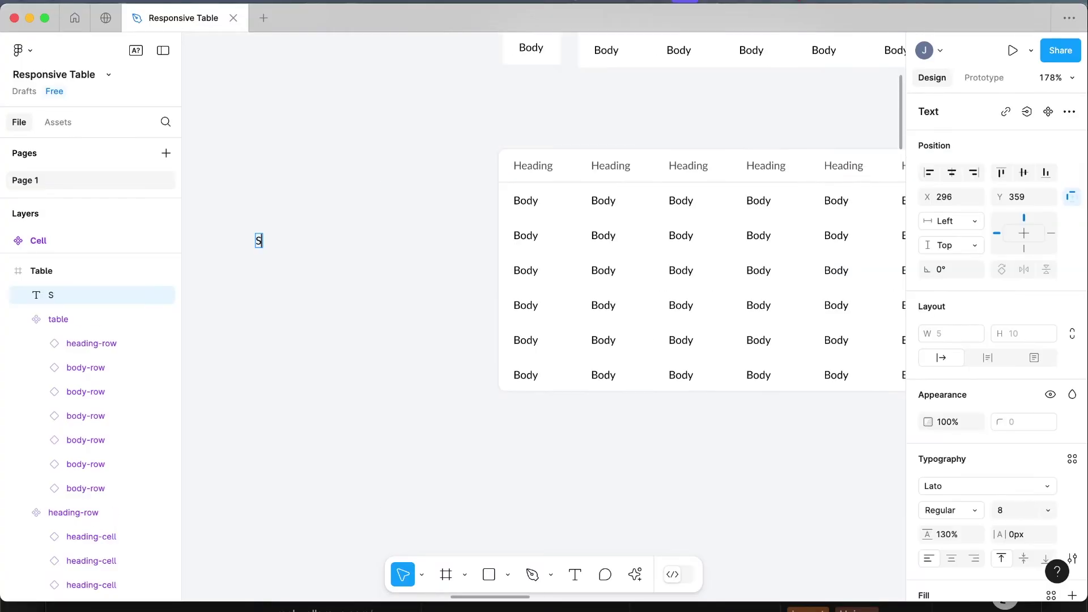
pyautogui.write('Slot')
pyautogui.press('Escape')
pyautogui.scroll(3, 286, 204)
pyautogui.hotkey('shift', 'a')
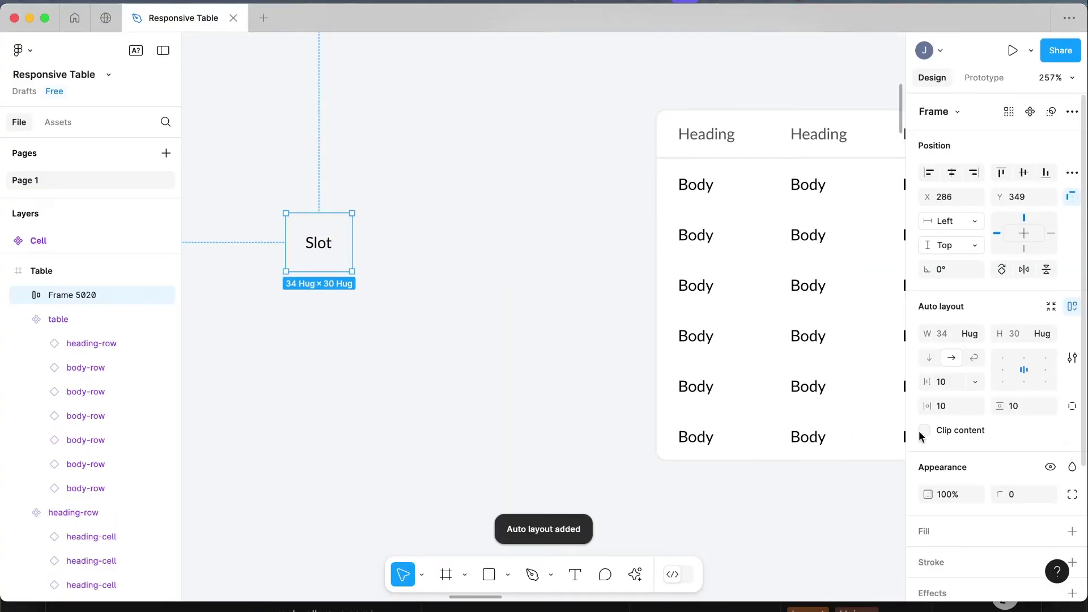
# - Colour the Slot text 616EC5 and give the frame a DDDFF8 background fill
pyautogui.scroll(-4, 930, 453)
pyautogui.click(927, 548)
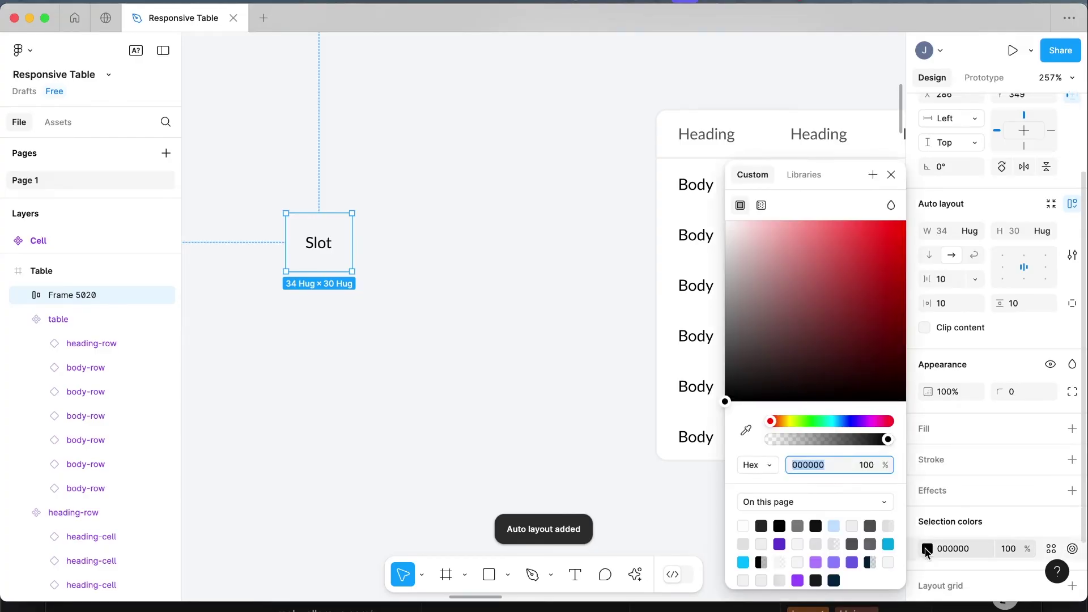
pyautogui.click(847, 421)
pyautogui.click(817, 261)
pyautogui.click(1072, 429)
pyautogui.click(927, 456)
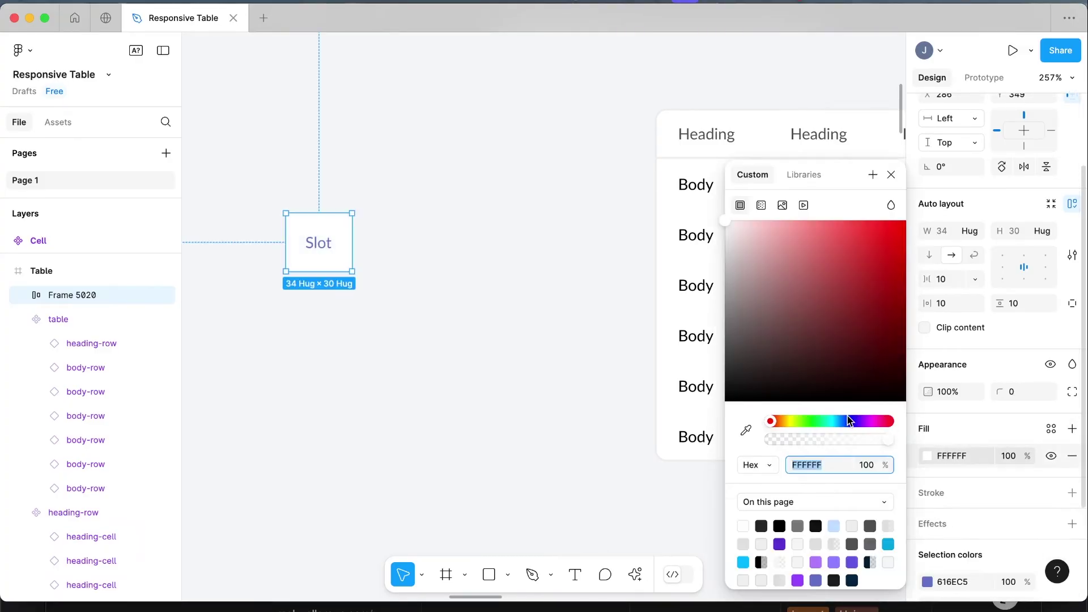
pyautogui.click(847, 421)
pyautogui.click(744, 226)
# - Set the frame's padding to 6 horizontal and 4 vertical, then make it a component
pyautogui.press('Escape')
pyautogui.scroll(4, 991, 283)
pyautogui.click(1026, 405)
pyautogui.write('4')
pyautogui.click(952, 405)
pyautogui.write('6')
pyautogui.hscroll(-2, 397, 283)
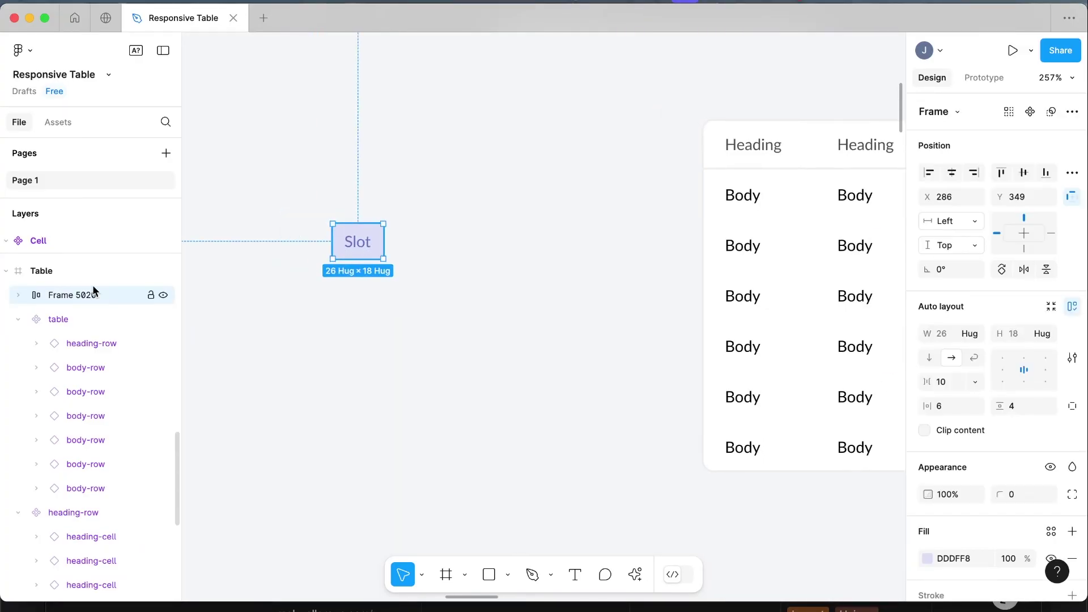
pyautogui.press('f')
pyautogui.press('v')
pyautogui.scroll(-5, 304, 195)
pyautogui.scroll(5, 396, 226)
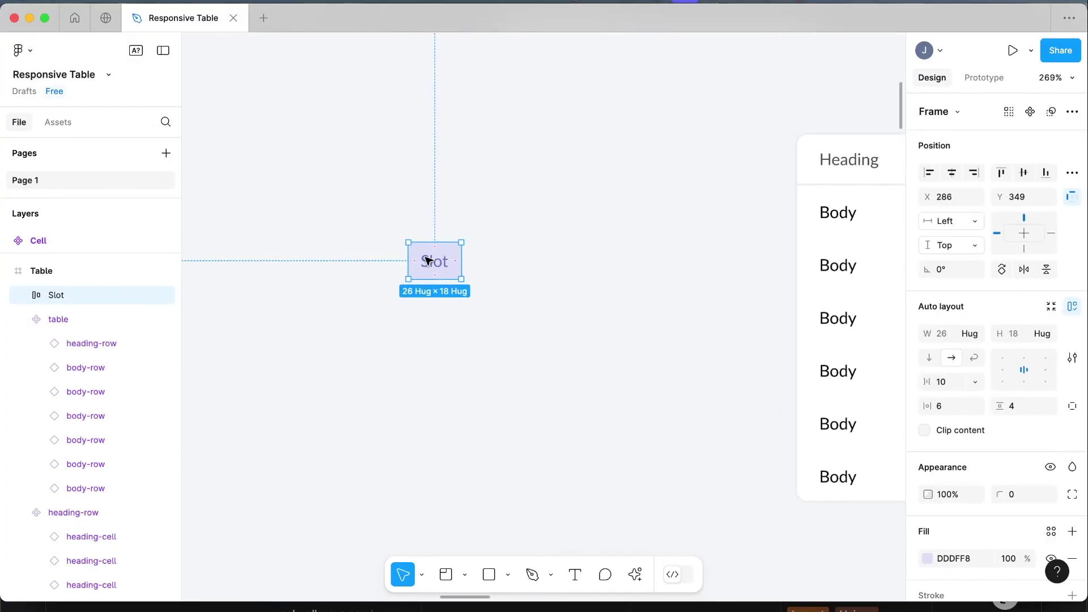
pyautogui.click(1030, 111)
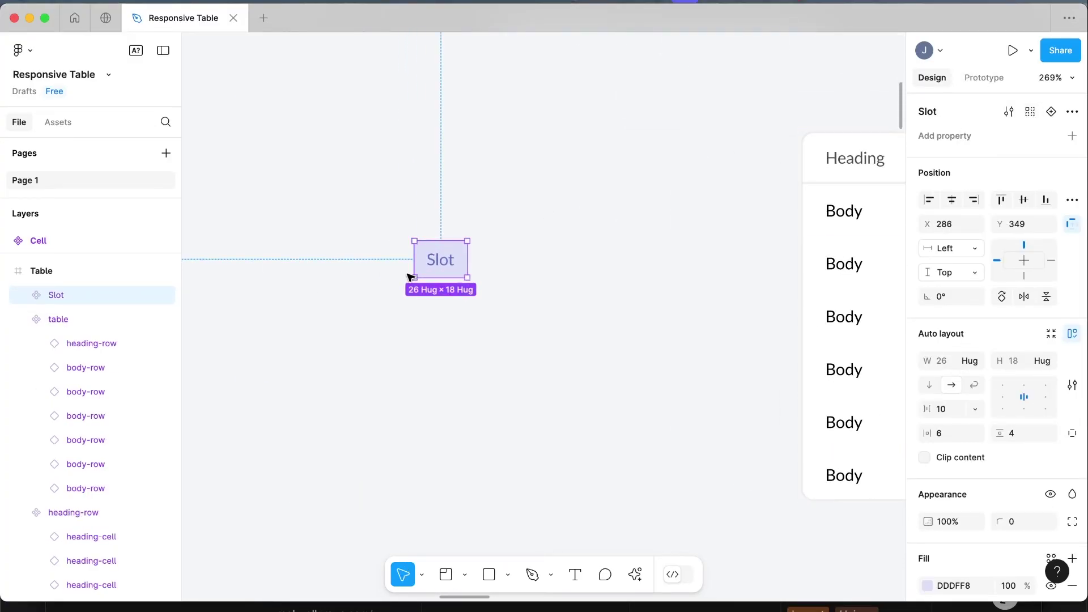
# - Try a stacked note 'Switch this component to a different component' inside the component, then undo it
pyautogui.doubleClick(451, 272)
pyautogui.scroll(2, 448, 266)
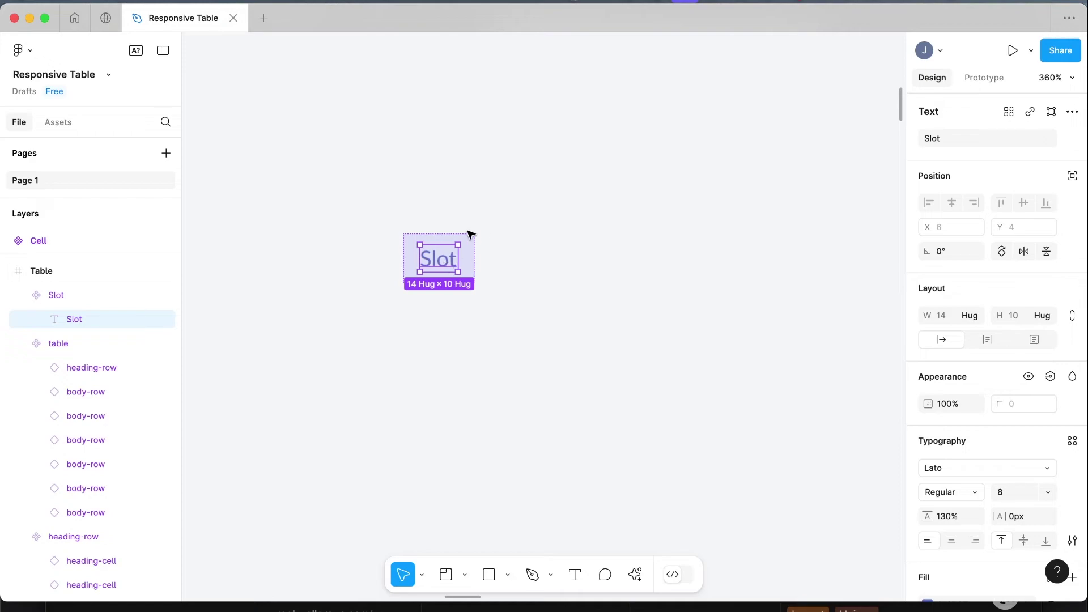
pyautogui.hotkey('ctrl', 'd')
pyautogui.click(454, 236)
pyautogui.click(927, 384)
pyautogui.doubleClick(444, 315)
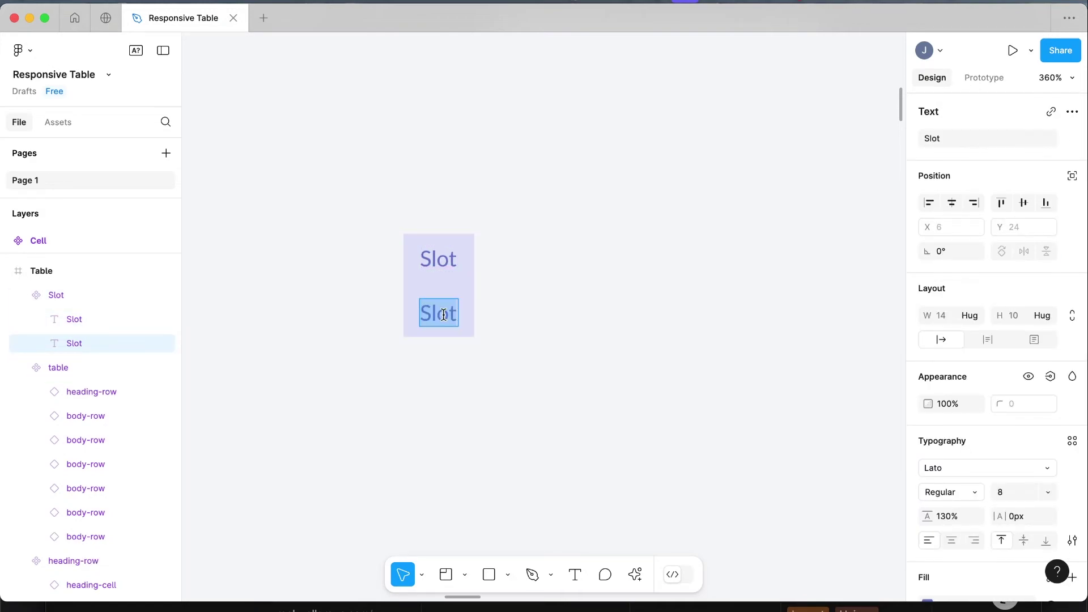
pyautogui.write('Switch th')
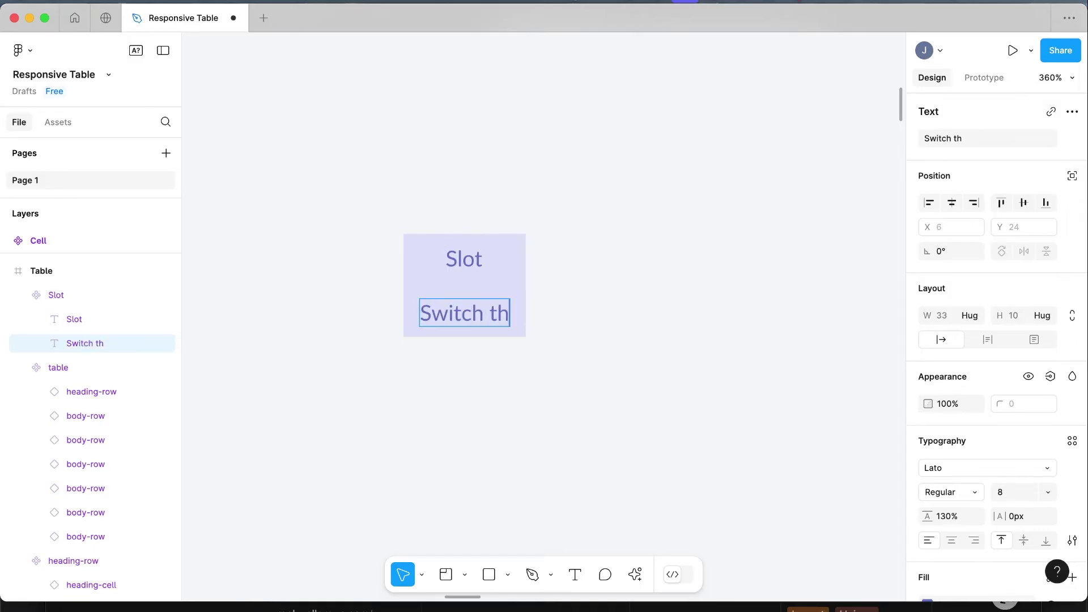
pyautogui.write('is component')
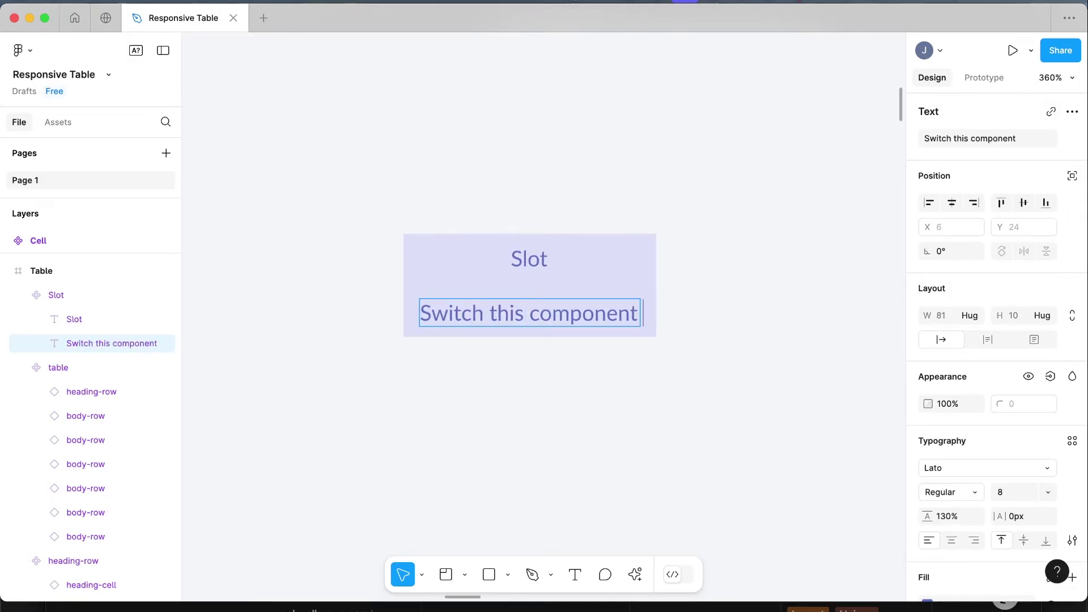
pyautogui.write(' to a different')
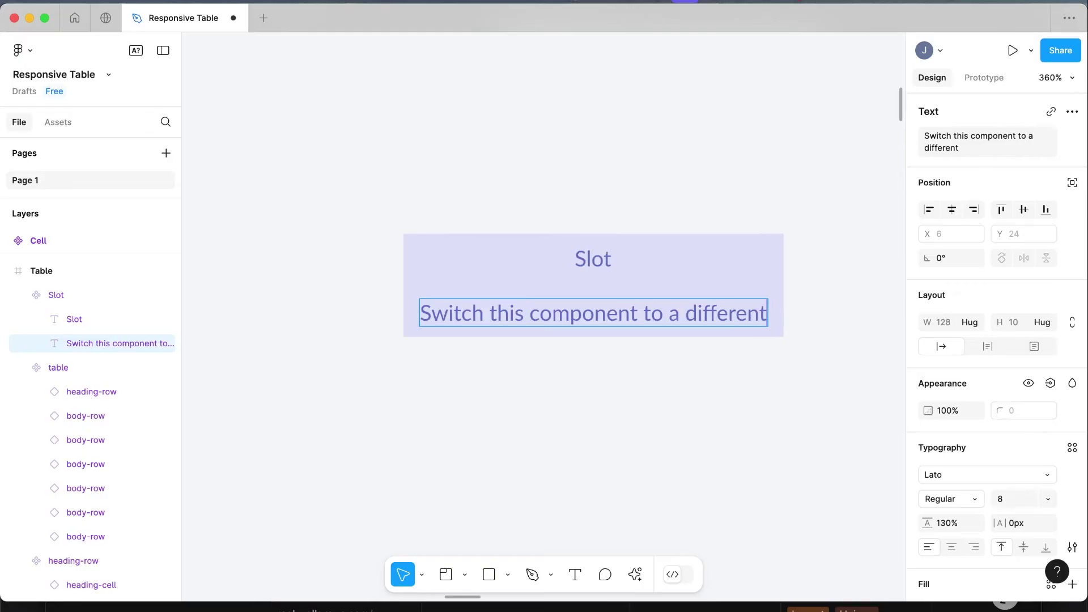
pyautogui.write(' componen')
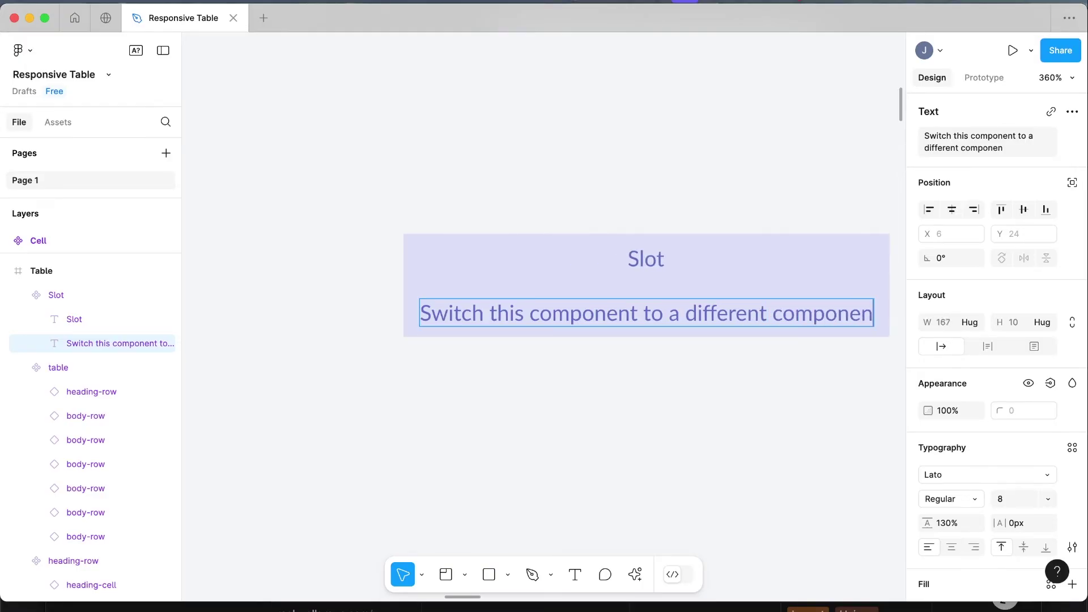
pyautogui.write('t')
pyautogui.press('Escape')
pyautogui.hscroll(3, 488, 165)
pyautogui.click(482, 164)
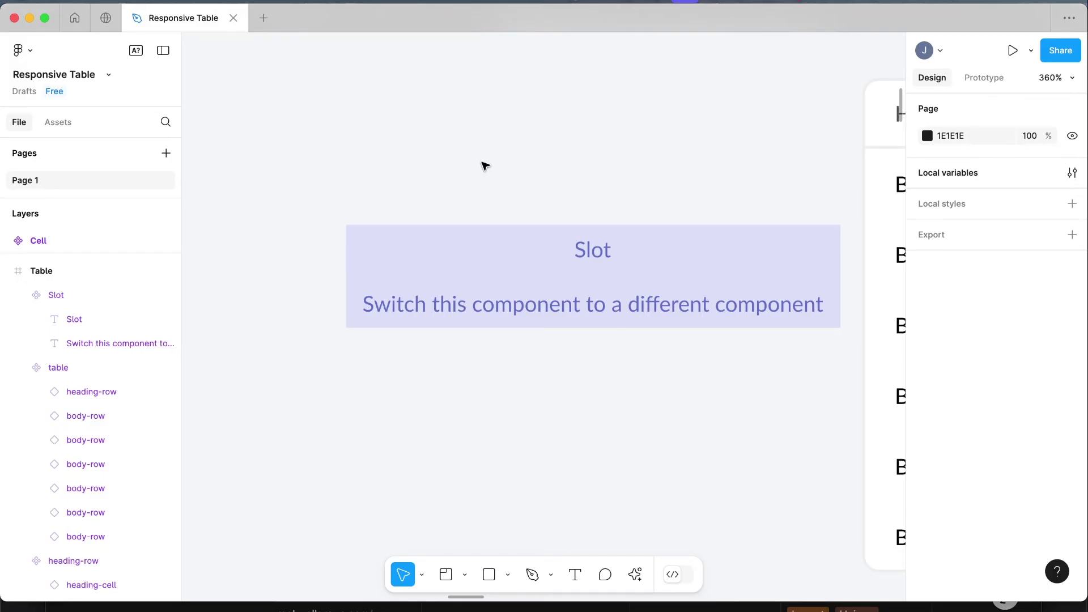
pyautogui.hotkey('ctrl', 'z')
# - Round the Slot component's corners to 4 and drag out a Slot instance, deleting the extra copy
pyautogui.click(408, 148)
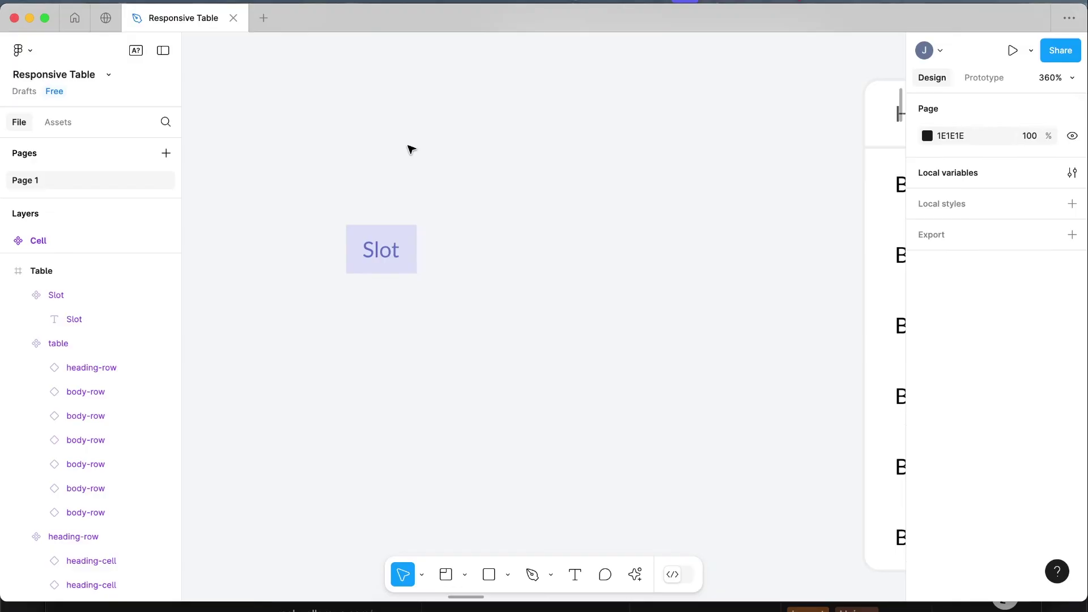
pyautogui.click(386, 258)
pyautogui.hotkey('ctrl', 'z')
pyautogui.hotkey('ctrl', 'z')
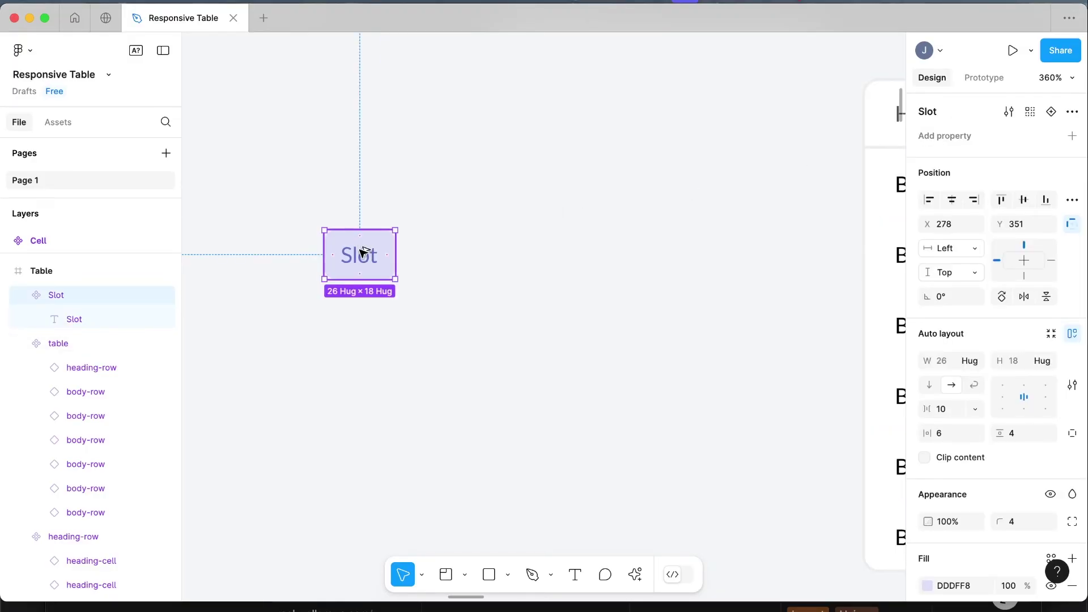
pyautogui.keyDown('alt'); pyautogui.moveTo(358, 255); pyautogui.dragTo(587, 190); pyautogui.keyUp('alt')
pyautogui.scroll(-3, 588, 190)
pyautogui.scroll(10, 588, 190)
pyautogui.hscroll(8, 587, 190)
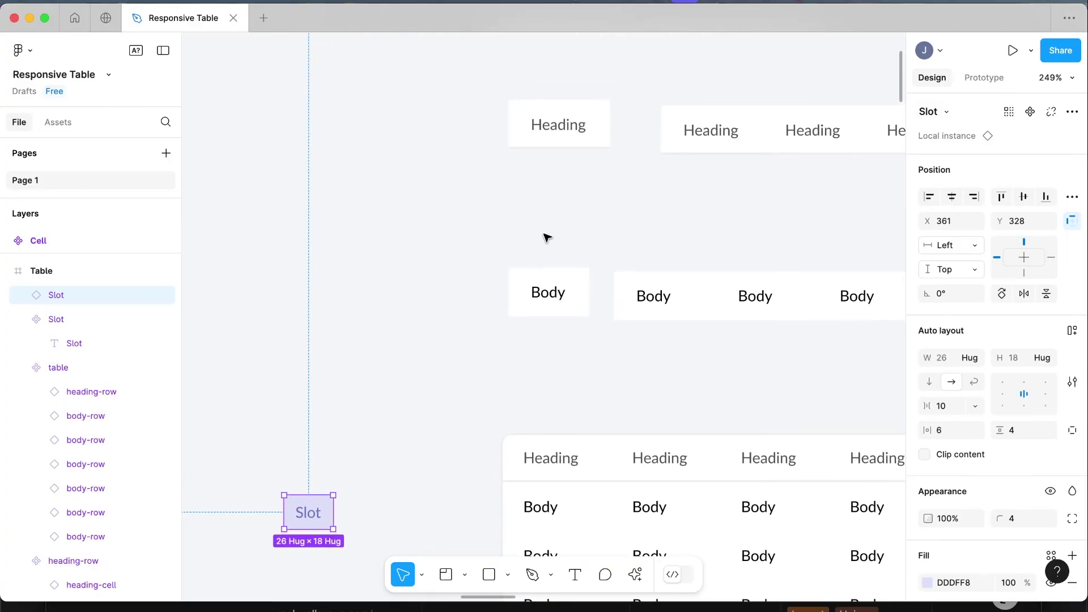
pyautogui.press('Delete')
# - Paste a Slot instance into the body-cell component and move it before the Body text
pyautogui.click(548, 249)
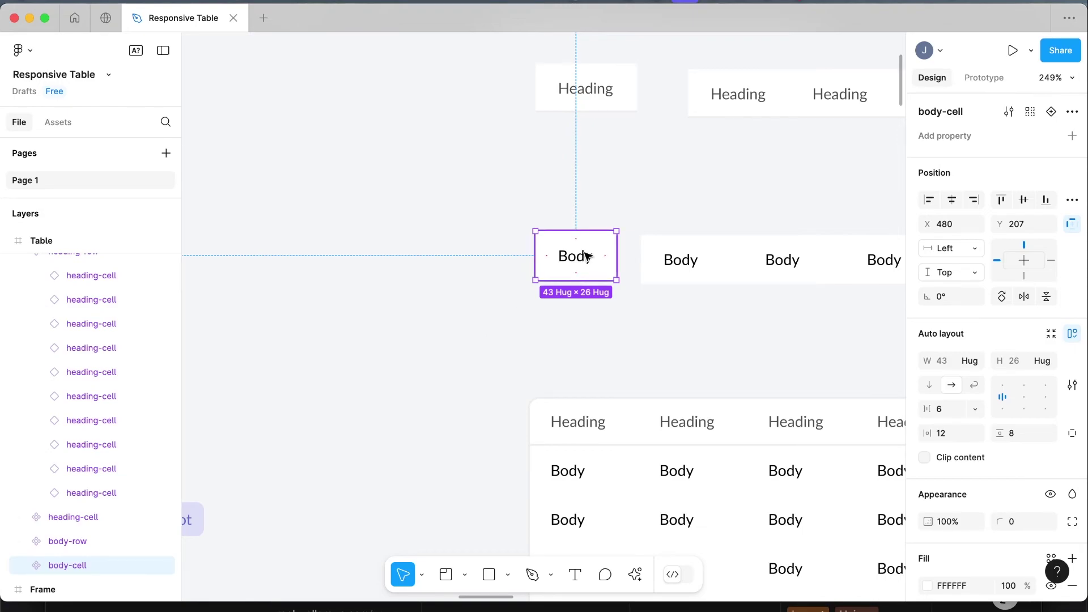
pyautogui.scroll(-2, 587, 254)
pyautogui.hscroll(2, 587, 254)
pyautogui.moveTo(585, 253); pyautogui.dragTo(497, 238)
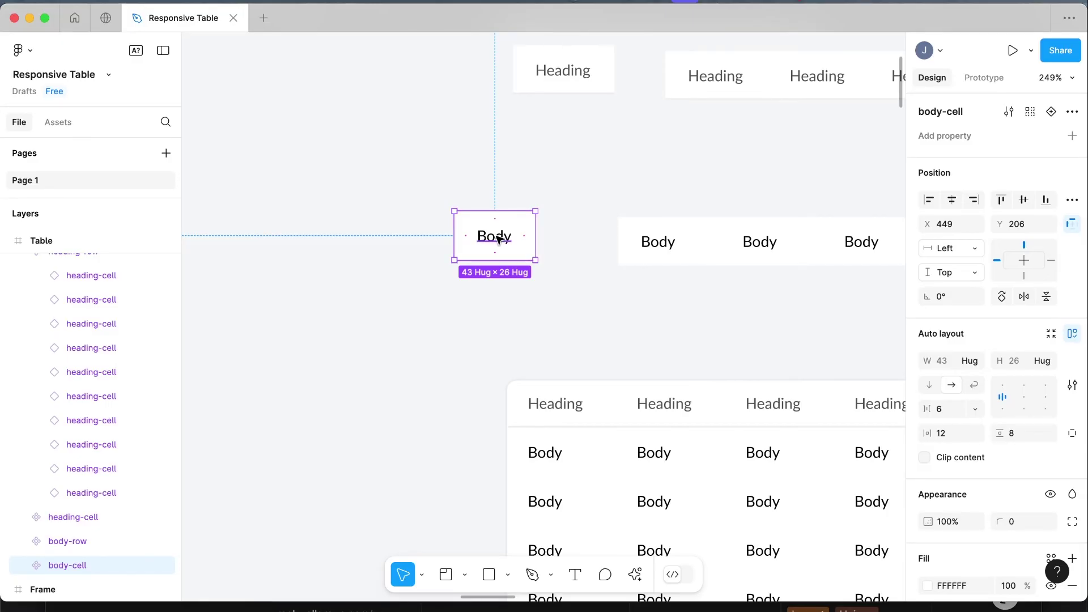
pyautogui.hotkey('ctrl', 'v')
pyautogui.keyDown('ctrl'); pyautogui.scroll(-5, 498, 238); pyautogui.keyUp('ctrl')
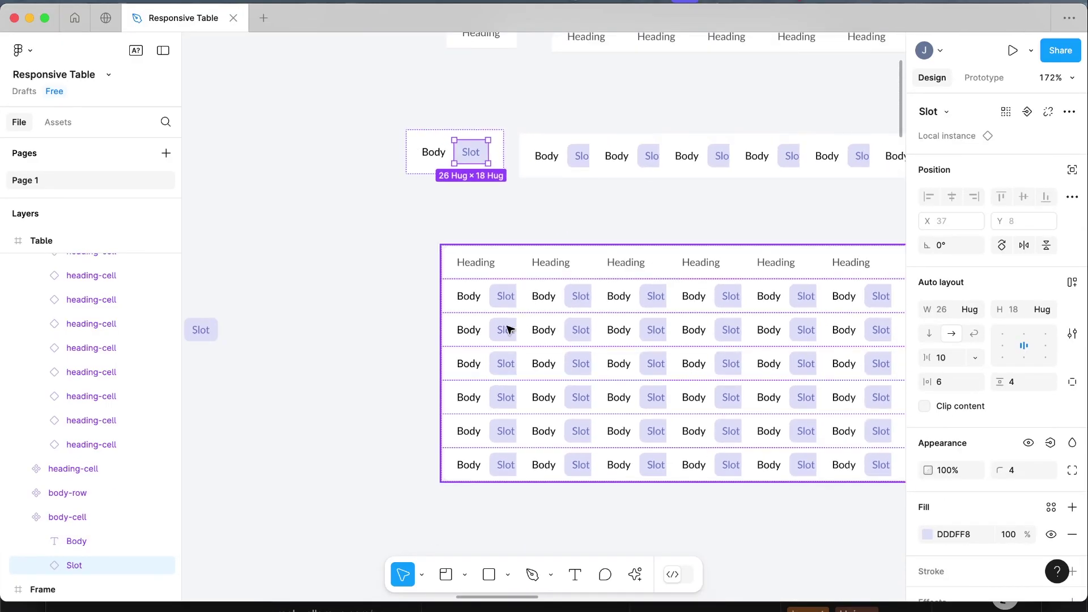
pyautogui.hscroll(6, 583, 322)
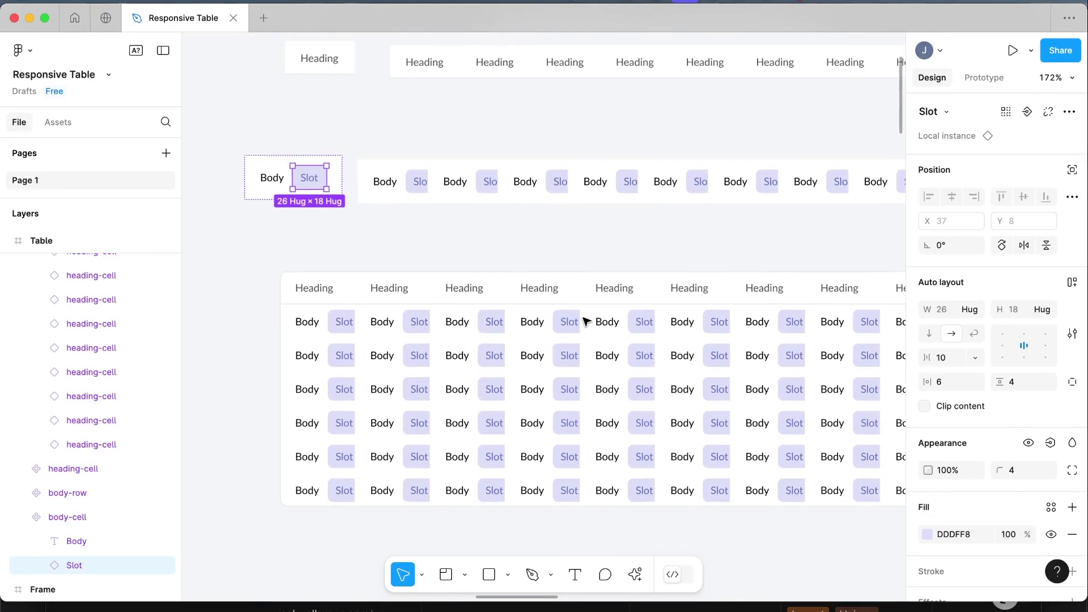
pyautogui.hscroll(-5, 585, 322)
pyautogui.keyDown('ctrl'); pyautogui.scroll(5, 433, 202); pyautogui.keyUp('ctrl')
pyautogui.moveTo(451, 236); pyautogui.dragTo(483, 232)
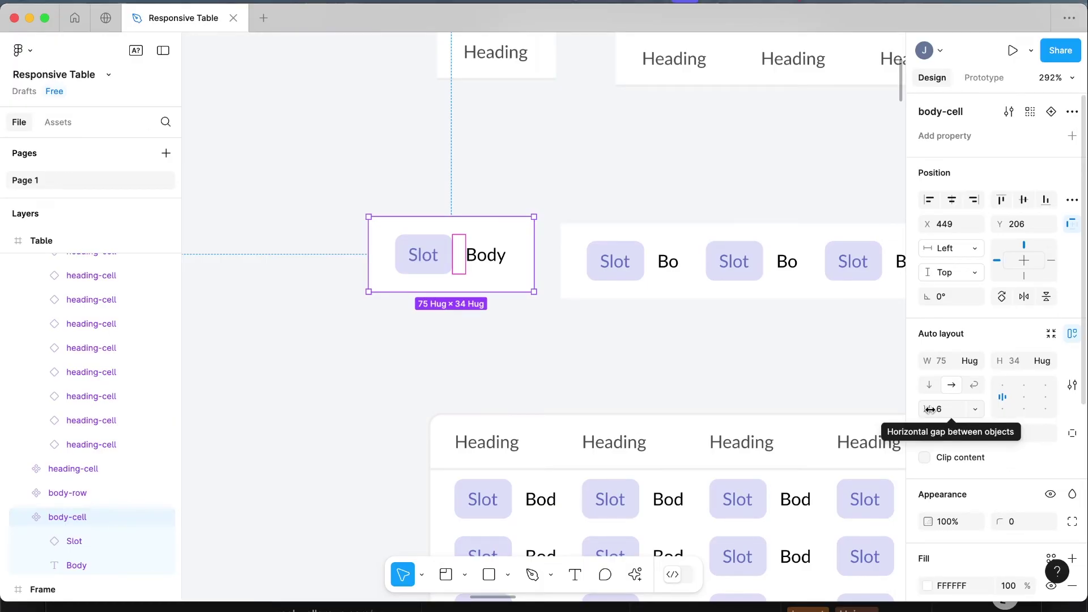
pyautogui.scroll(-5, 413, 136)
pyautogui.keyDown('ctrl'); pyautogui.scroll(-5, 425, 176); pyautogui.keyUp('ctrl')
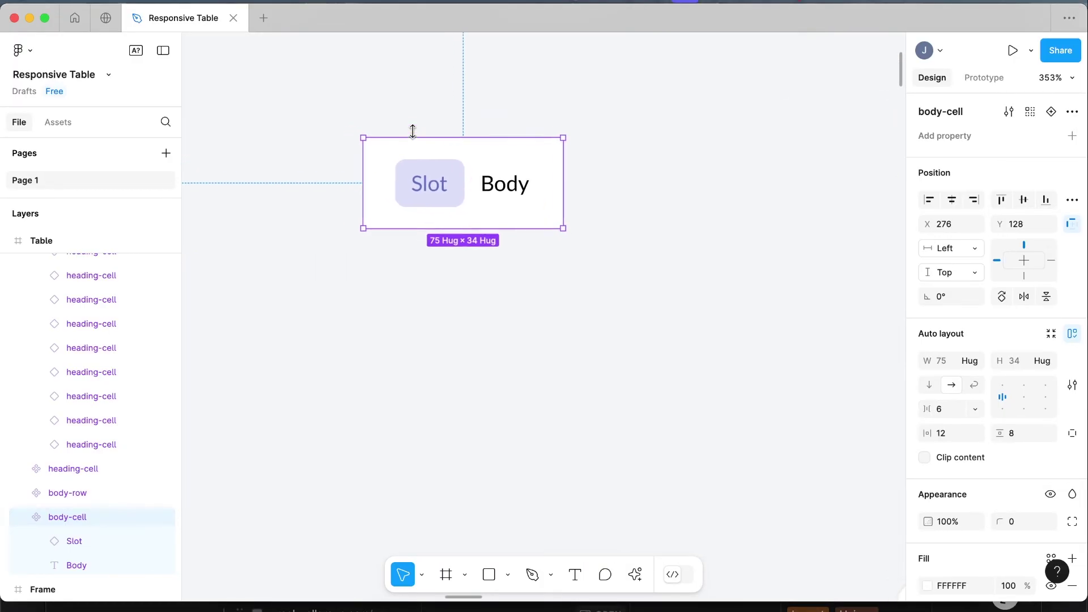
pyautogui.scroll(-5, 425, 174)
pyautogui.scroll(4, 430, 172)
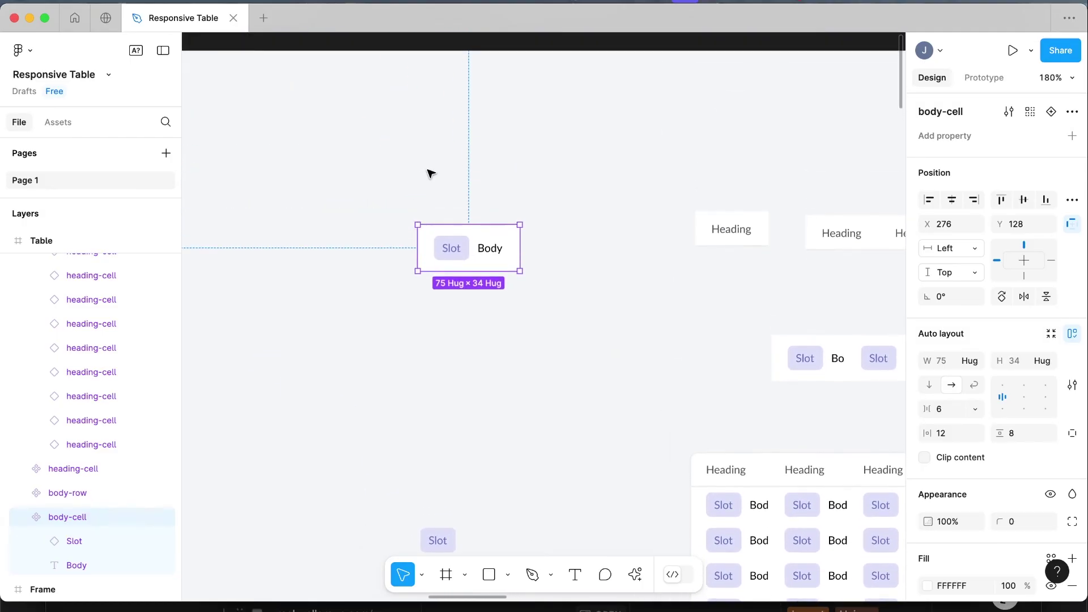
pyautogui.keyDown('ctrl'); pyautogui.scroll(6, 449, 182); pyautogui.keyUp('ctrl')
# - Link the Slot layer's visibility to a new 'Show Slot' boolean property defaulting to False
pyautogui.click(447, 337)
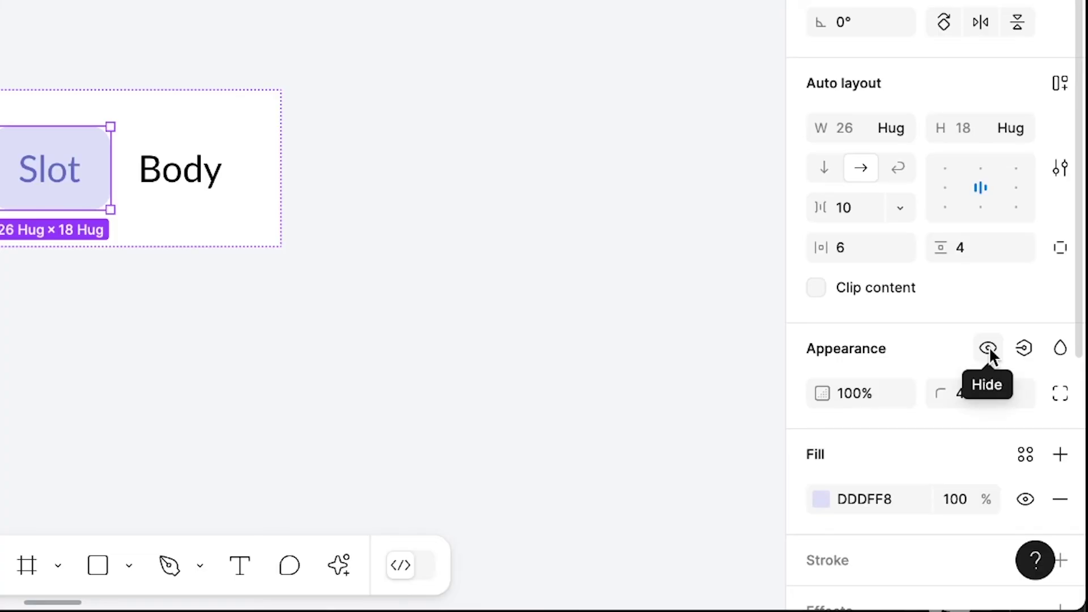
pyautogui.click(987, 345)
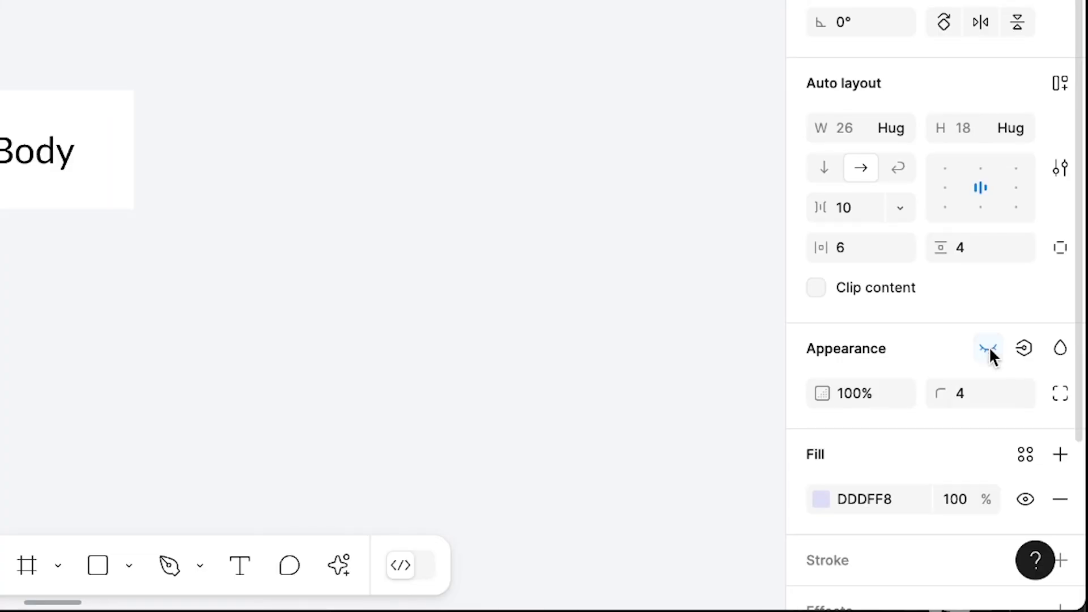
pyautogui.click(1023, 349)
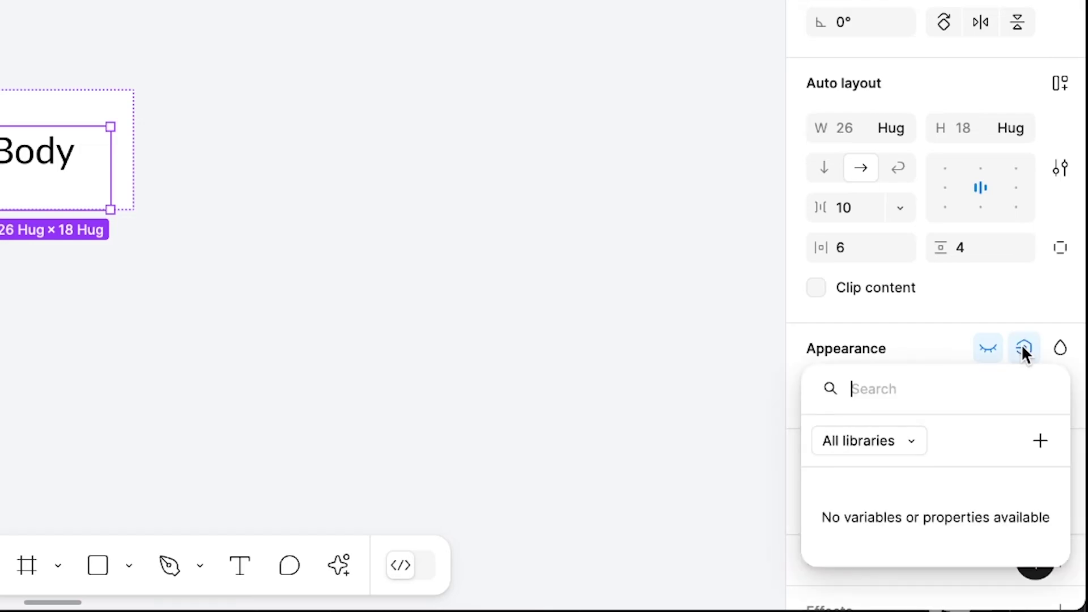
pyautogui.click(1040, 440)
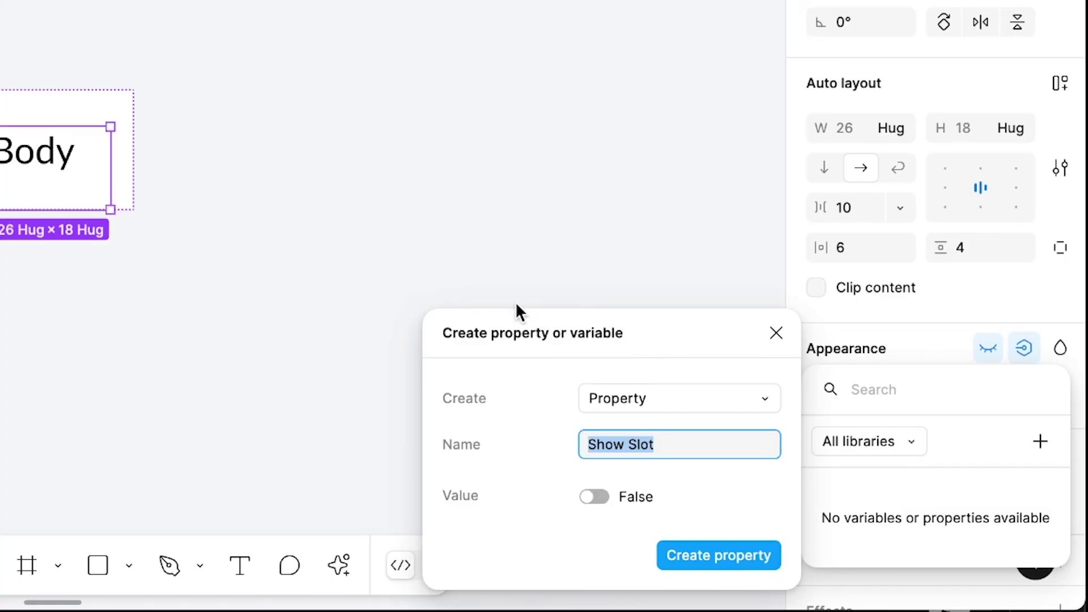
pyautogui.click(663, 400)
pyautogui.click(661, 394)
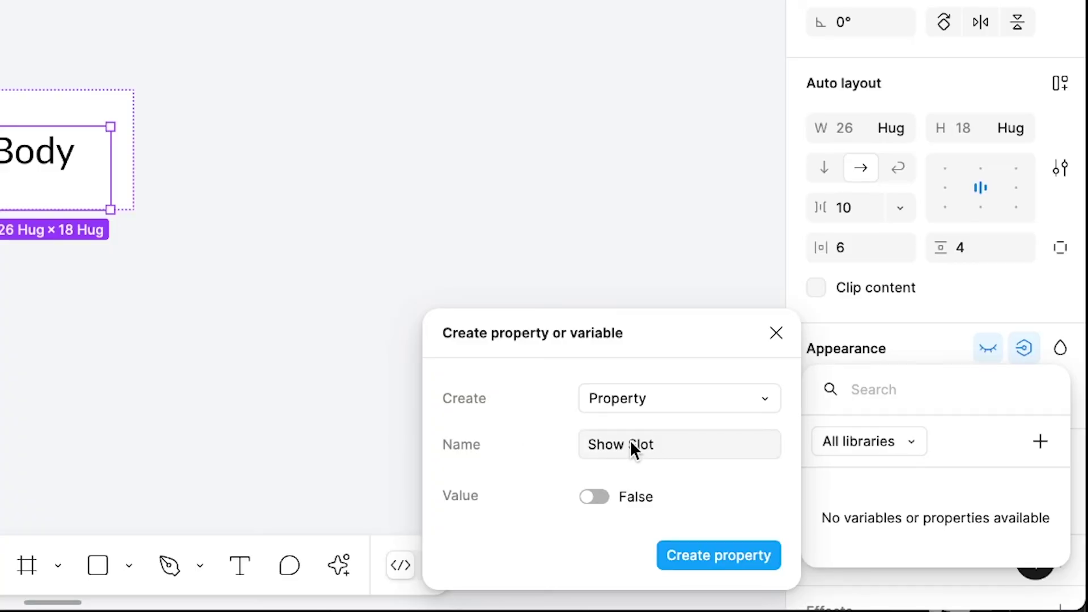
pyautogui.click(591, 497)
pyautogui.click(590, 498)
pyautogui.click(719, 555)
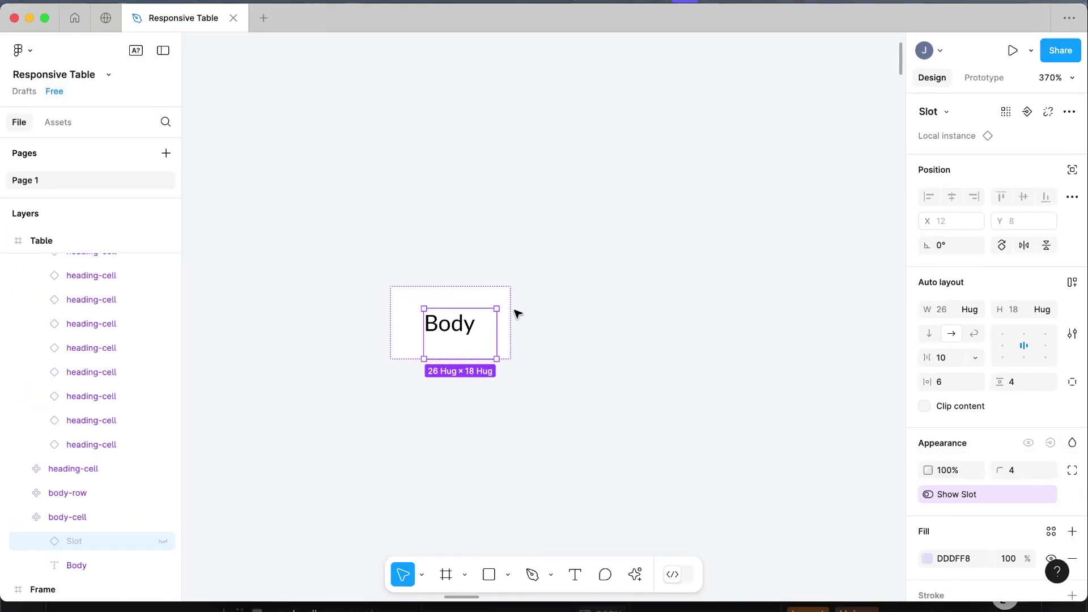
# - Place a copy of the body cell beside it and switch Show Slot on to test
pyautogui.click(461, 325)
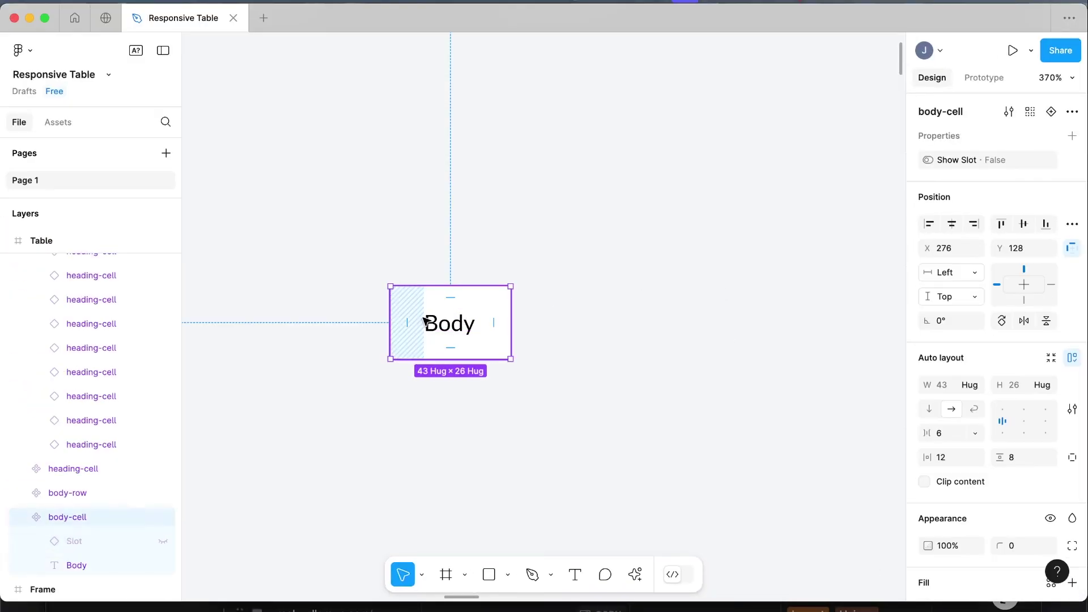
pyautogui.moveTo(461, 326); pyautogui.dragTo(690, 342)
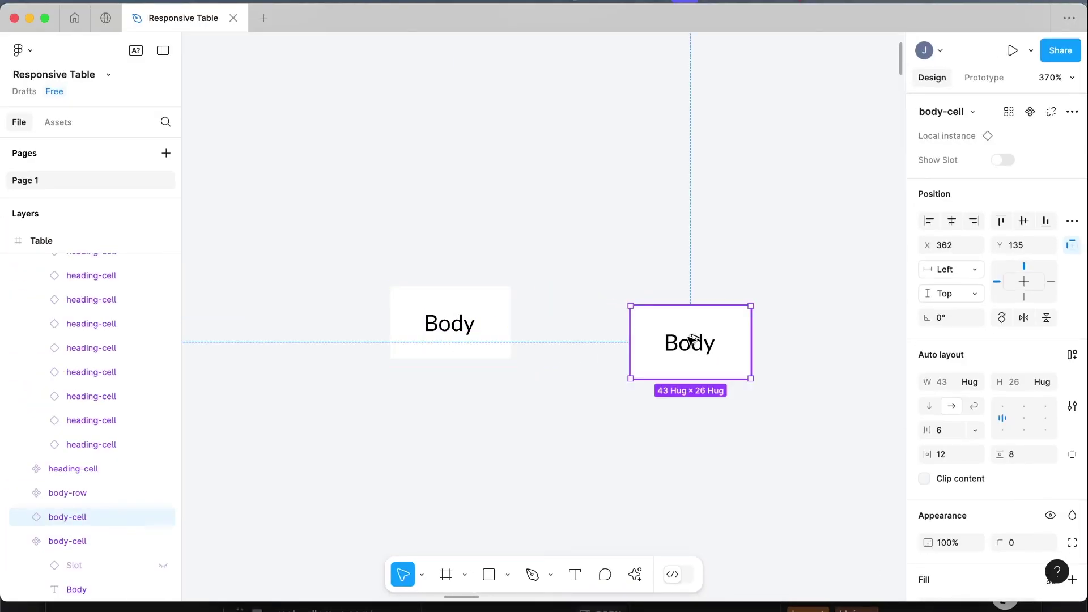
pyautogui.click(1001, 160)
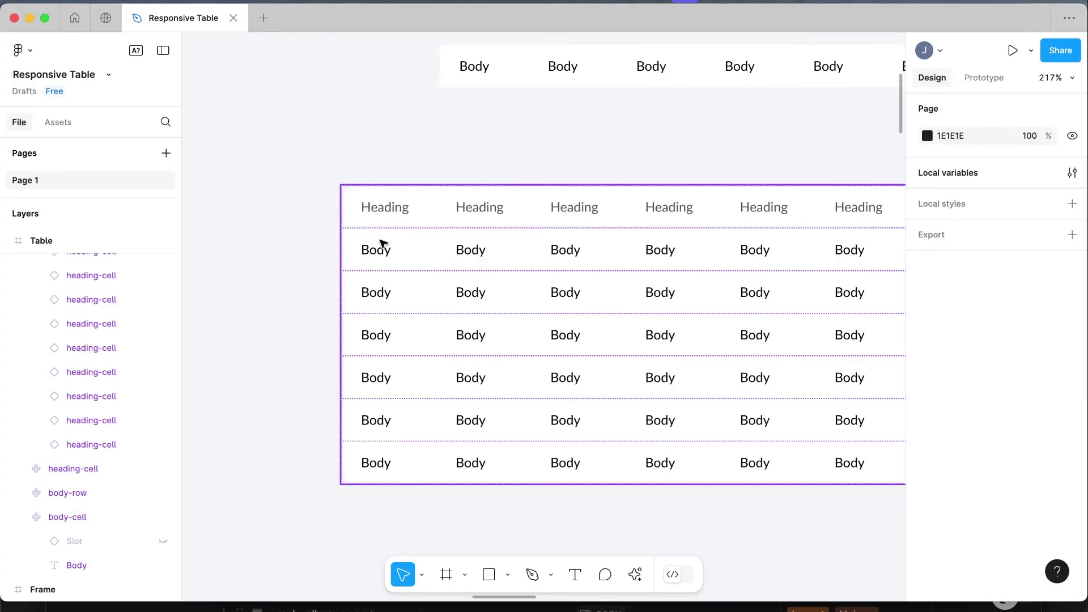
# - Select the stray 12×12 avatar frame and delete it
pyautogui.scroll(3, 391, 249)
pyautogui.hscroll(-4, 391, 250)
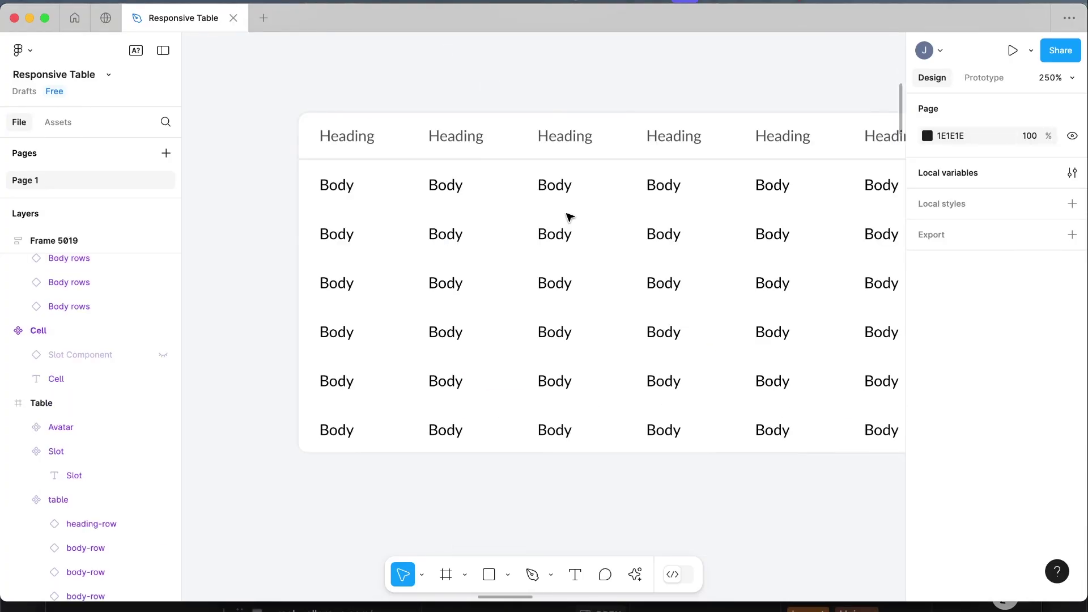
pyautogui.scroll(-2, 566, 215)
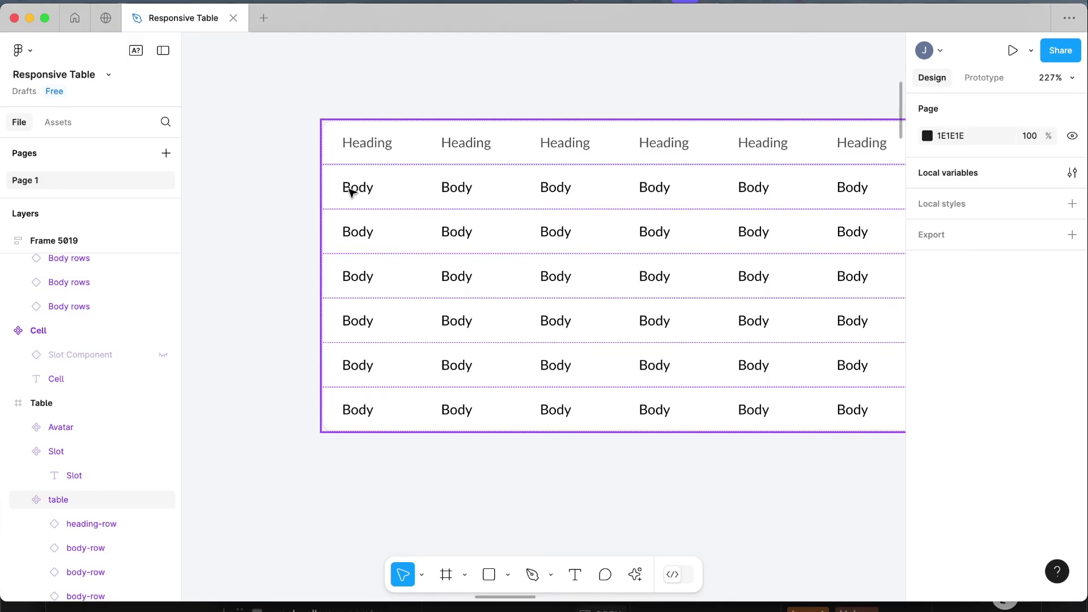
pyautogui.hscroll(1, 351, 192)
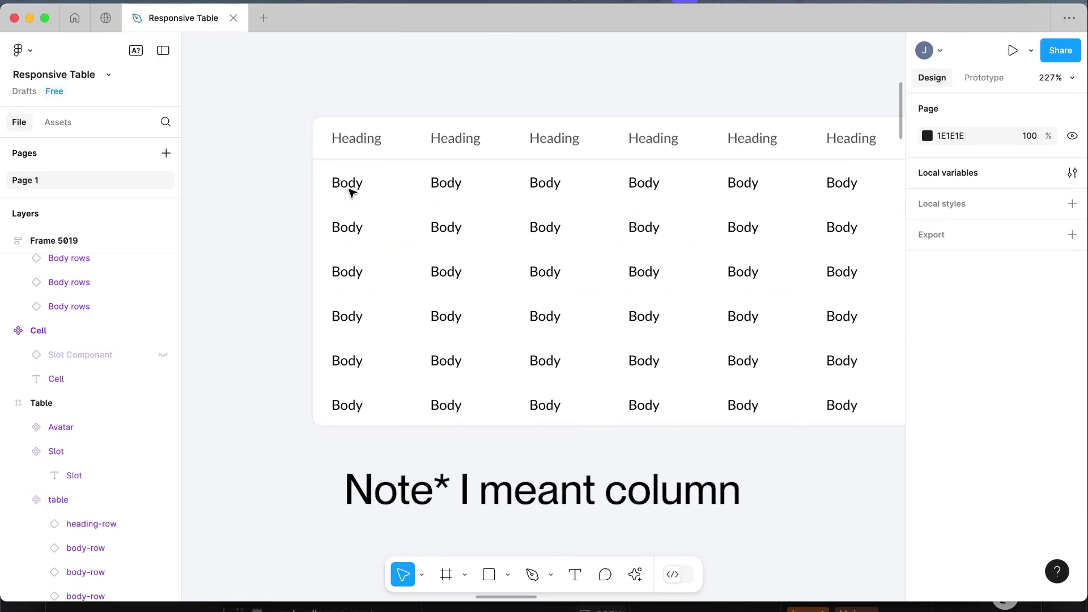
pyautogui.doubleClick(352, 193)
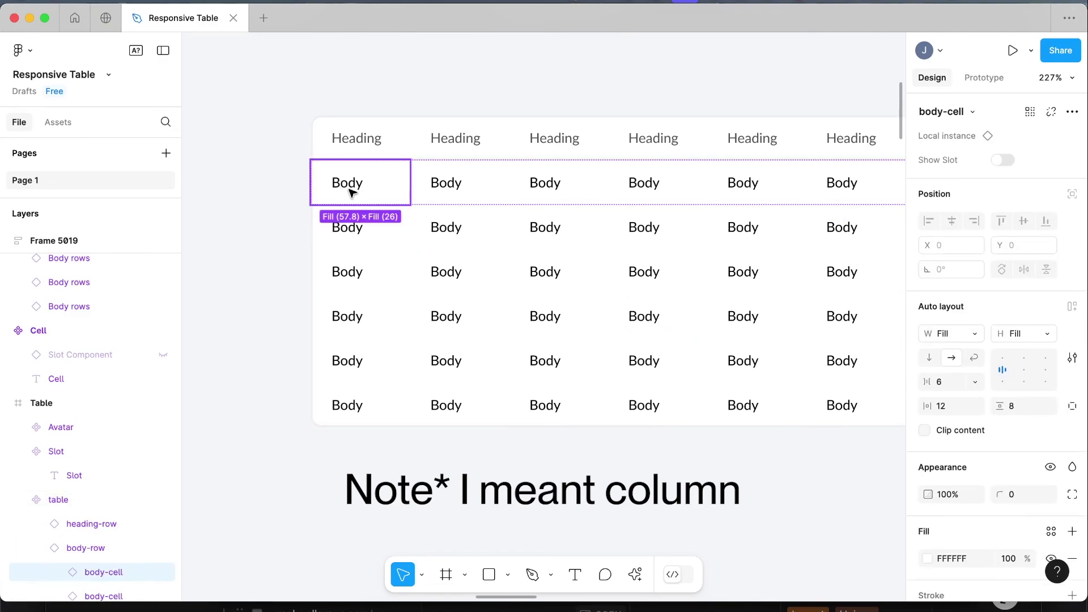
pyautogui.click(292, 189)
pyautogui.scroll(-3, 351, 173)
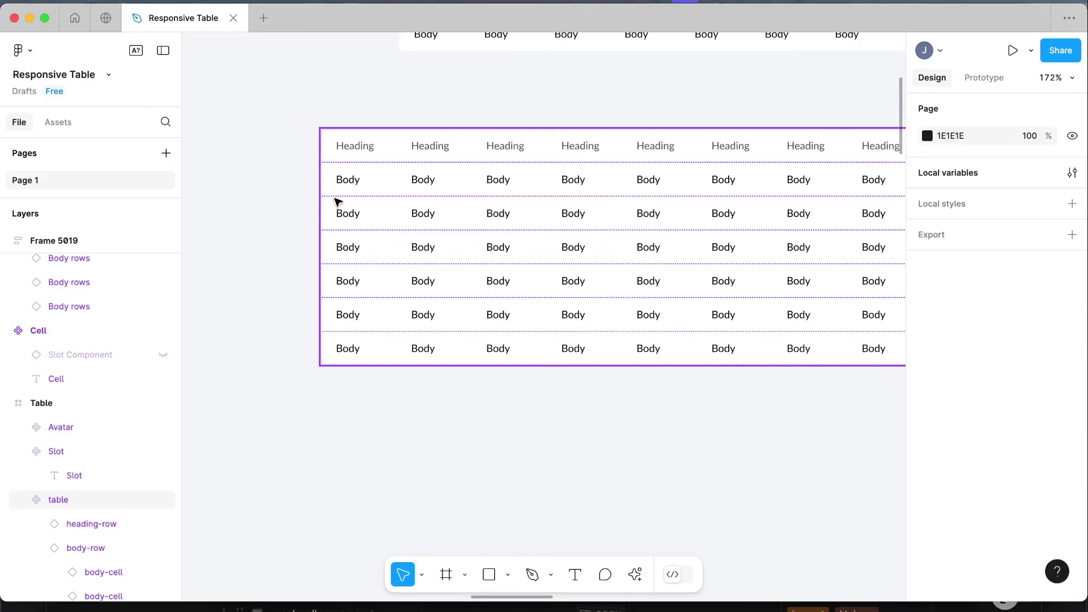
pyautogui.scroll(3, 338, 202)
pyautogui.scroll(3, 471, 227)
pyautogui.click(471, 227)
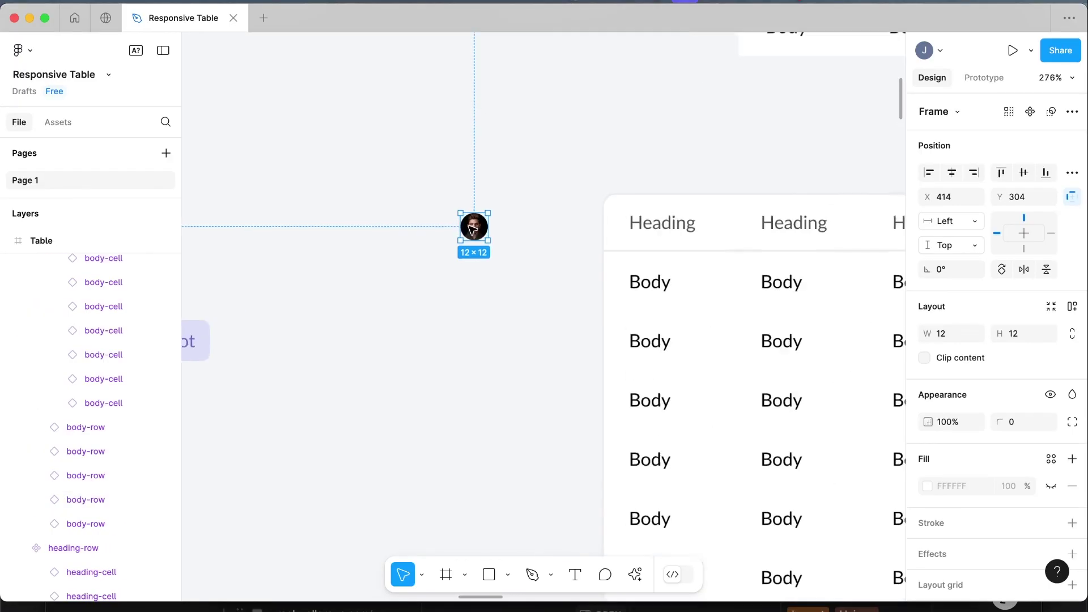
pyautogui.scroll(4, 471, 227)
pyautogui.scroll(-2, 471, 230)
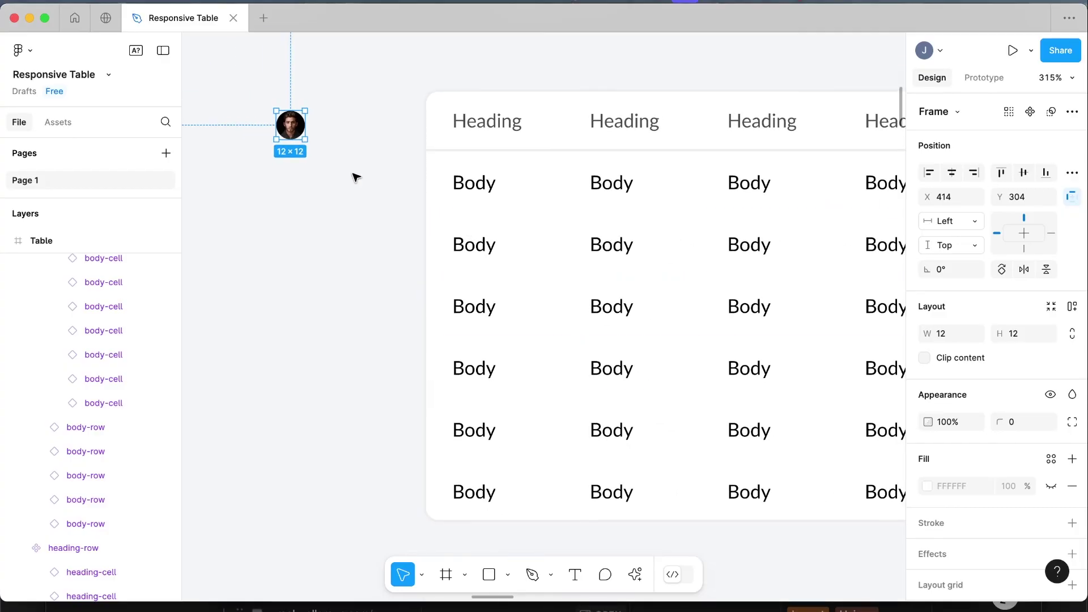
pyautogui.press('Delete')
# - Restore the avatar, drag it into the first body cell as a test, then delete it
pyautogui.click(484, 187)
pyautogui.doubleClick(485, 187)
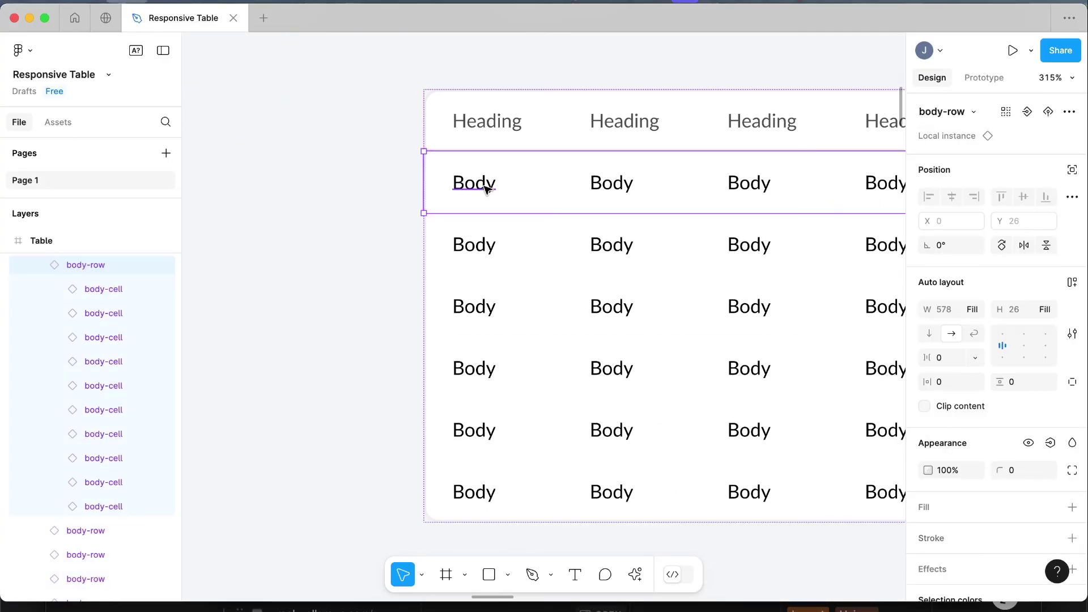
pyautogui.hotkey('ctrl', 'z')
pyautogui.moveTo(543, 324); pyautogui.dragTo(447, 187)
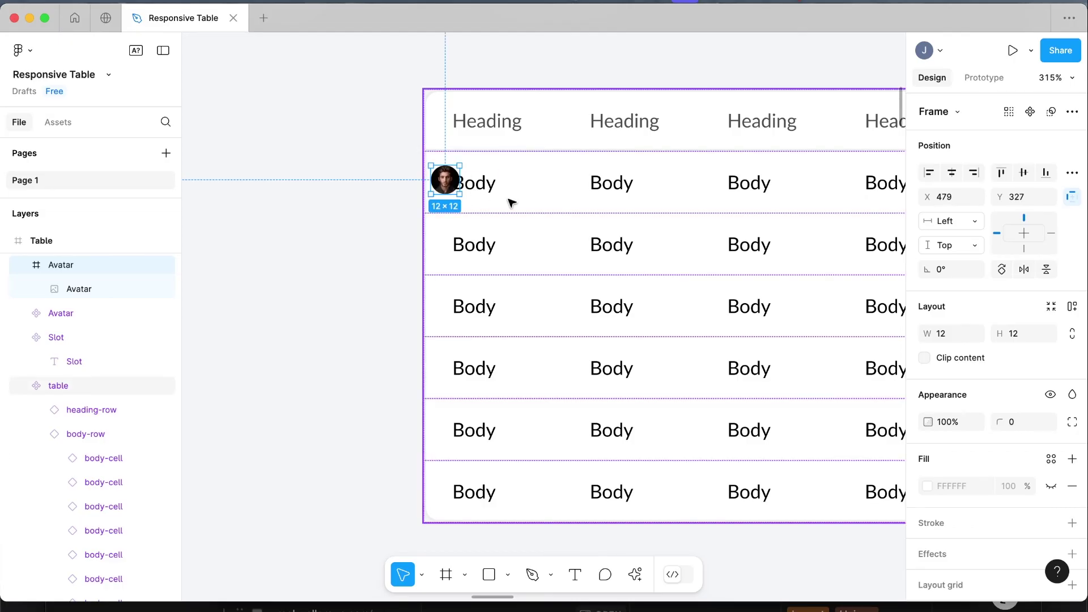
pyautogui.press('Delete')
pyautogui.scroll(-3, 515, 195)
pyautogui.scroll(5, 522, 190)
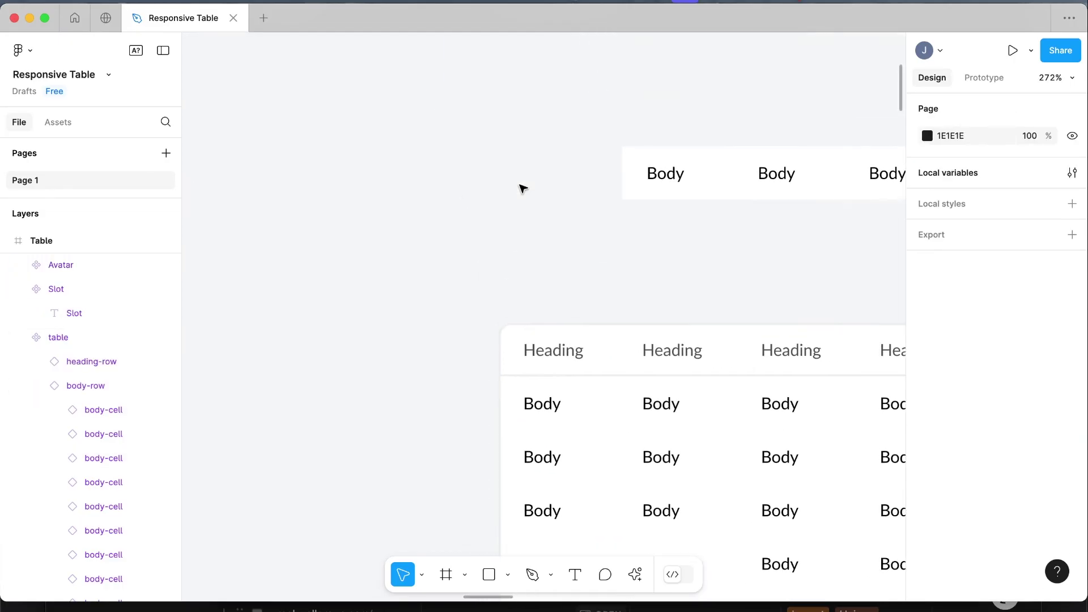
pyautogui.scroll(-3, 522, 188)
pyautogui.hscroll(-2, 314, 192)
# - Select row 1's first-column body cell inside the table
pyautogui.click(270, 169)
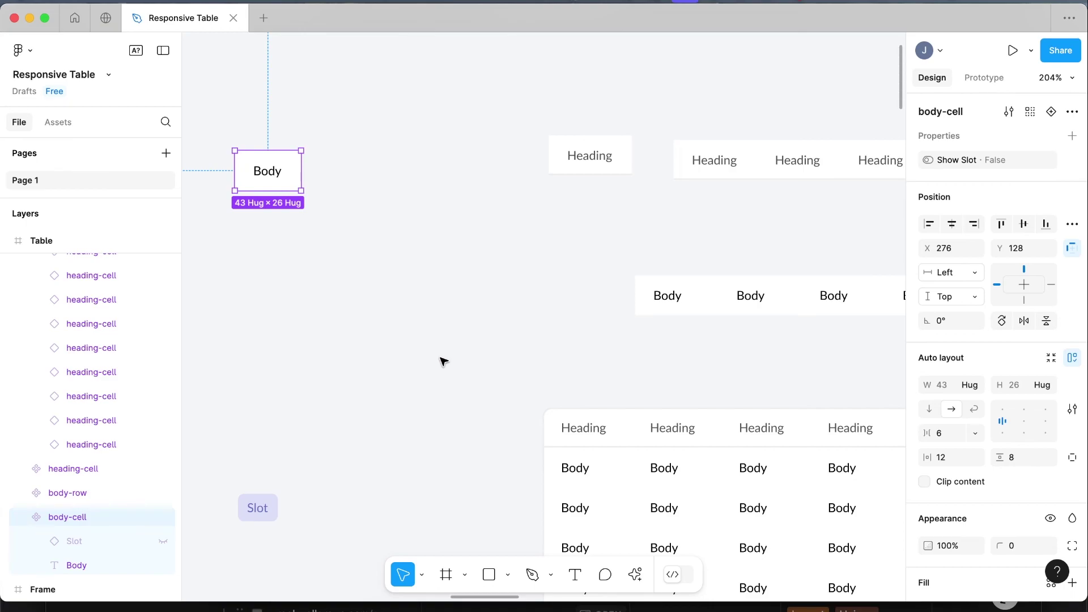
pyautogui.scroll(-5, 443, 361)
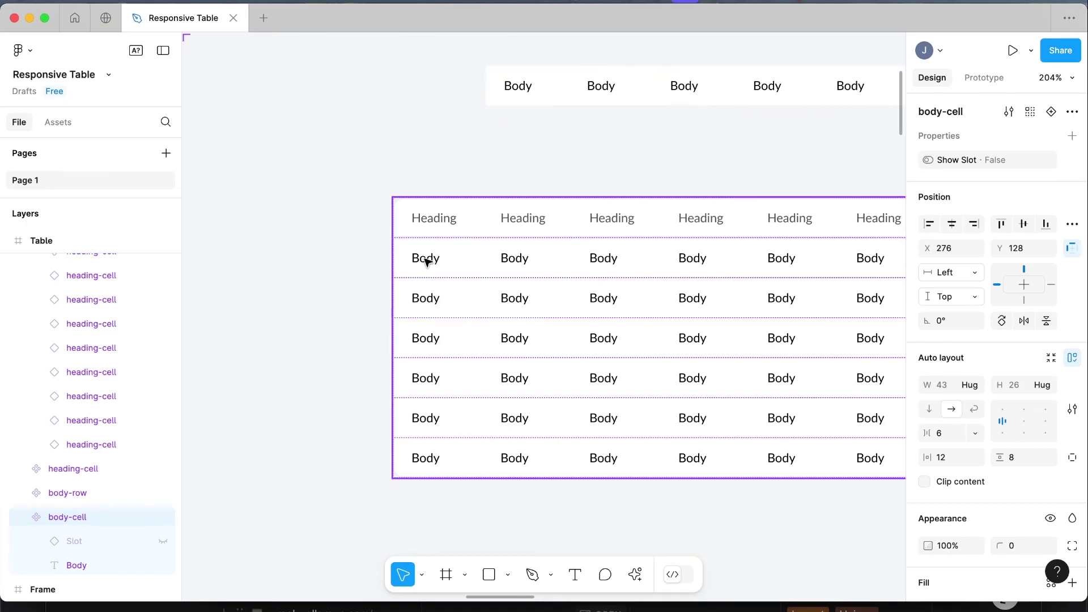
pyautogui.keyDown('ctrl'); pyautogui.scroll(3, 425, 260); pyautogui.keyUp('ctrl')
pyautogui.doubleClick(425, 260)
pyautogui.doubleClick(427, 261)
pyautogui.scroll(-3, 427, 262)
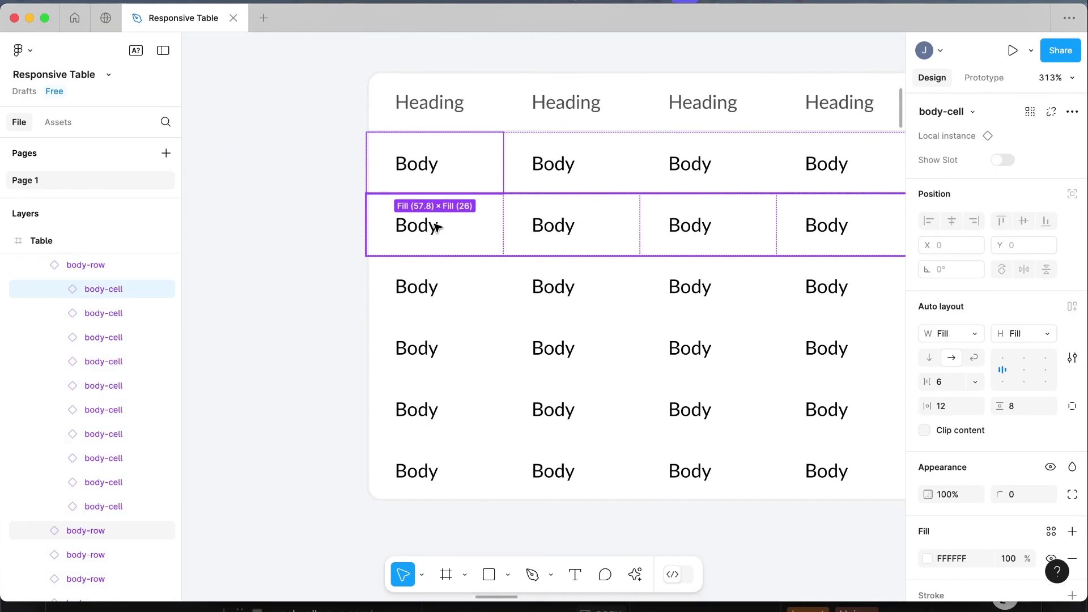
# - Add the first-column cells of rows 2–6 to the selection and turn Show Slot on
pyautogui.keyDown('shift'); pyautogui.click(430, 227); pyautogui.keyUp('shift')
pyautogui.keyDown('shift'); pyautogui.click(425, 288); pyautogui.keyUp('shift')
pyautogui.keyDown('shift'); pyautogui.click(420, 346); pyautogui.keyUp('shift')
pyautogui.keyDown('shift'); pyautogui.click(419, 346); pyautogui.keyUp('shift')
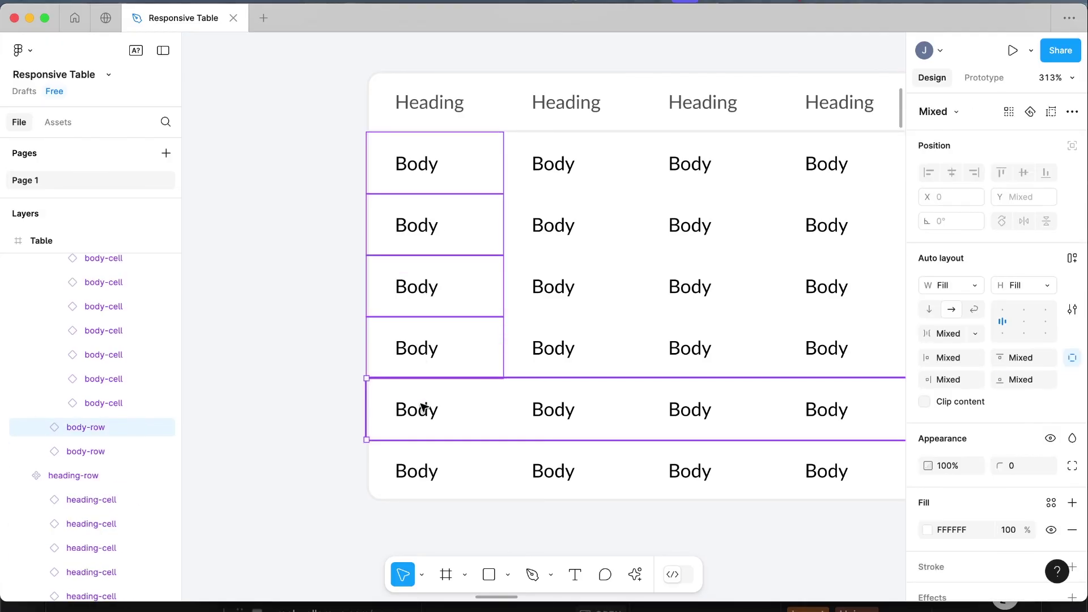
pyautogui.keyDown('shift'); pyautogui.click(425, 410); pyautogui.keyUp('shift')
pyautogui.keyDown('shift'); pyautogui.click(418, 467); pyautogui.keyUp('shift')
pyautogui.click(1002, 160)
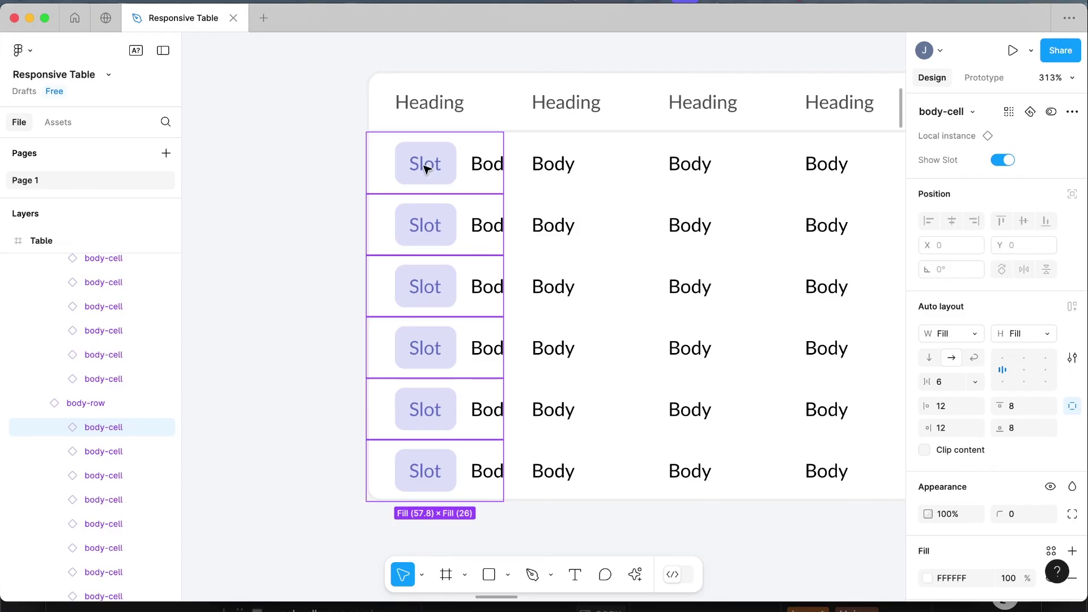
pyautogui.doubleClick(425, 169)
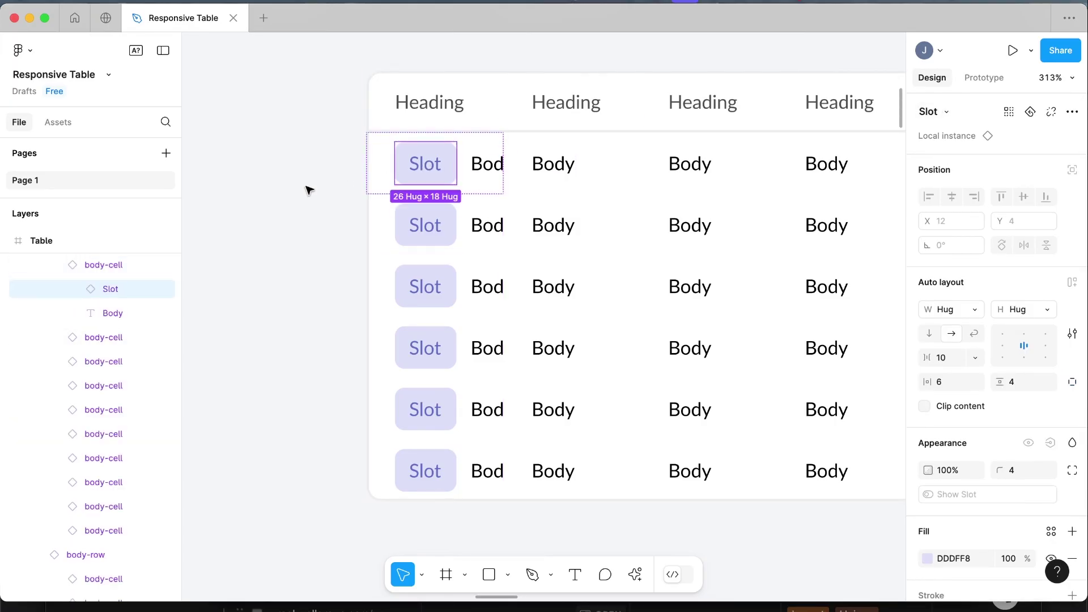
# - Swap all six selected Slot placeholders for the Avatar component, found by searching 'avatar'
pyautogui.scroll(-3, 306, 187)
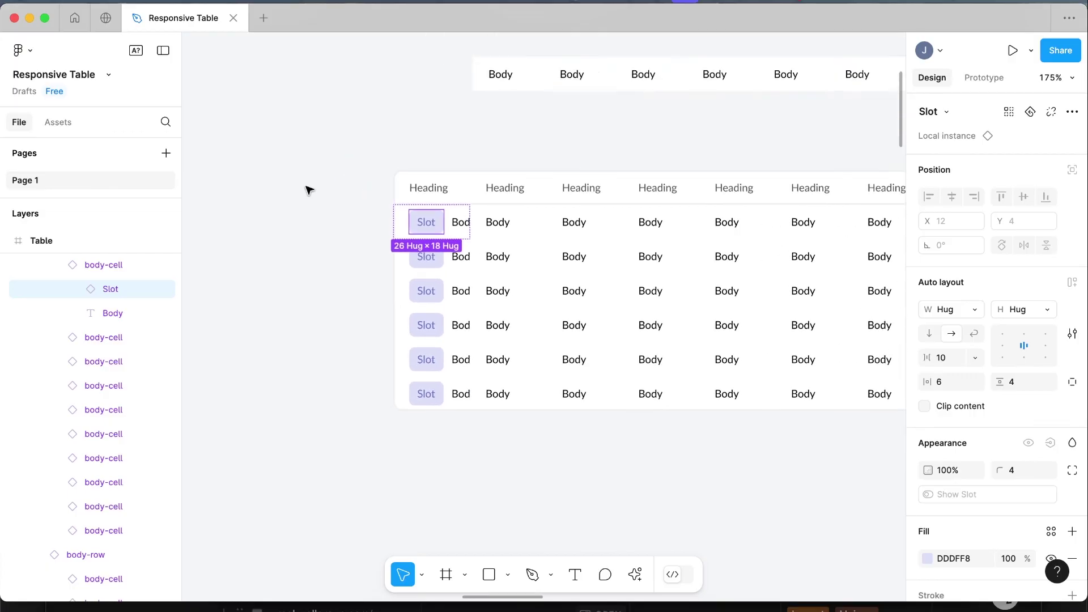
pyautogui.press('alt+super+a')
pyautogui.scroll(5, 379, 320)
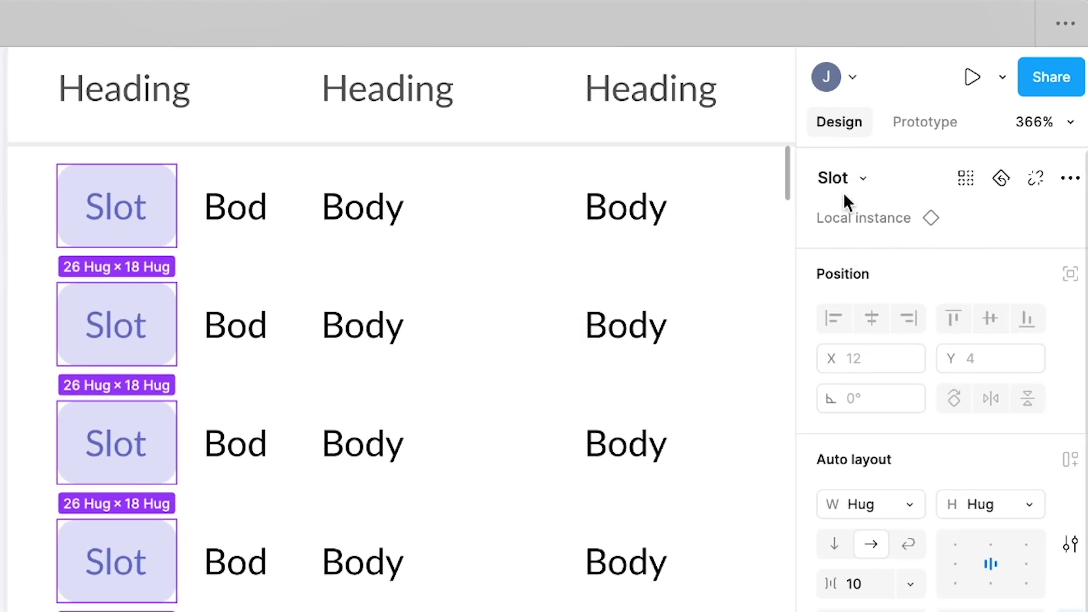
pyautogui.click(856, 179)
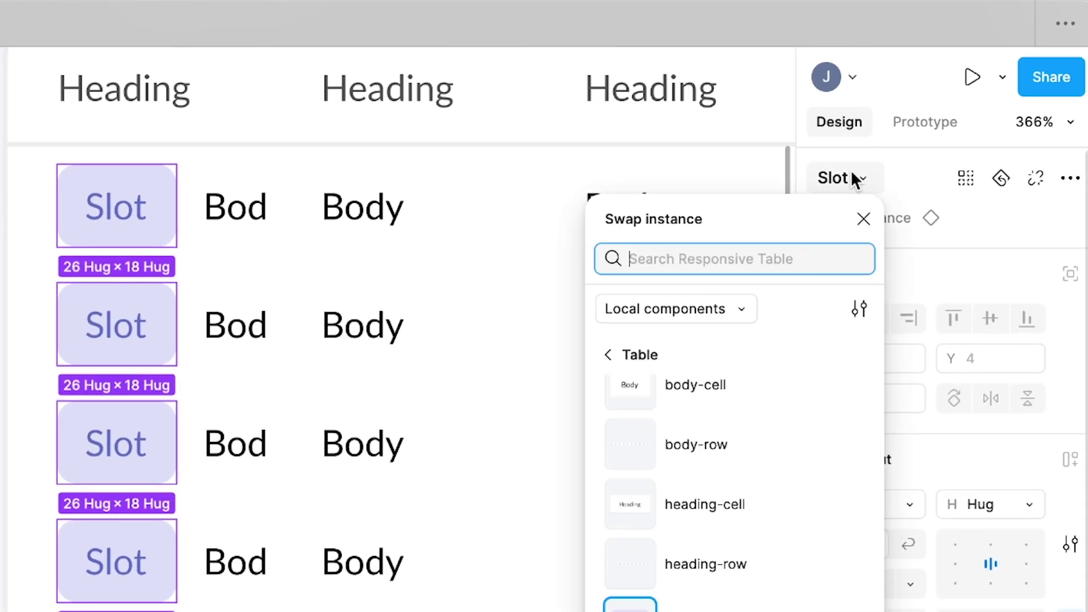
pyautogui.write('avatar')
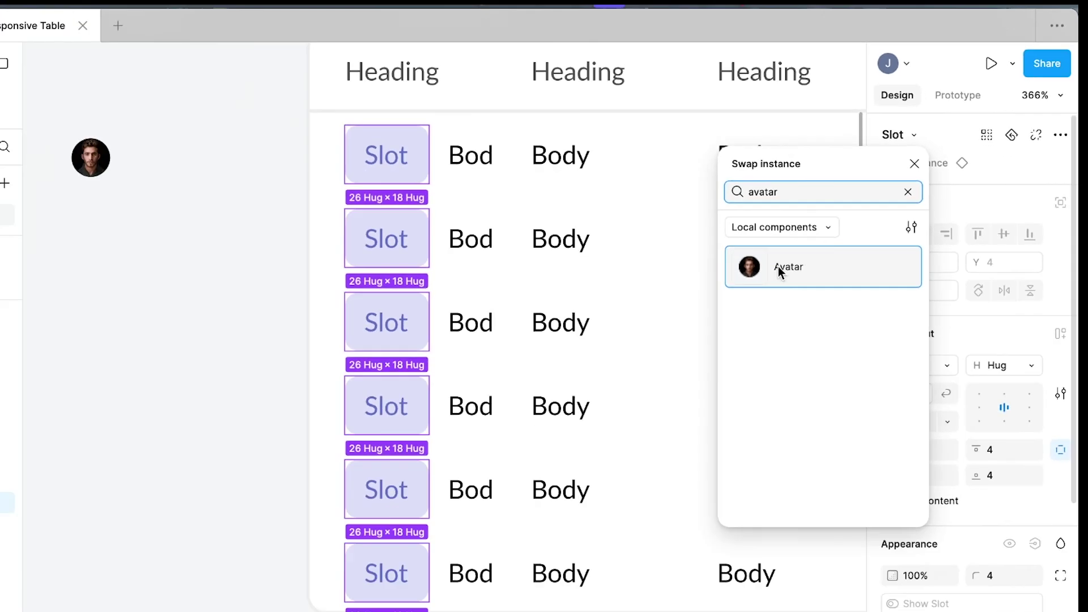
pyautogui.click(669, 365)
pyautogui.click(0, 273)
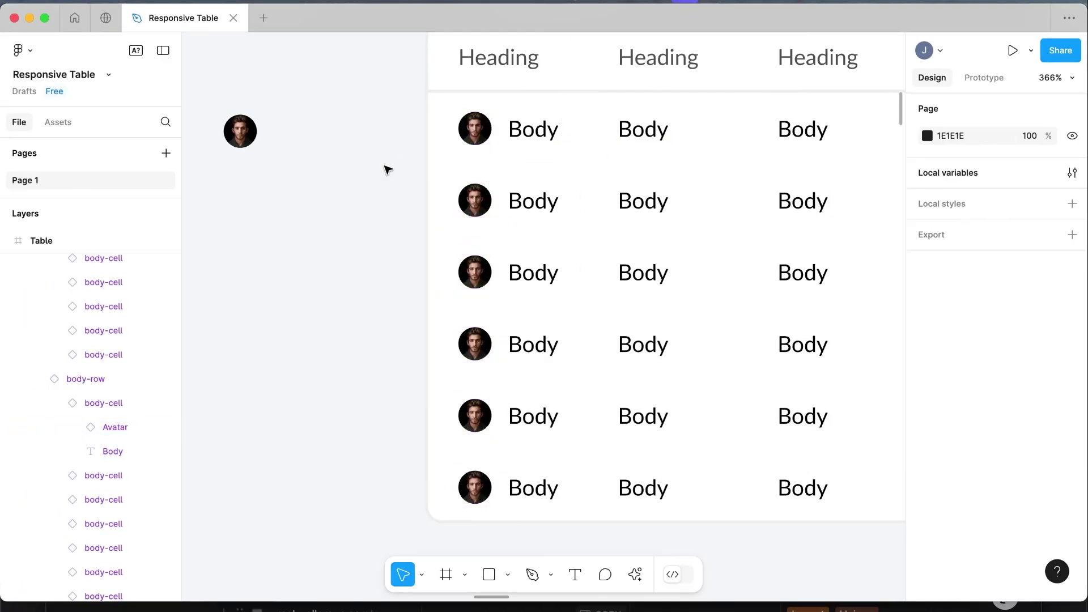
# - Test Show Slot on the row 2, column 5 body cell, turning it on then back off
pyautogui.scroll(-5, 387, 170)
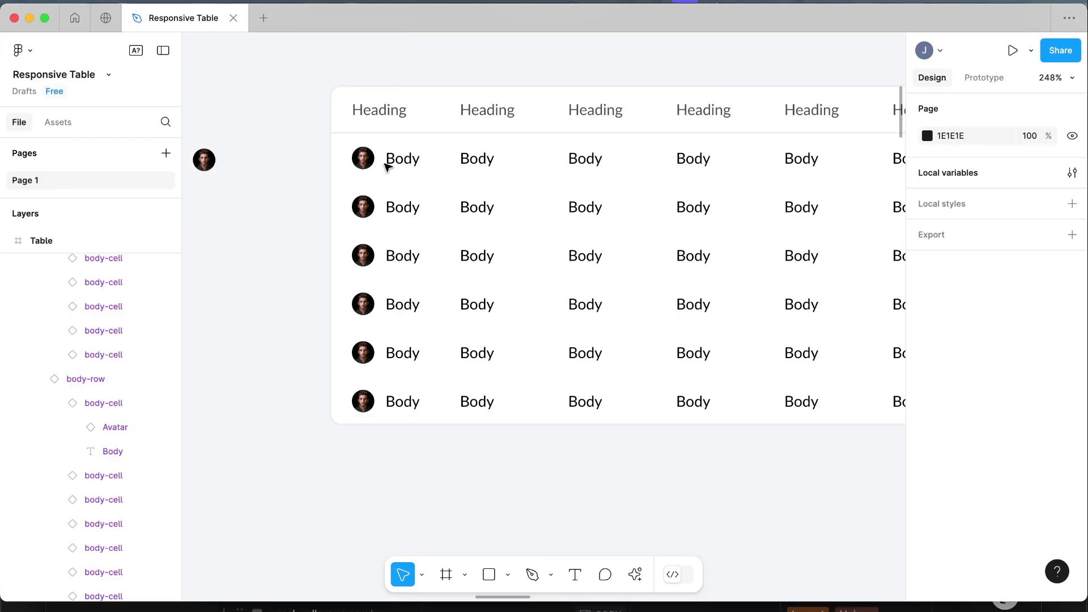
pyautogui.scroll(-3, 388, 166)
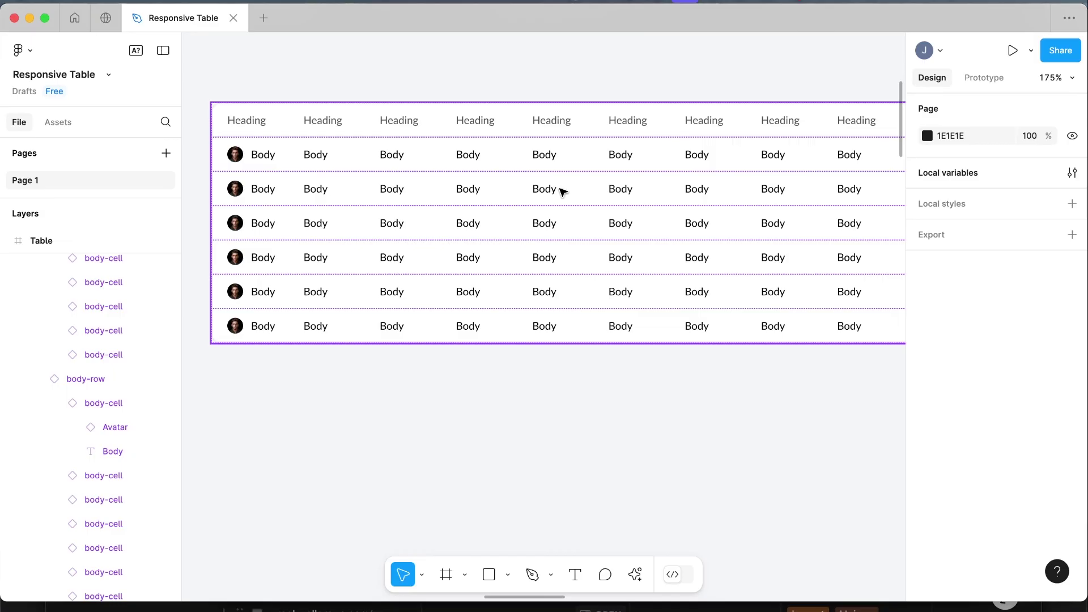
pyautogui.click(562, 191)
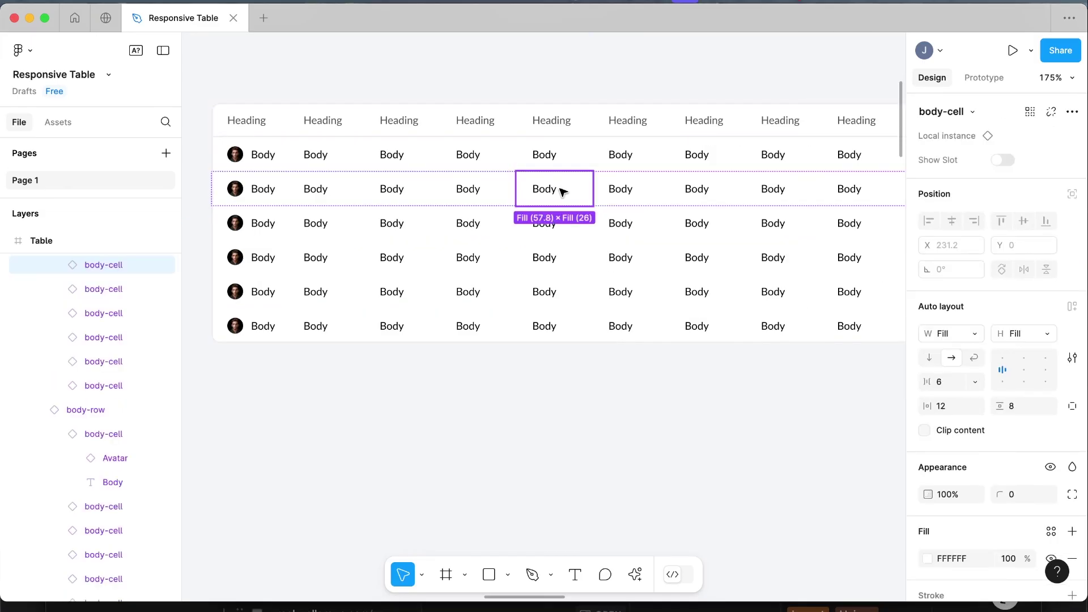
pyautogui.click(1003, 161)
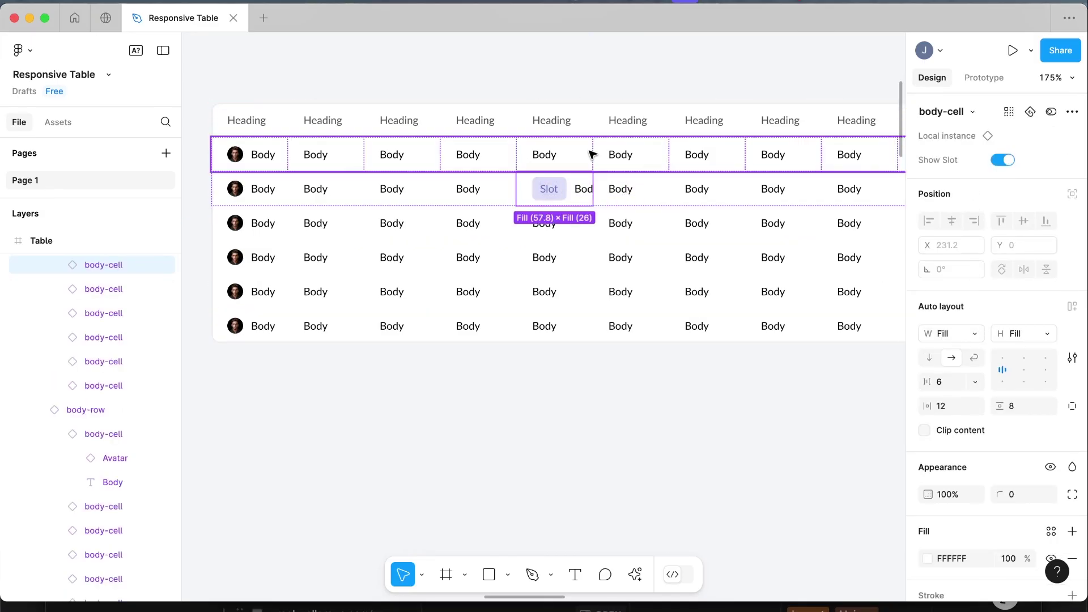
pyautogui.click(1003, 161)
pyautogui.click(654, 64)
pyautogui.scroll(-2, 654, 64)
pyautogui.hscroll(2, 654, 64)
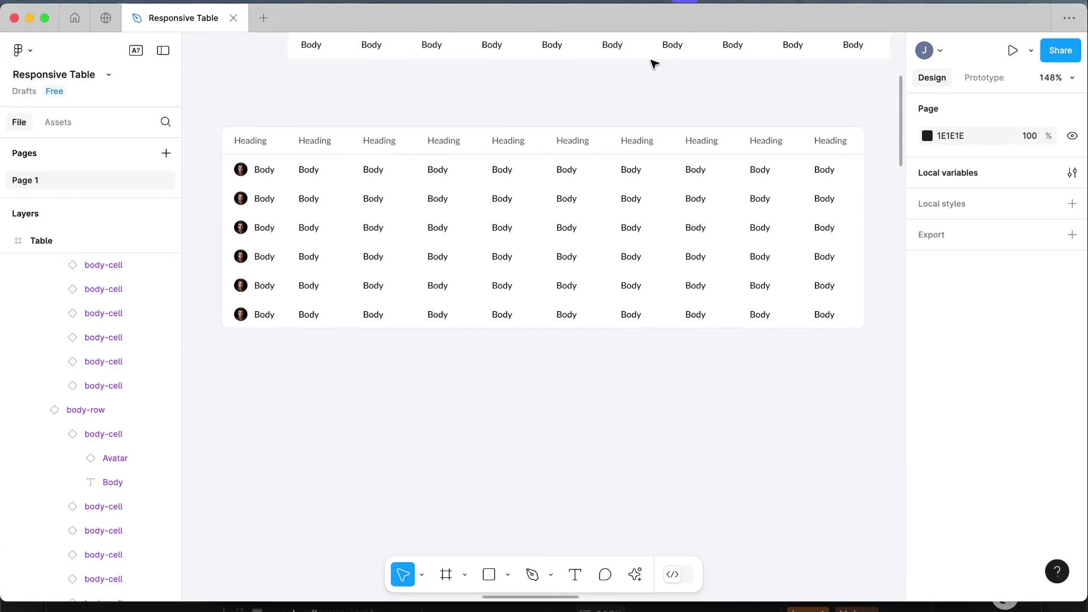